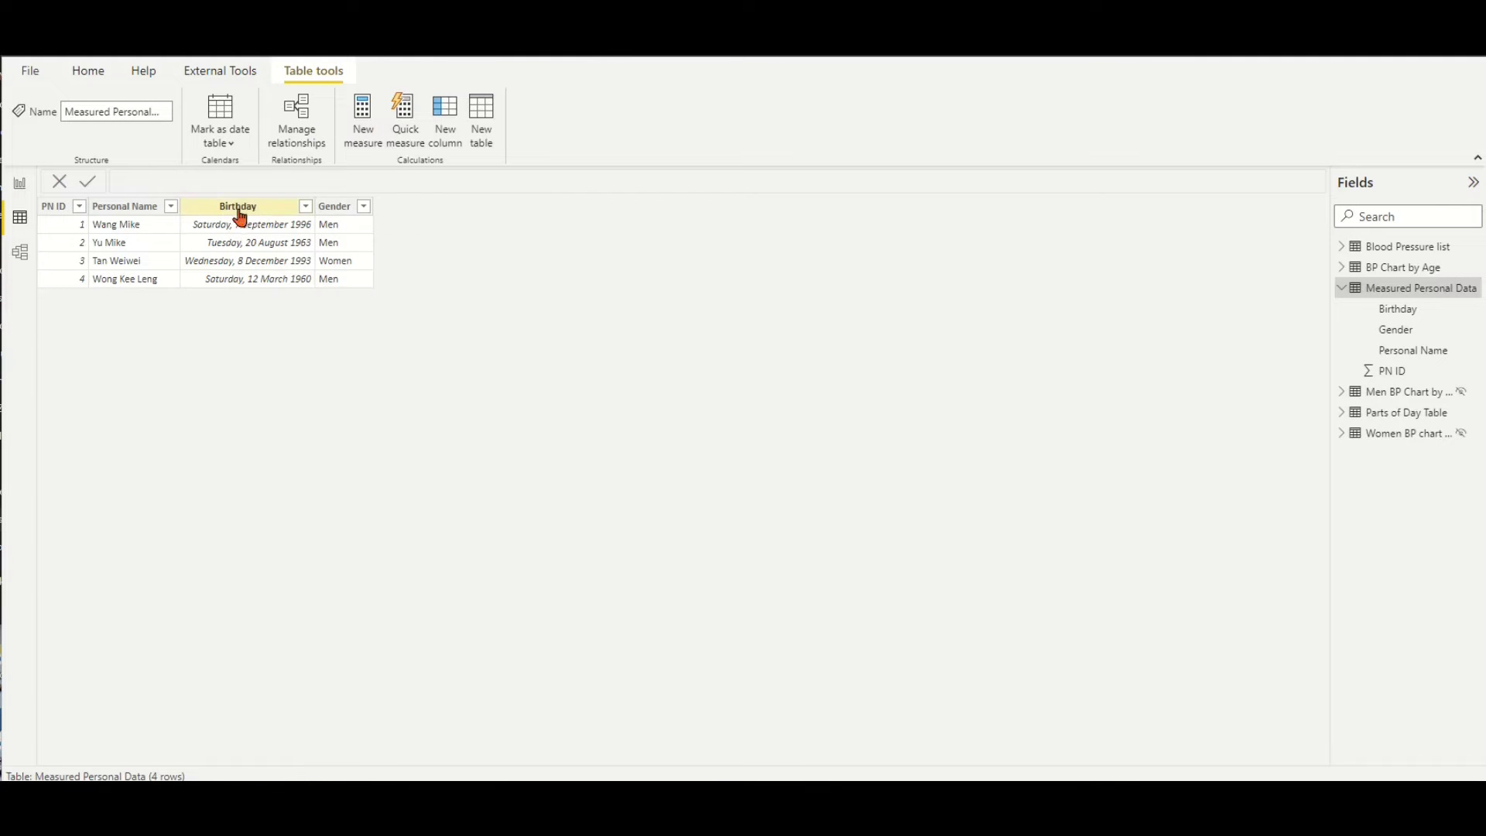
# Select the Birthday column and add a new calculated column to Measured Personal Data
pyautogui.click(238, 208)
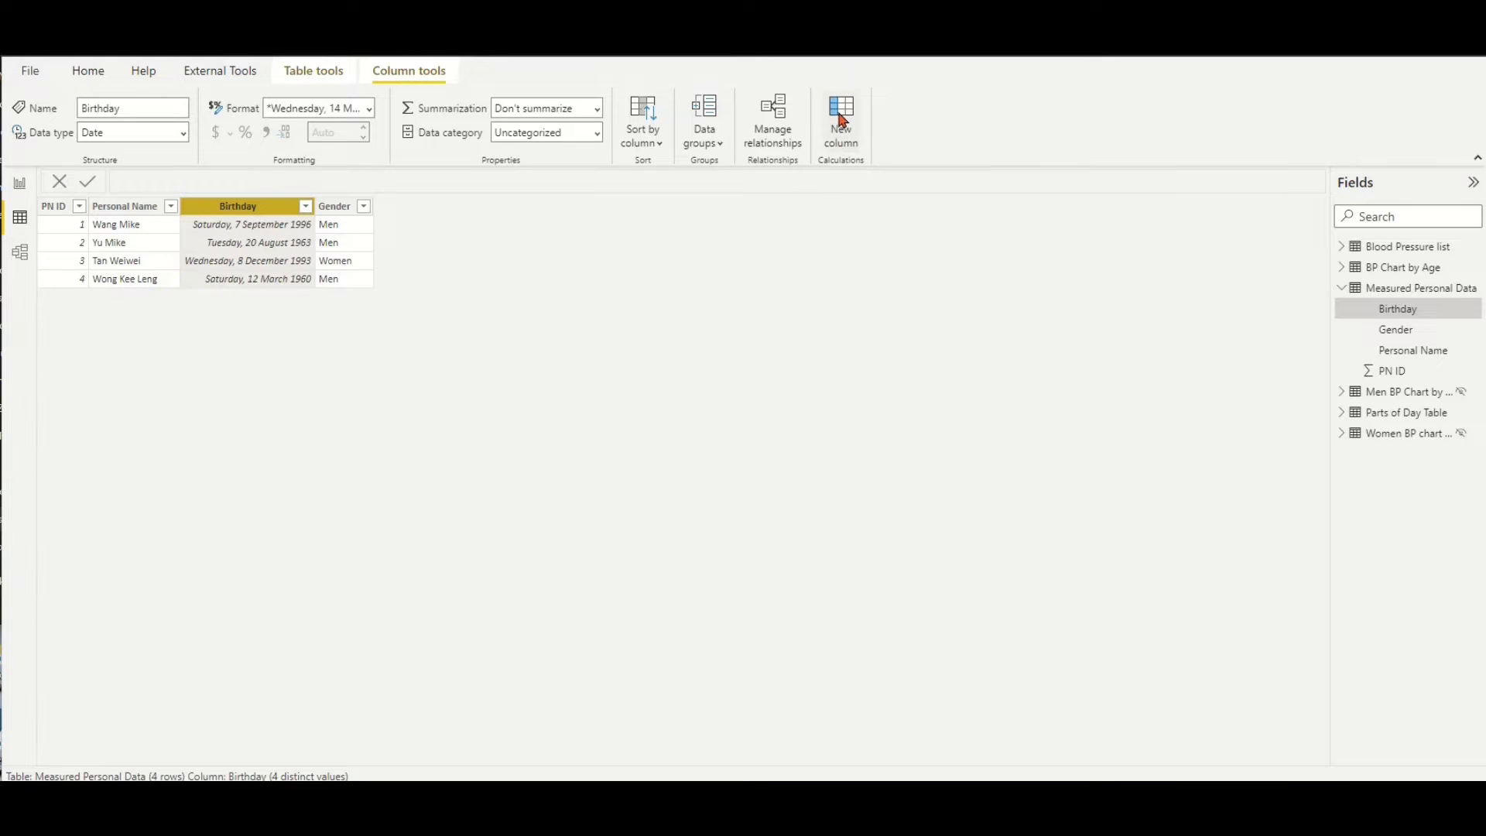
pyautogui.click(842, 120)
# Start the Age formula with Var MMDD_Num_Today = VALUE(FORMAT(TODAY(),"MMDD"))
pyautogui.click(1314, 182)
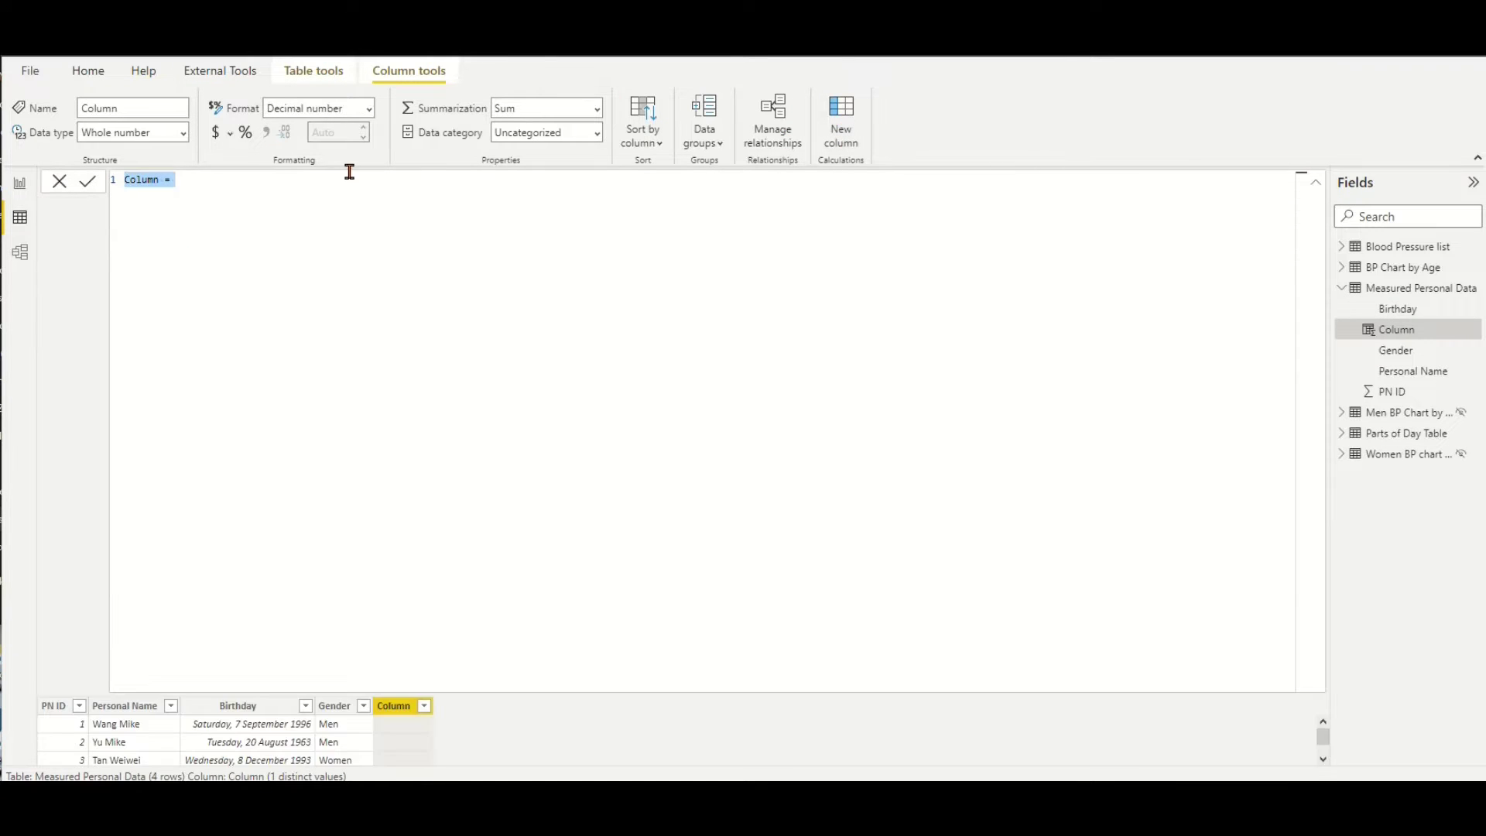
pyautogui.write('Age =')
pyautogui.press('Return')
pyautogui.press('Tab')
pyautogui.write('Var ')
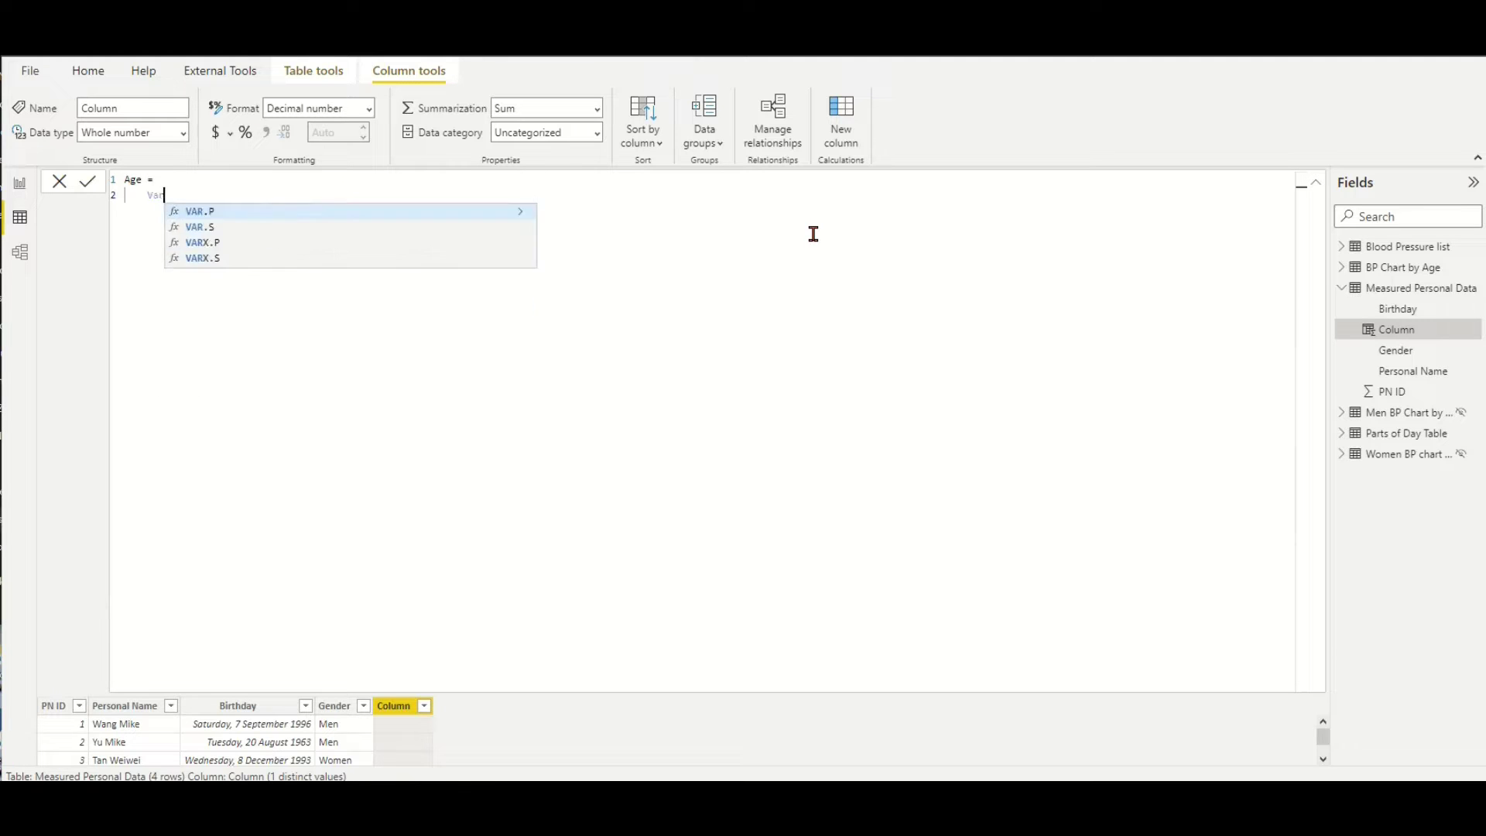
pyautogui.write('MMDD_Num_Today = ')
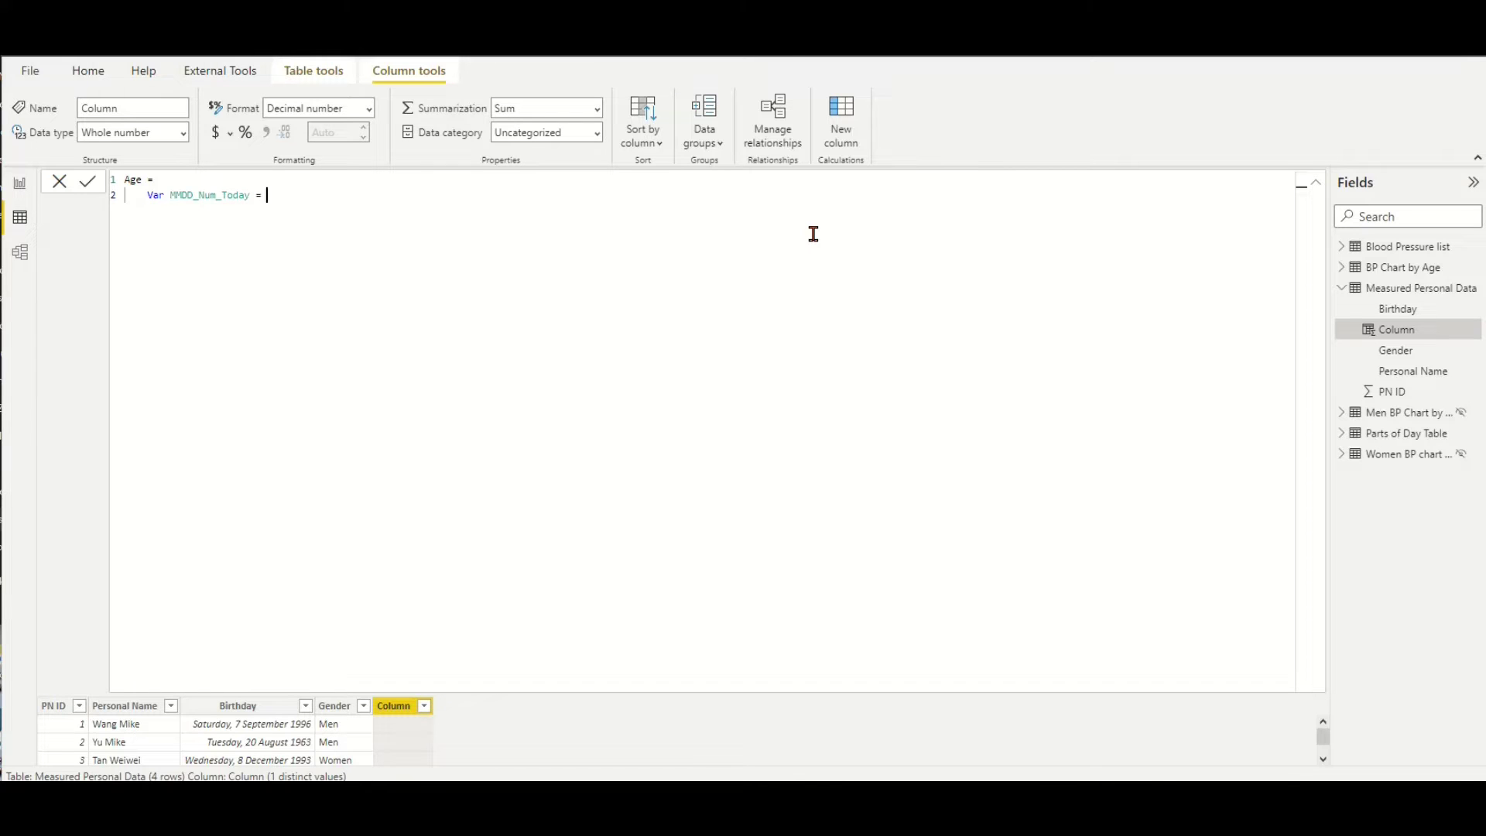
pyautogui.write('VFORMAT(')
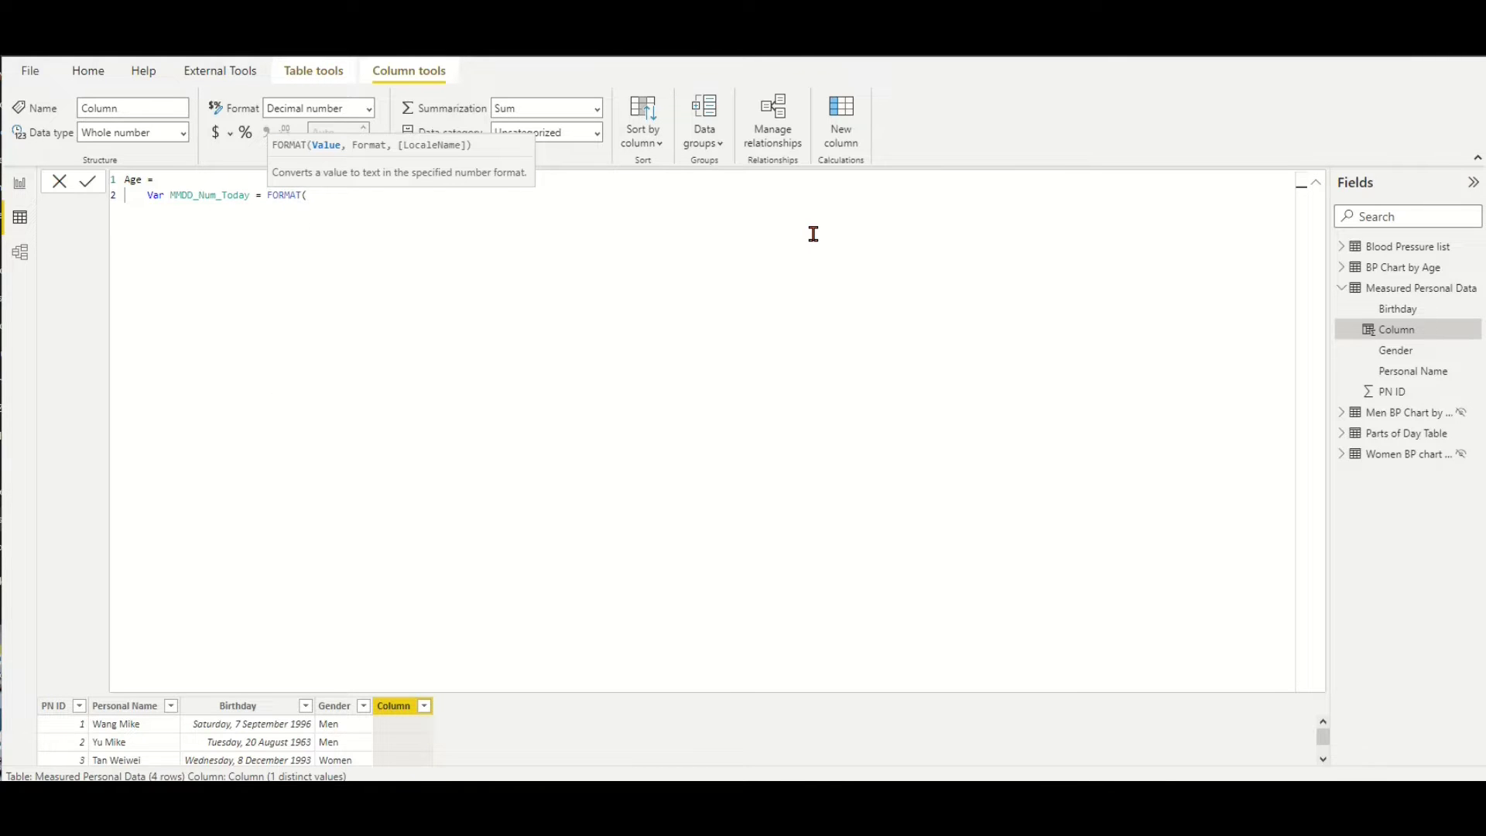
pyautogui.write('TODAY(),"MMDD")')
pyautogui.click(268, 195)
pyautogui.write('VALUE(')
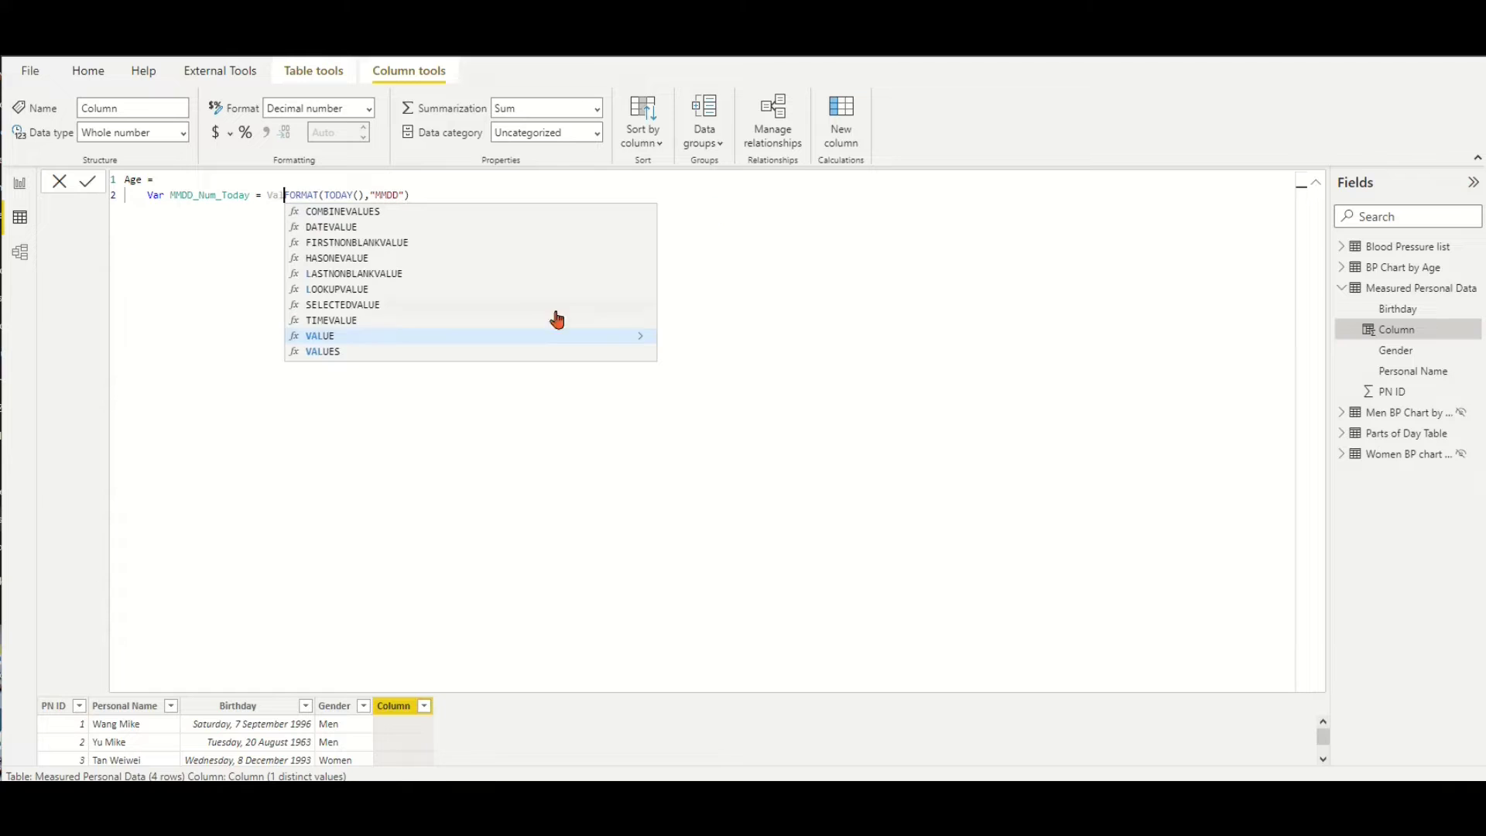
pyautogui.click(467, 199)
pyautogui.write(')')
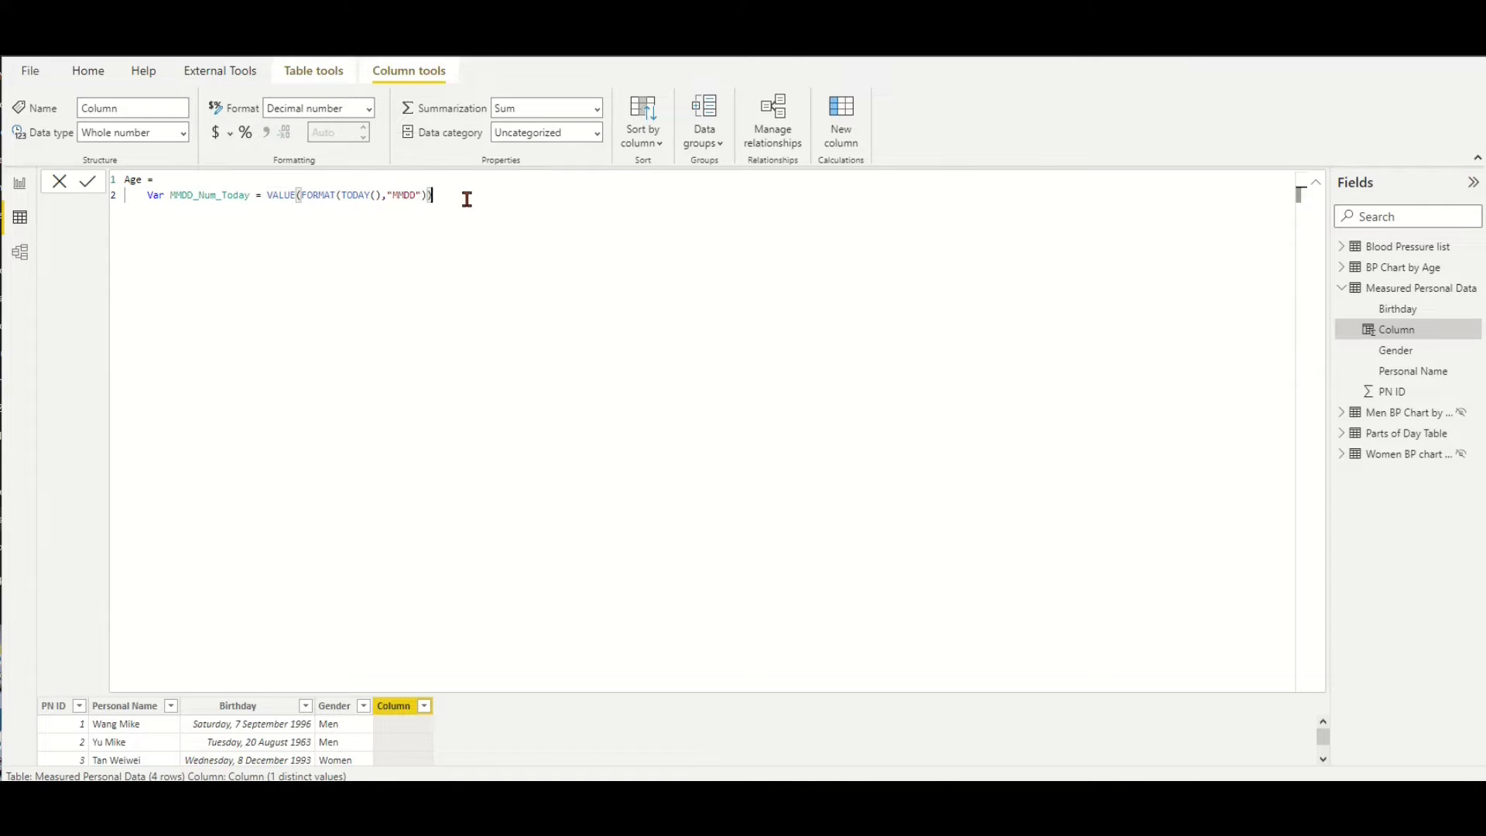
# Add Var MMDD_Num_BD = VALUE(FORMAT([Birthday],"MMDD")) and begin the Return IF
pyautogui.hotkey('shift', 'Return')
pyautogui.write('Var MMDD_Num_BD = value')
pyautogui.press('Tab')
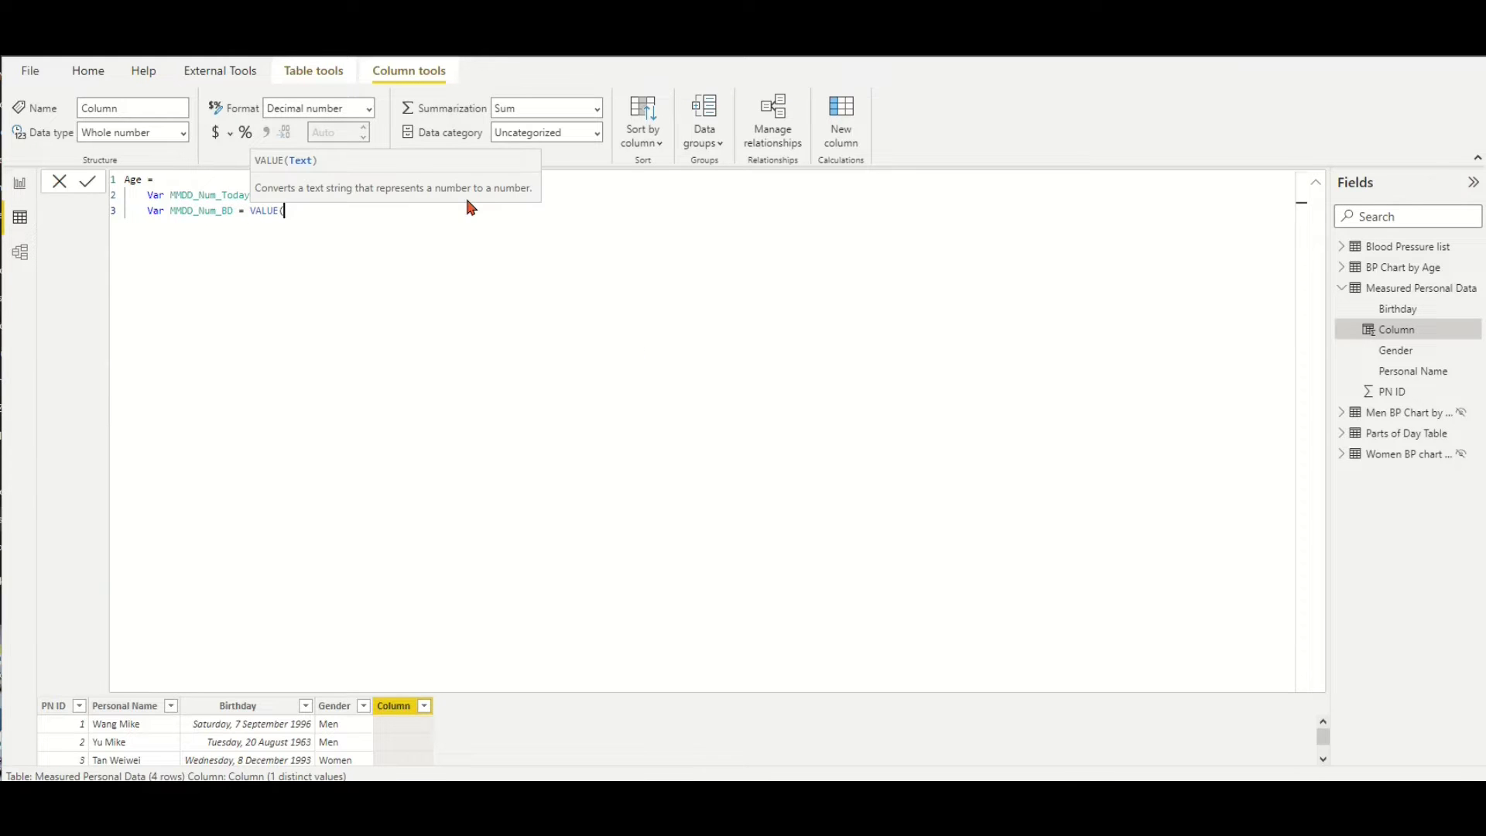
pyautogui.write('Form')
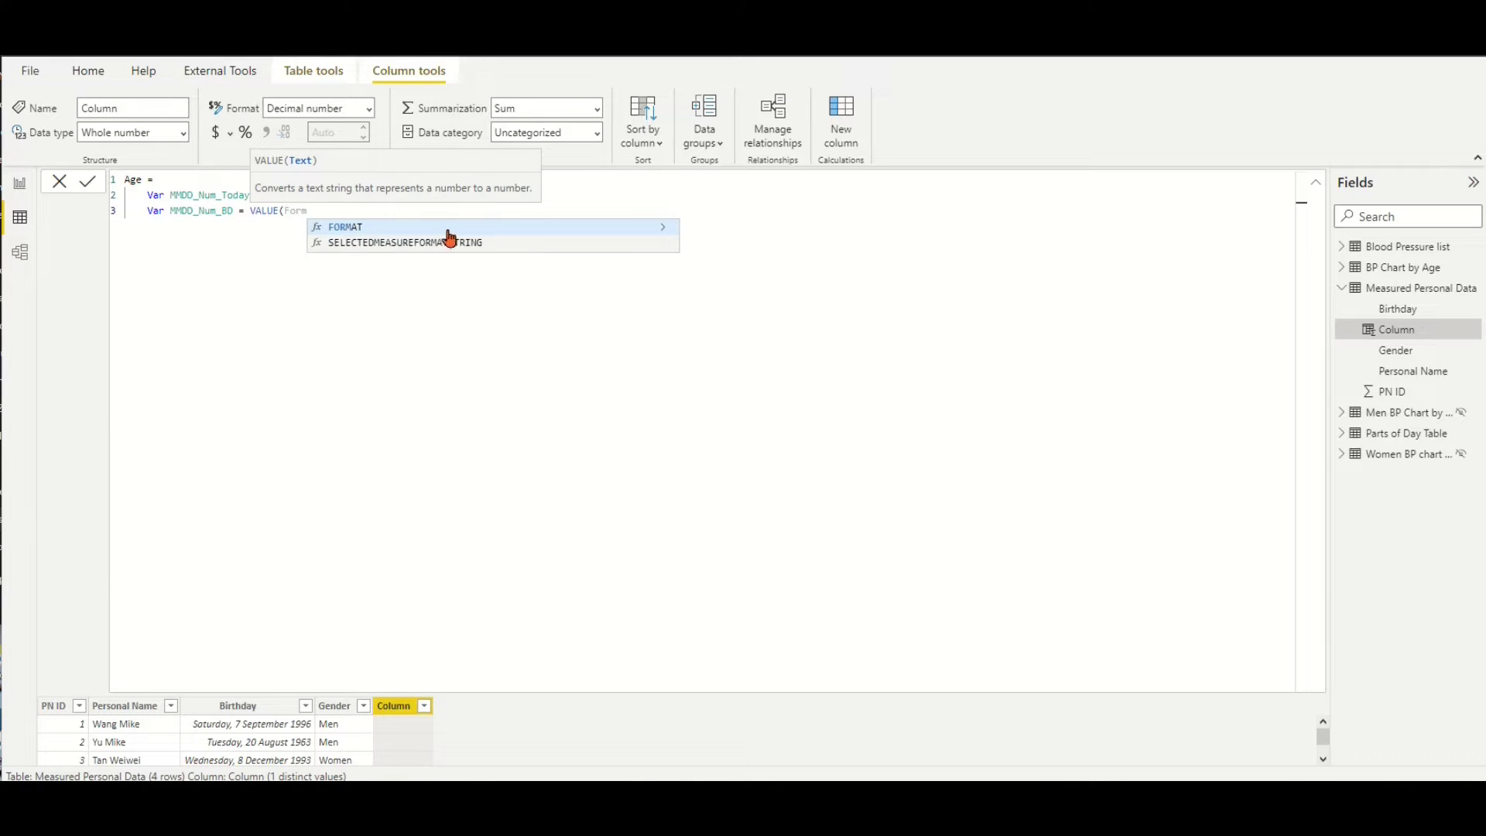
pyautogui.click(447, 228)
pyautogui.write("'m")
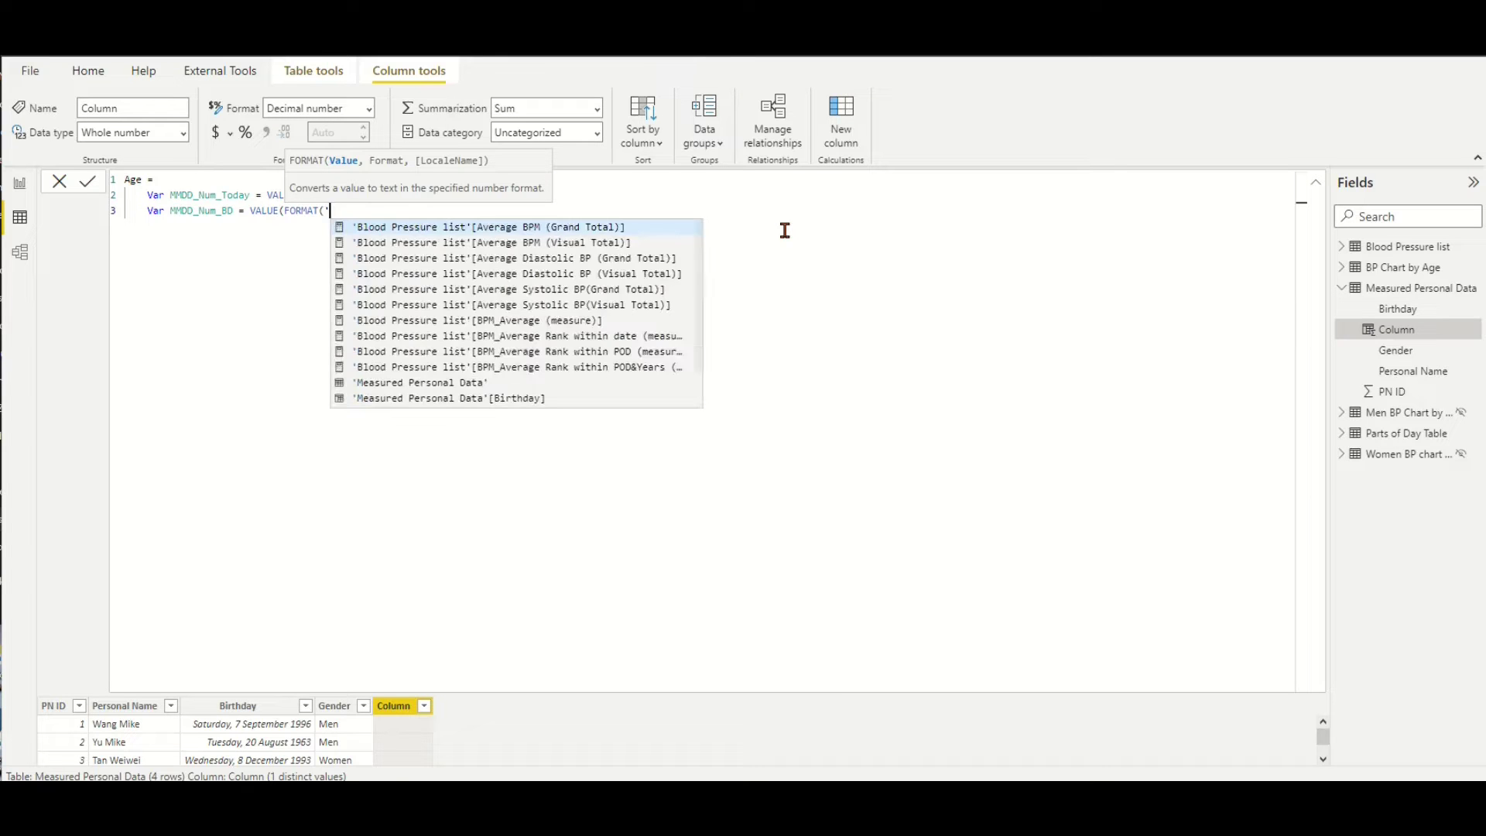
pyautogui.click(561, 258)
pyautogui.write(',"MMDD"))')
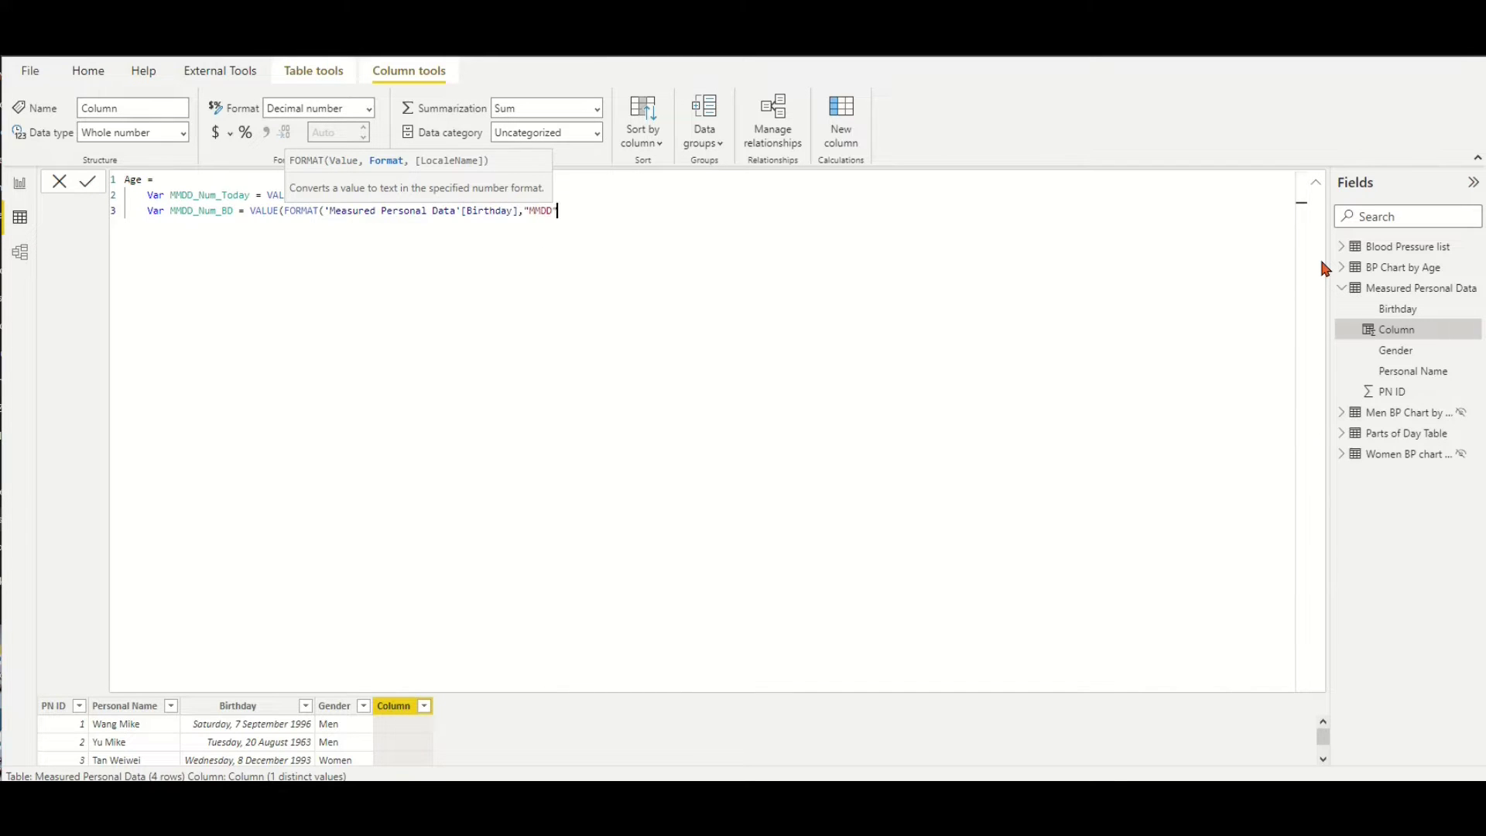
pyautogui.hotkey('shift', 'Return')
pyautogui.hotkey('shift', 'Return')
pyautogui.write('Return')
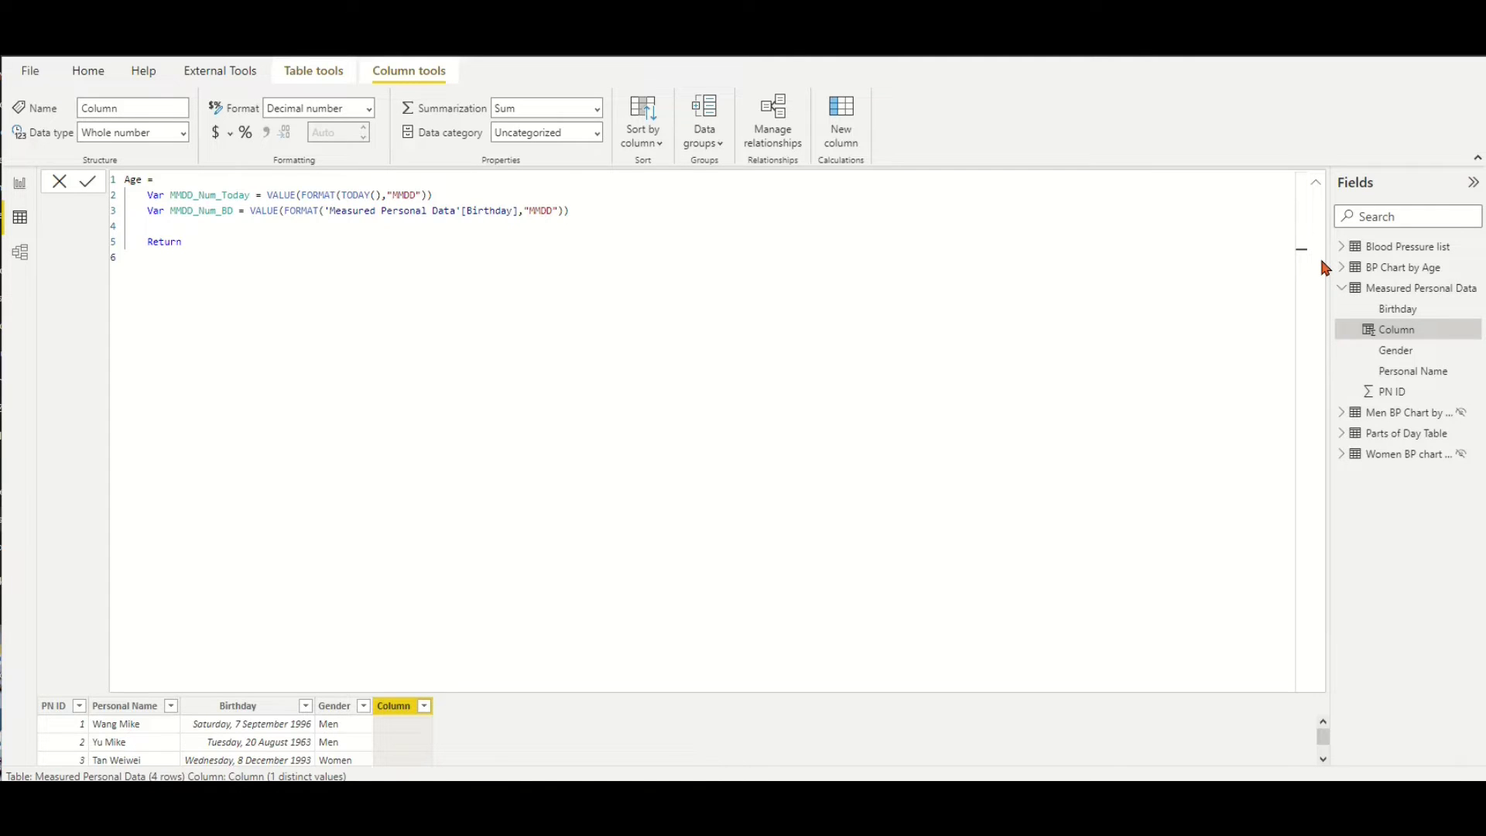
pyautogui.write('I')
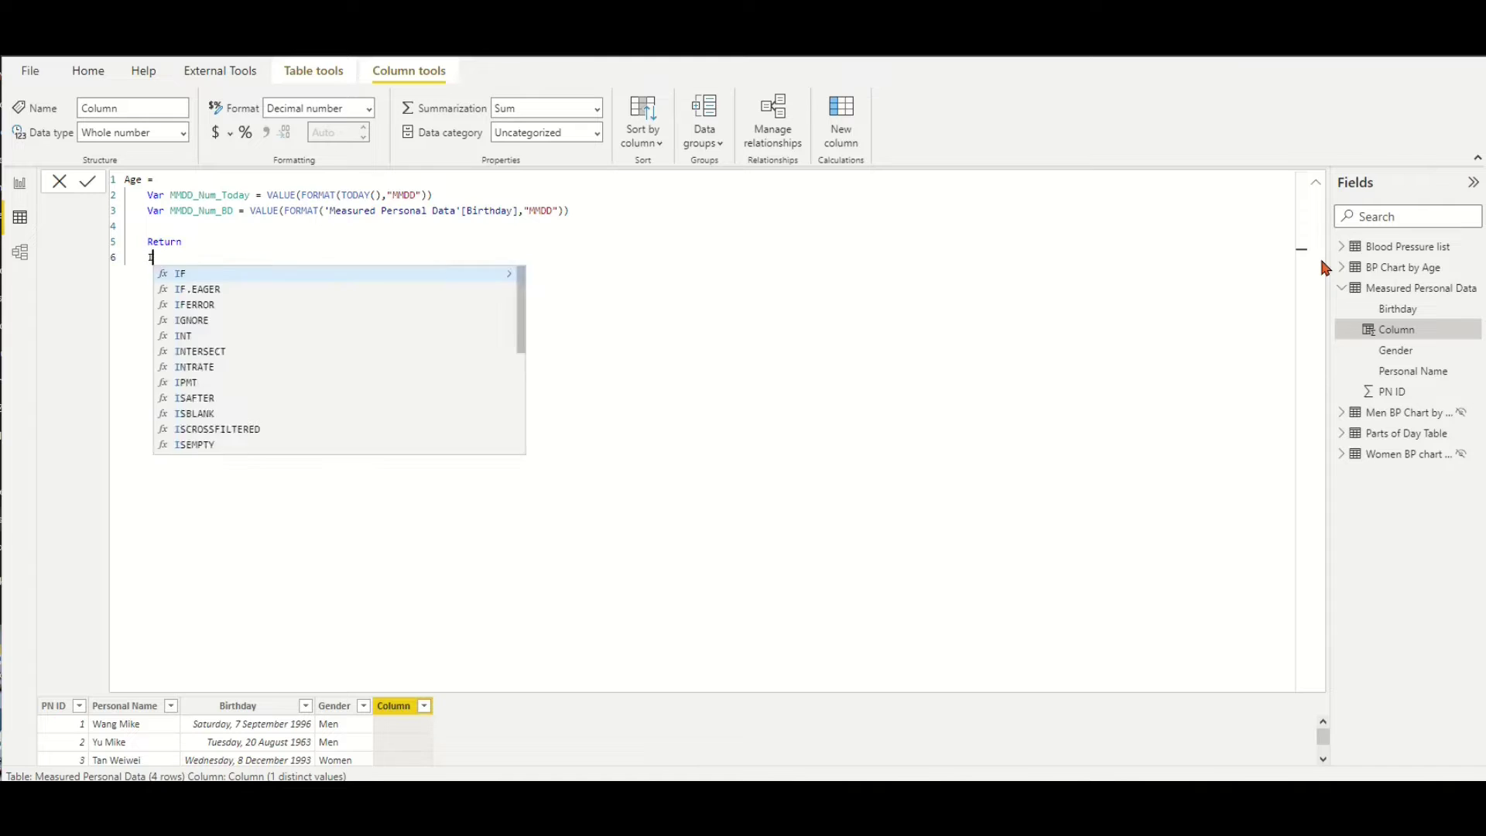
pyautogui.write('F(')
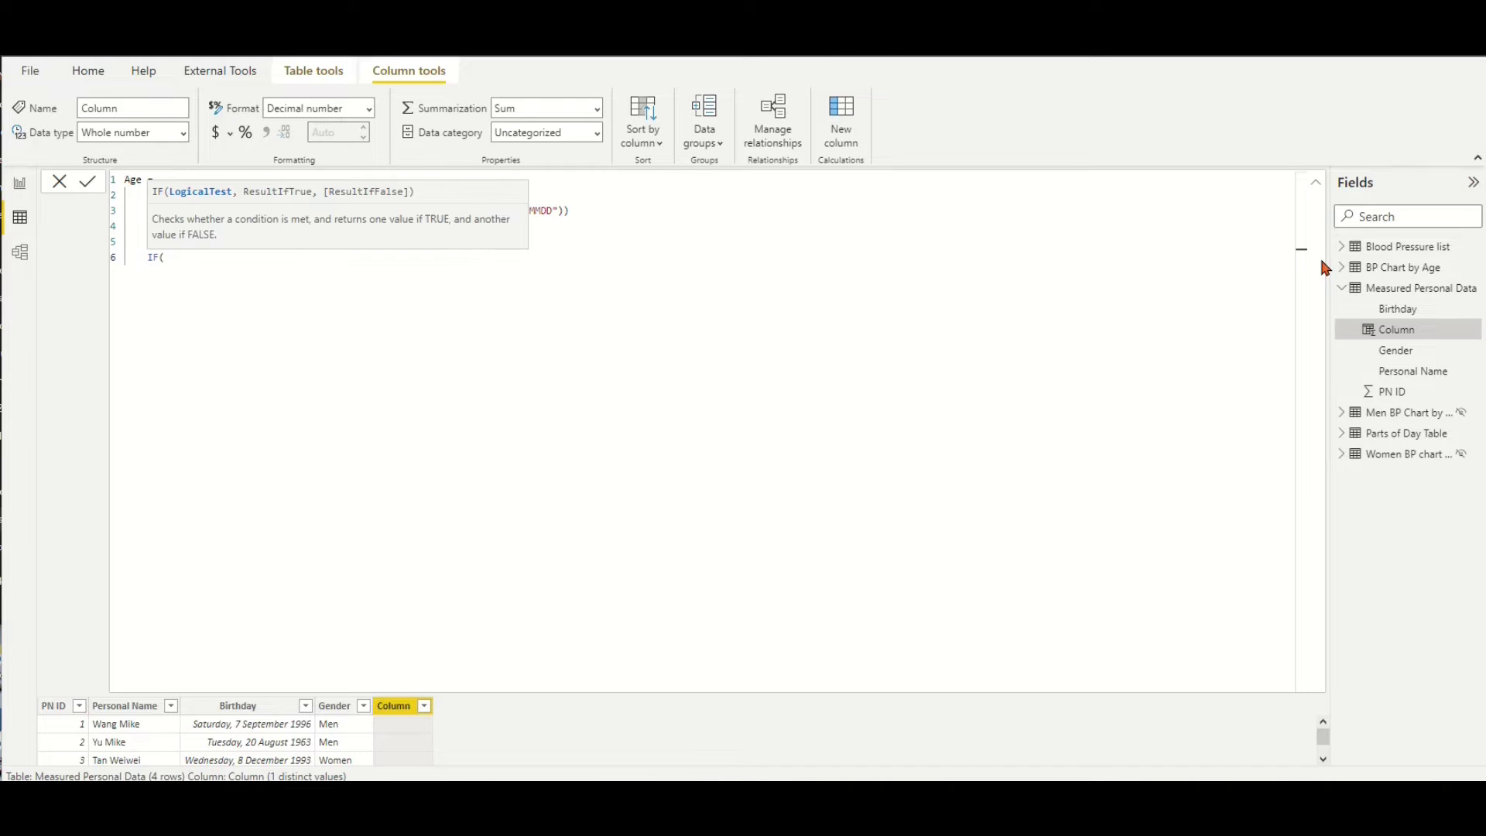
pyautogui.write('MM')
# Test MMDD_Num_Today >= MMDD_Num_BD, returning DATEDIFF(Birthday, TODAY(), YEAR) when true
pyautogui.press('Down')
pyautogui.press('Tab')
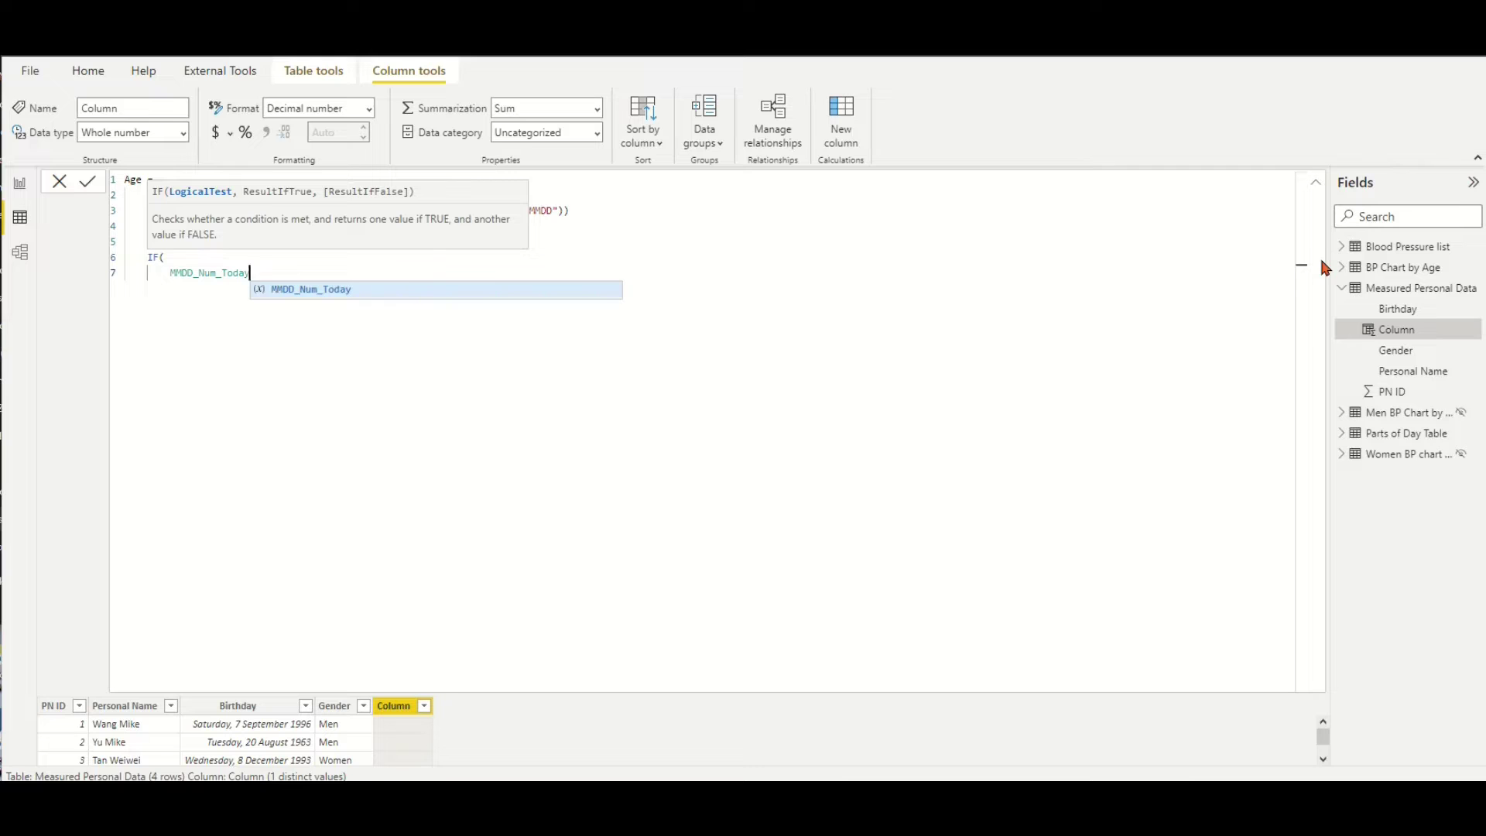
pyautogui.write('>=MM')
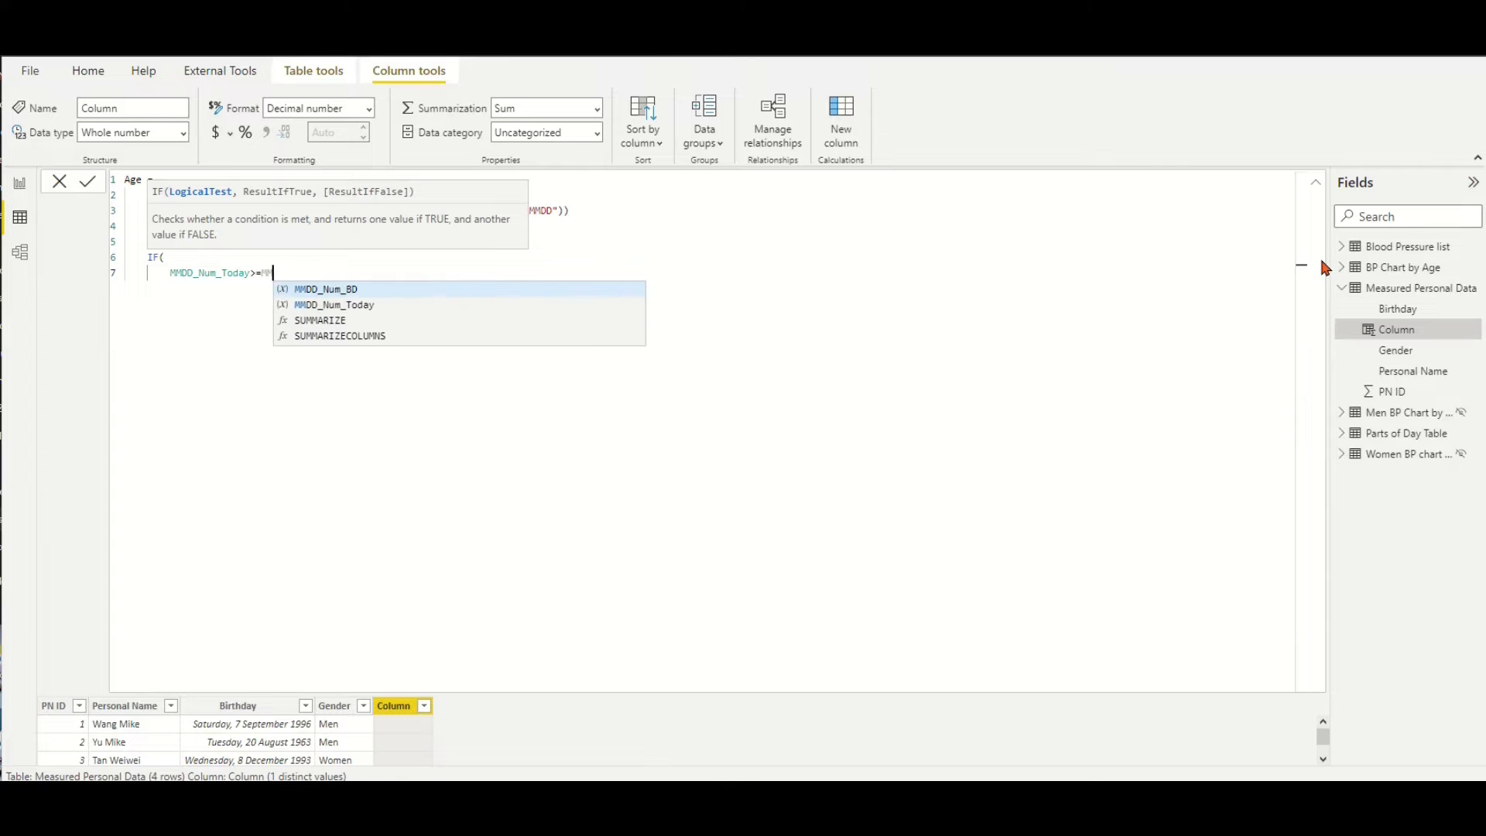
pyautogui.write('DD_Num_BD')
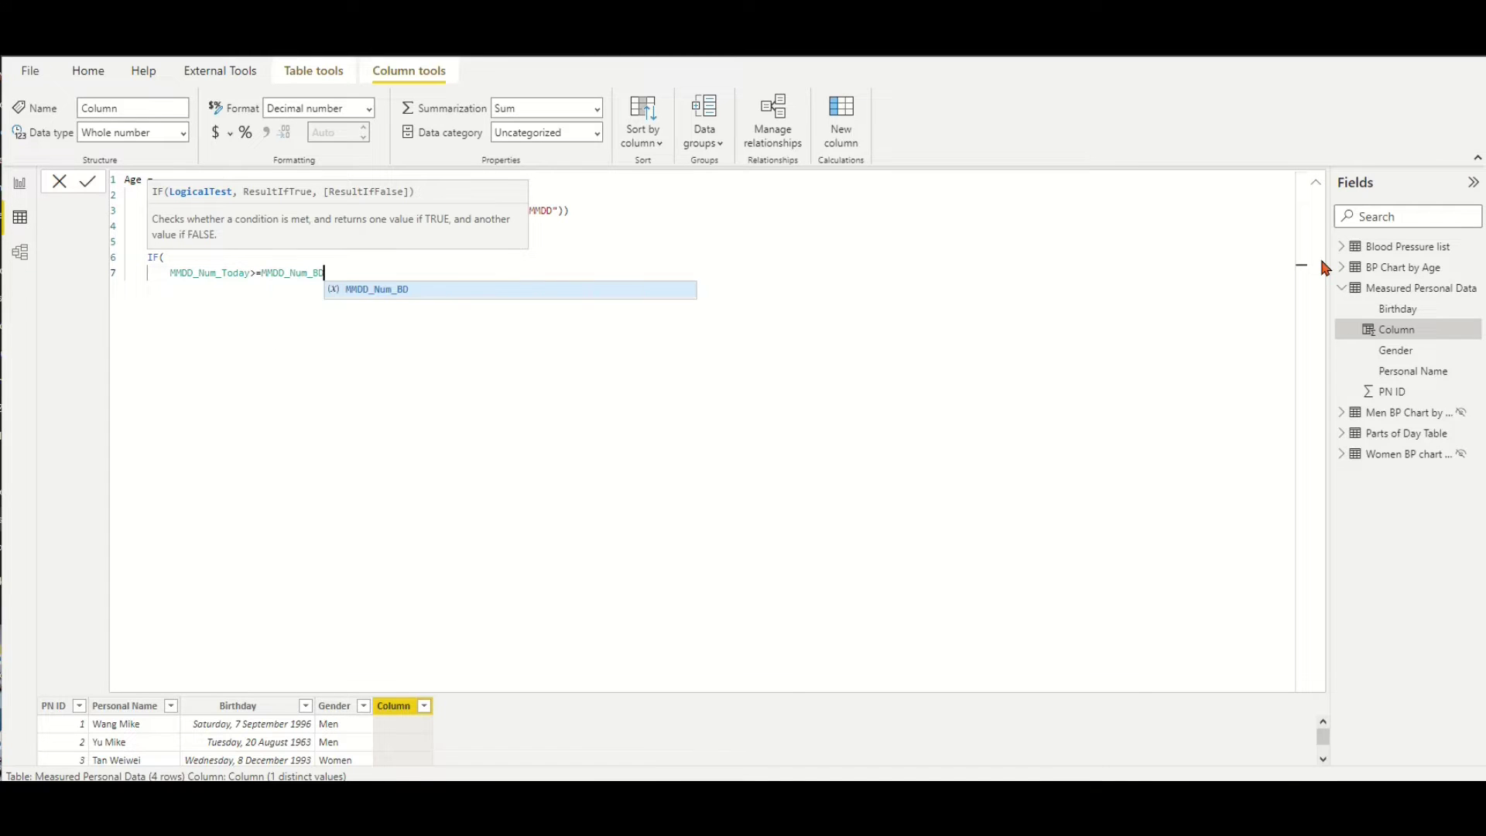
pyautogui.write(',')
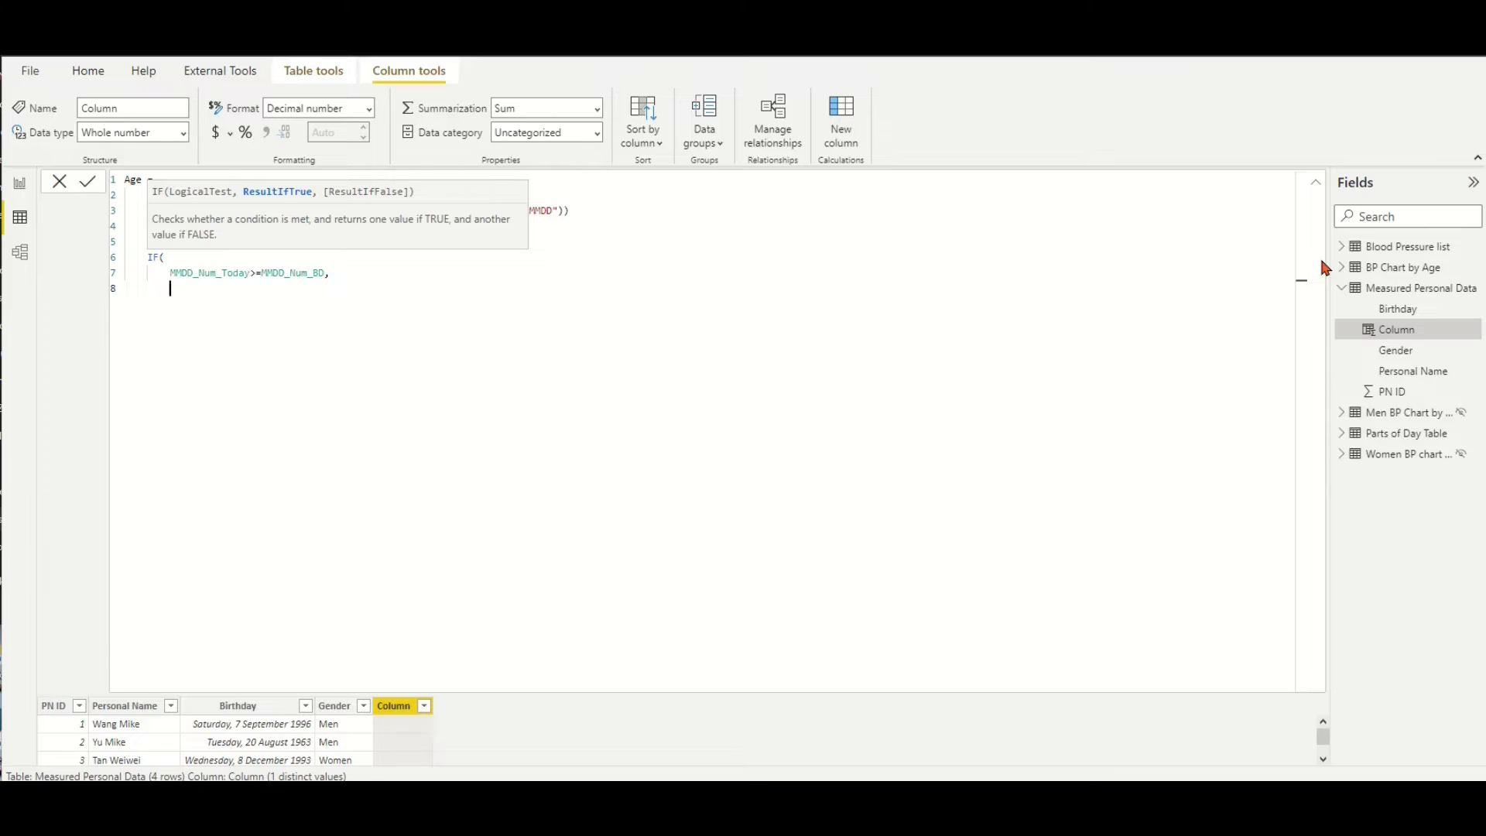
pyautogui.write('DATEDIFF(')
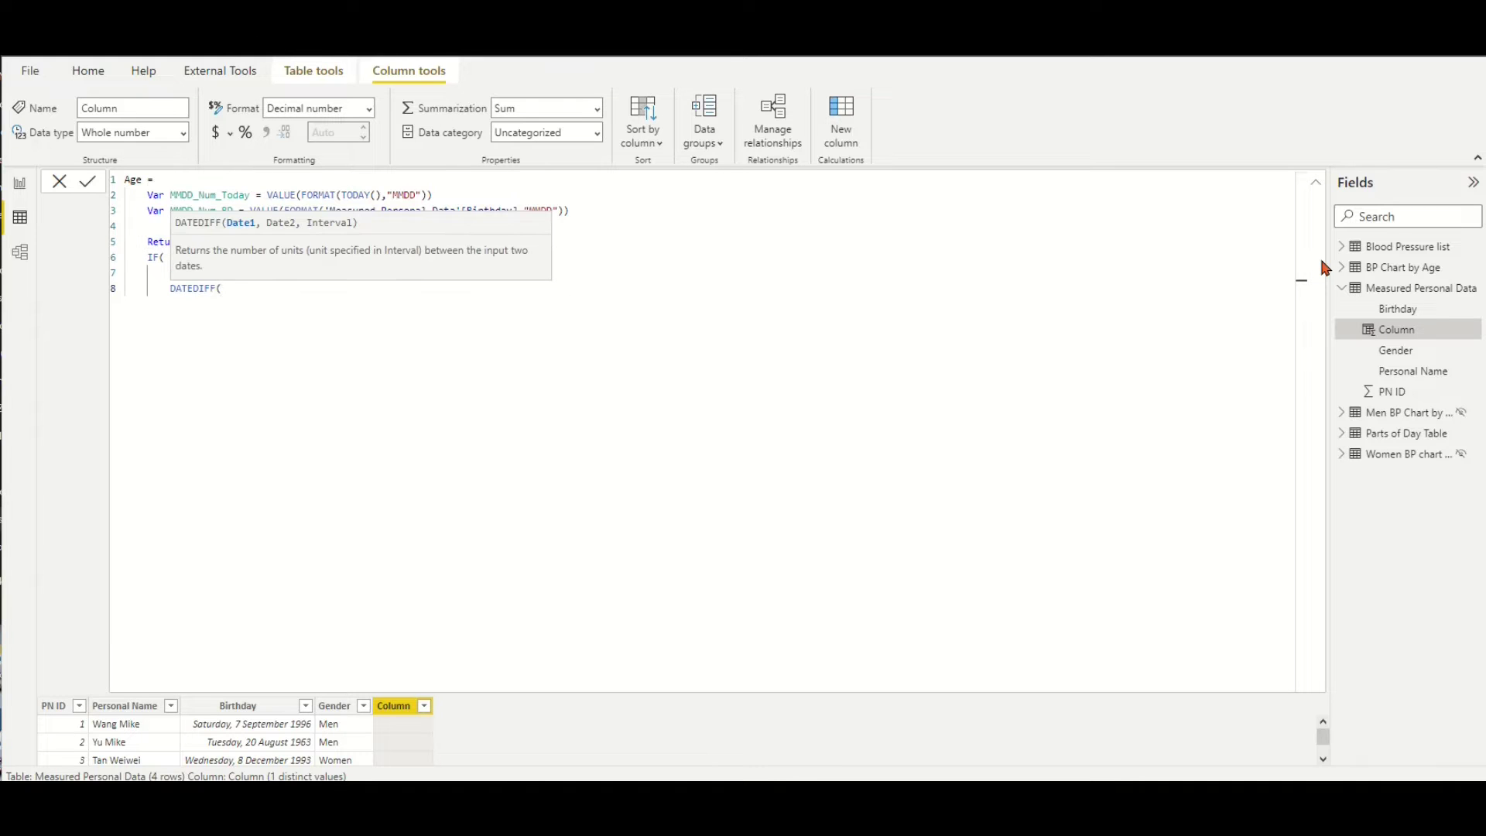
pyautogui.write('Mea')
pyautogui.press('Down')
pyautogui.press('Tab')
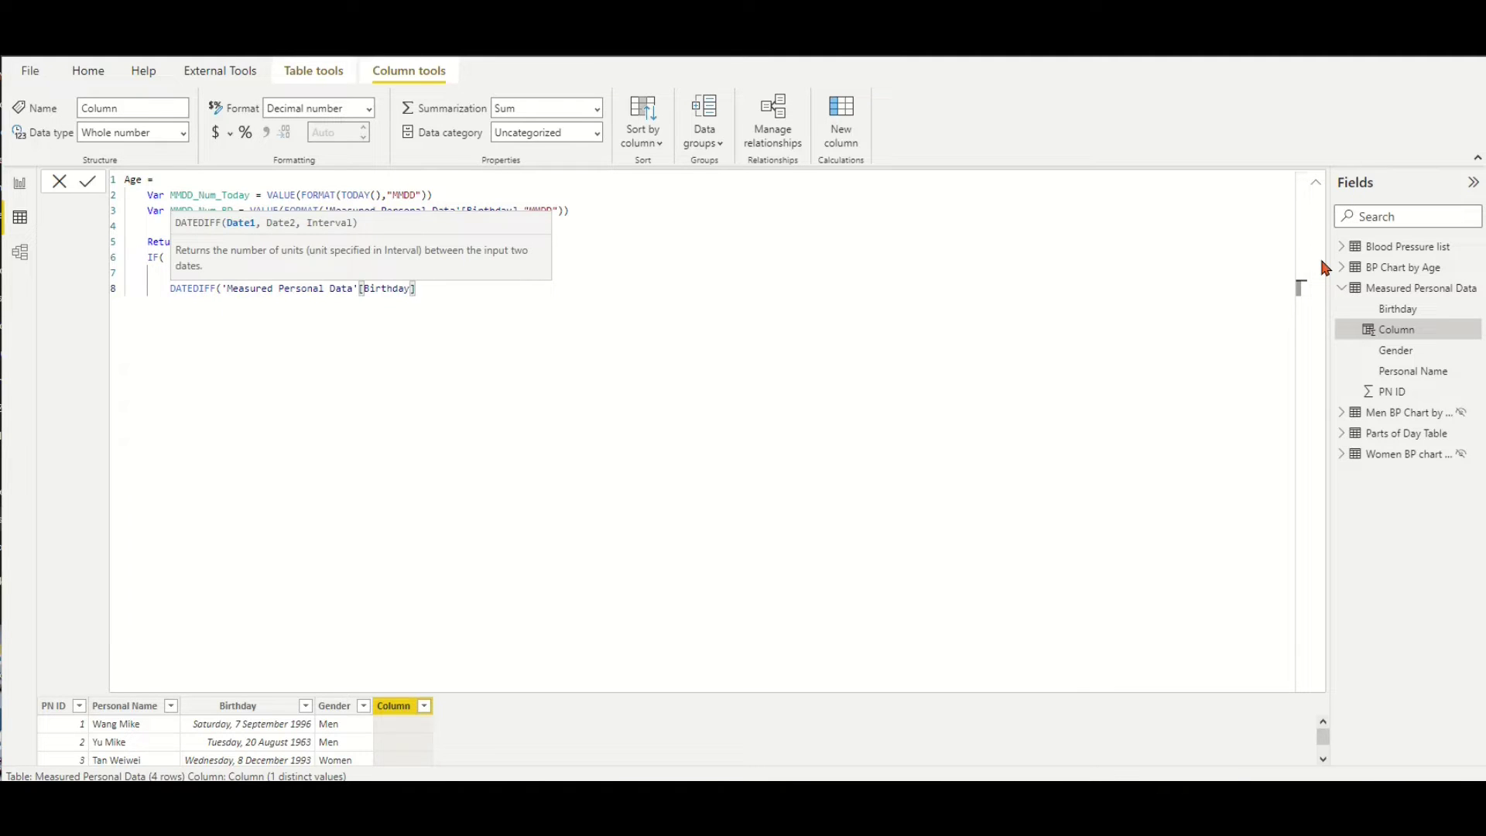
pyautogui.write(',Tod')
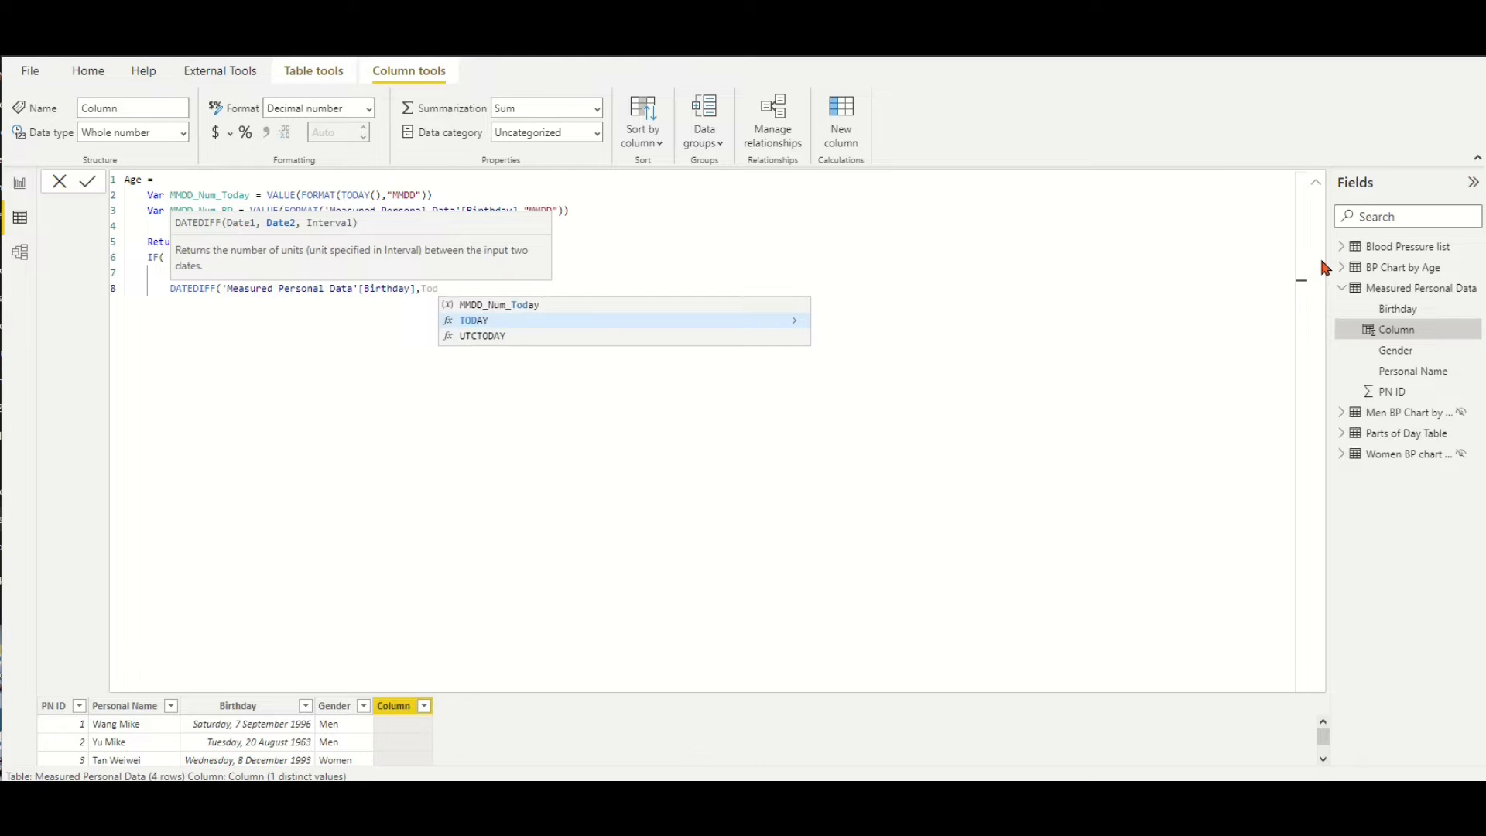
pyautogui.press('Tab')
pyautogui.write('),YEAR')
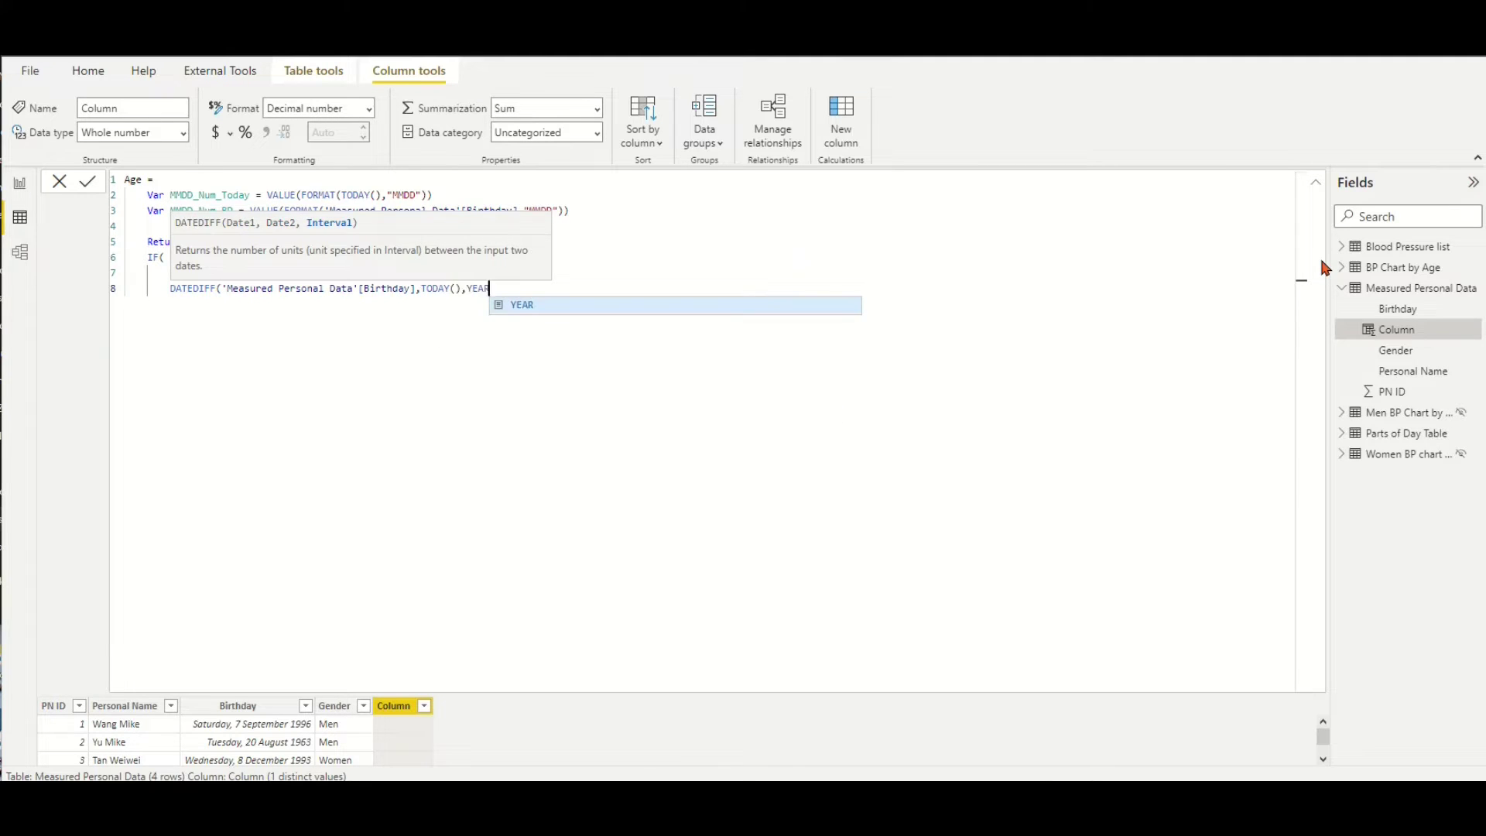
pyautogui.write('),')
# Add the else result DATEDIFF(Birthday, TODAY(), YEAR)-1, close the IF and commit the formula
pyautogui.press('Return')
pyautogui.write('DAT')
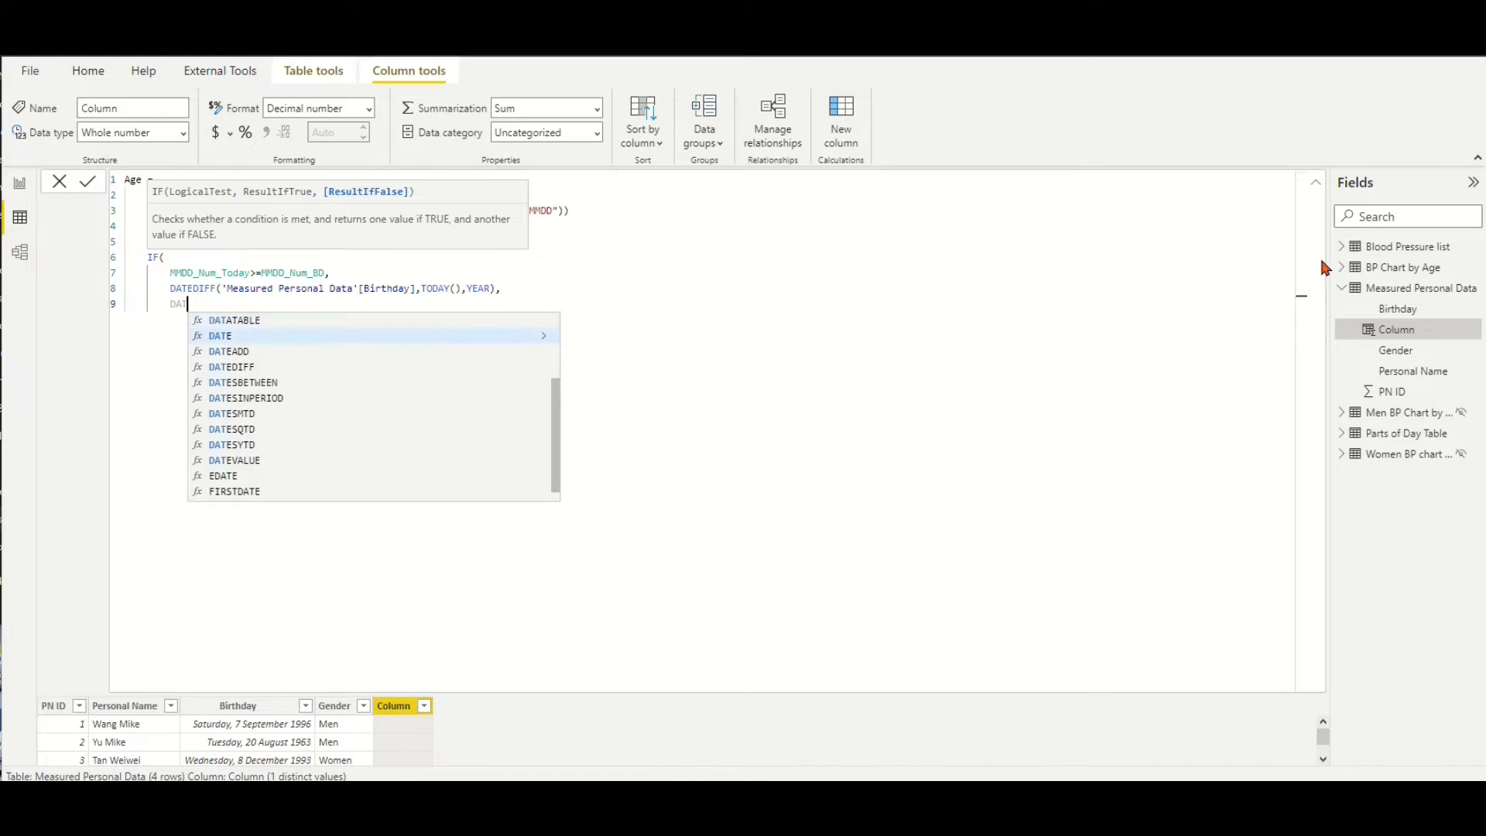
pyautogui.write("EDIFF('M")
pyautogui.press('Down')
pyautogui.press('Tab')
pyautogui.write(',To')
pyautogui.press('Tab')
pyautogui.write('),YEAR')
pyautogui.press('Tab')
pyautogui.write(')-1')
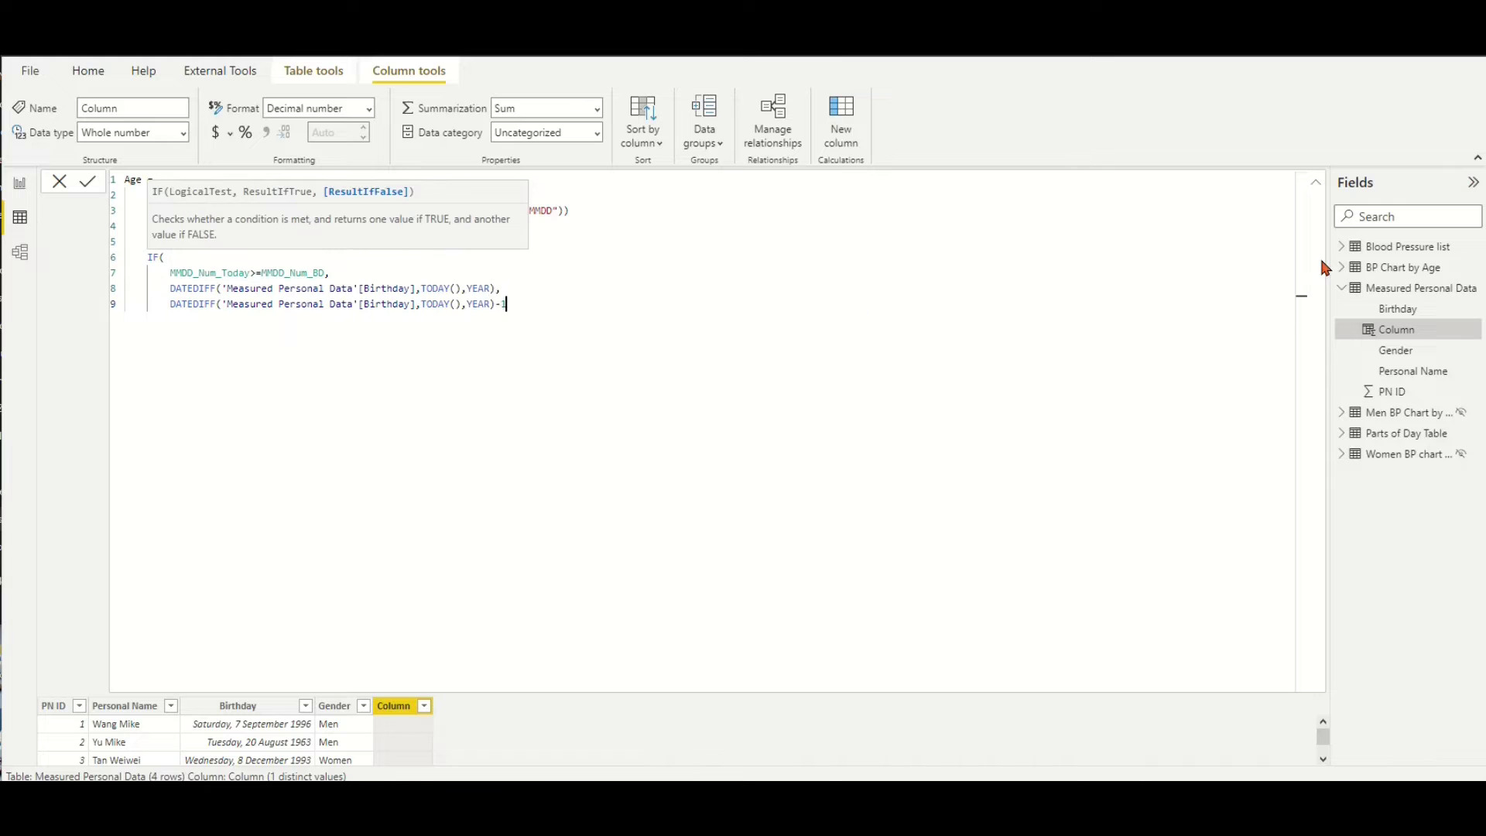
pyautogui.hotkey('shift', 'Return')
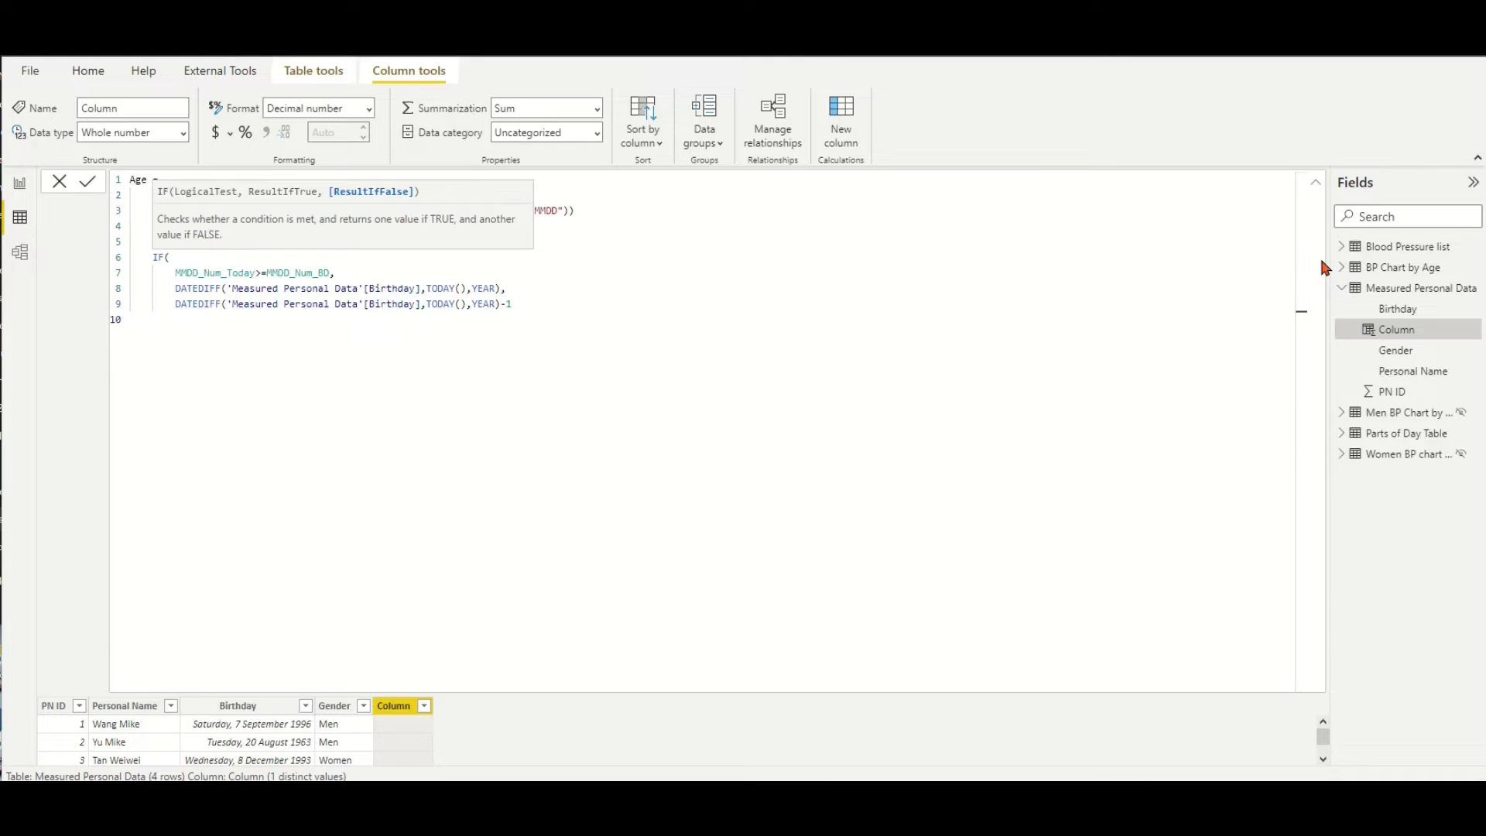
pyautogui.write(')')
pyautogui.click(90, 183)
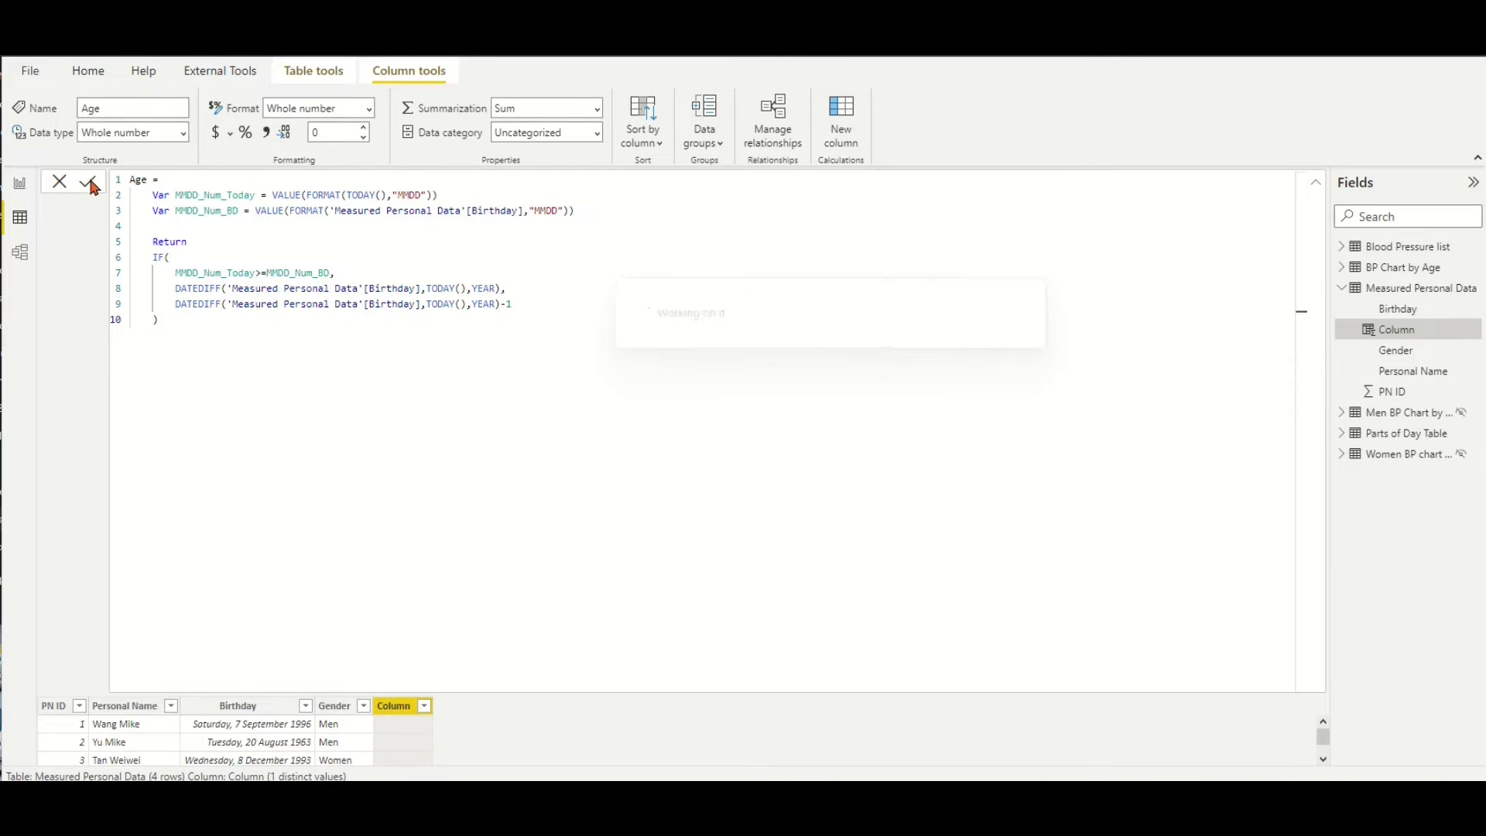
# Set the Age column to Don't summarize and switch to the Blood Pressure list table
pyautogui.click(1316, 184)
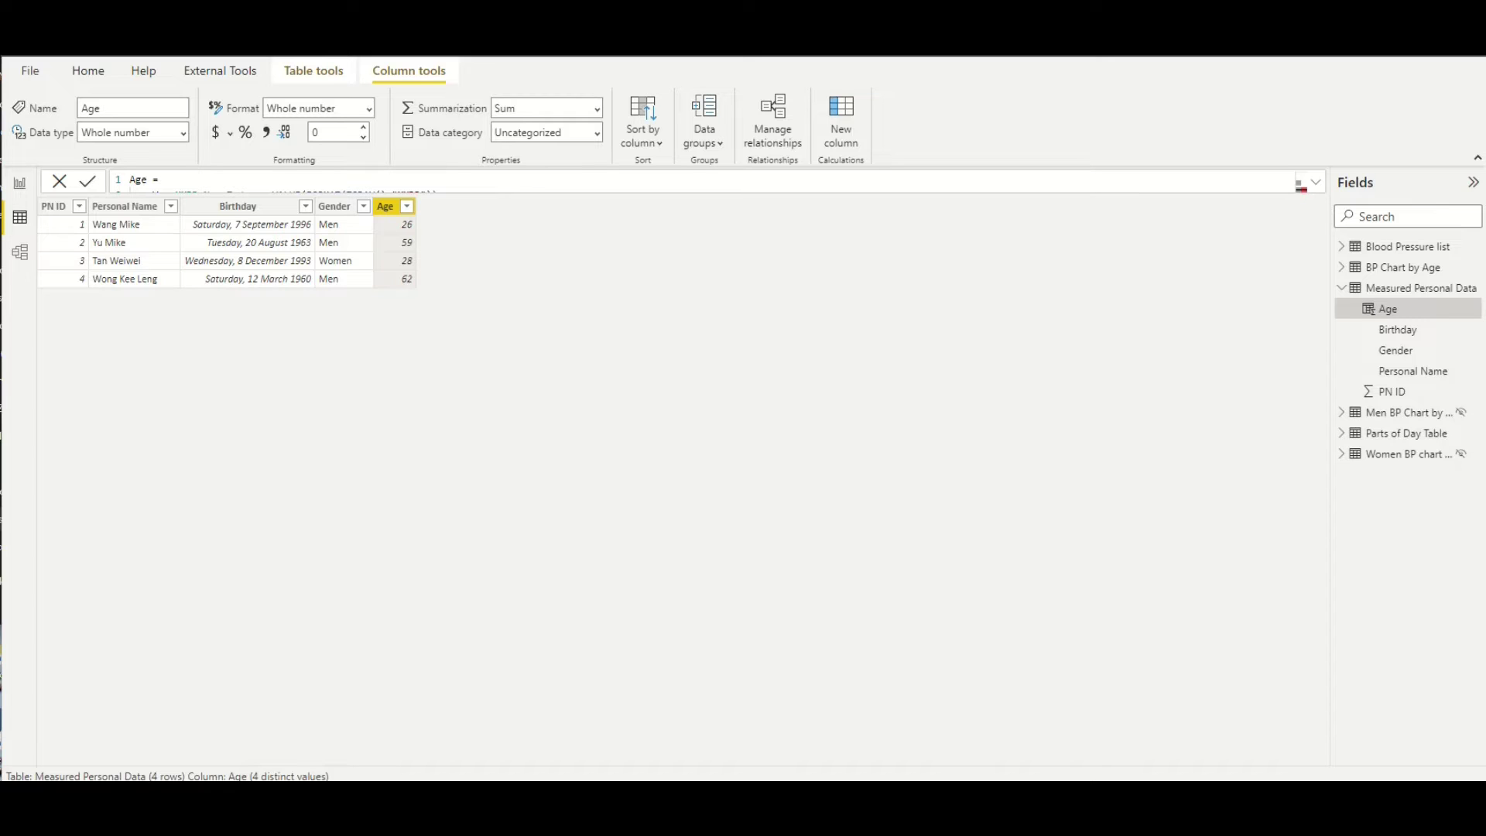
pyautogui.click(542, 127)
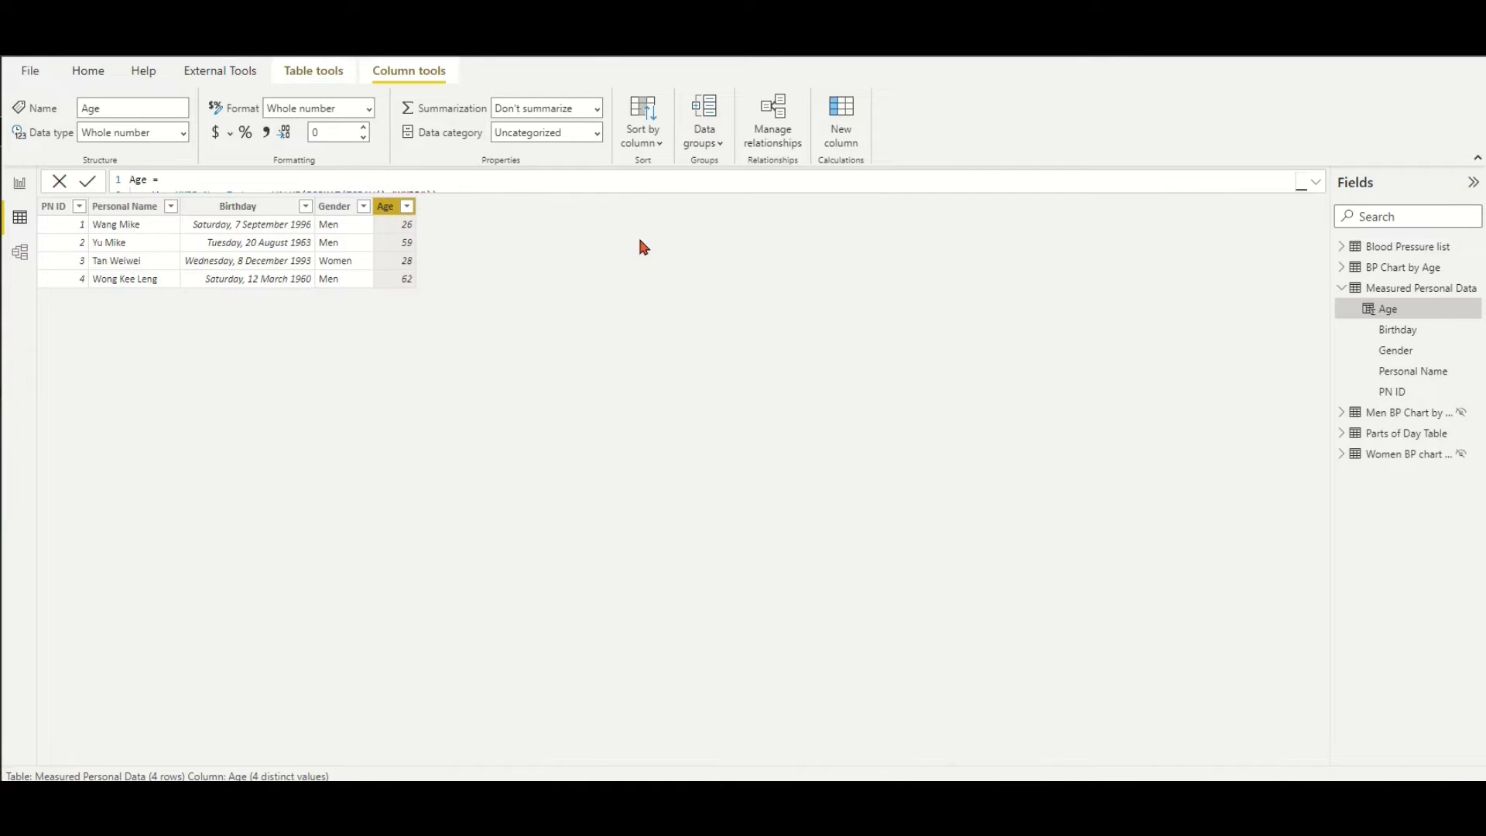
pyautogui.click(1407, 247)
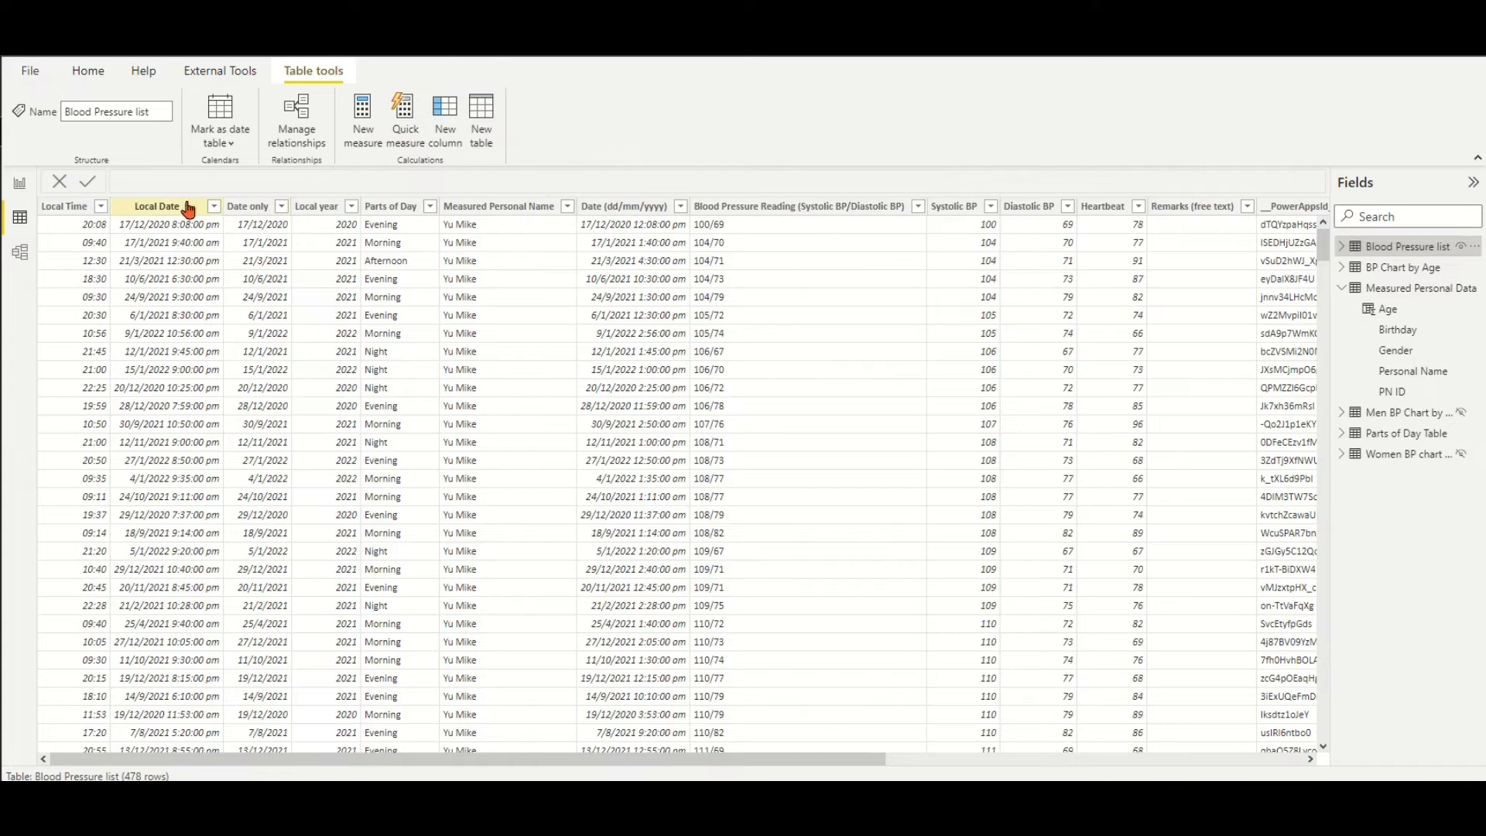
# Check the Local Date formula [Date (dd/mm/yyyy)]+(8/24), then switch to Model view
pyautogui.click(158, 207)
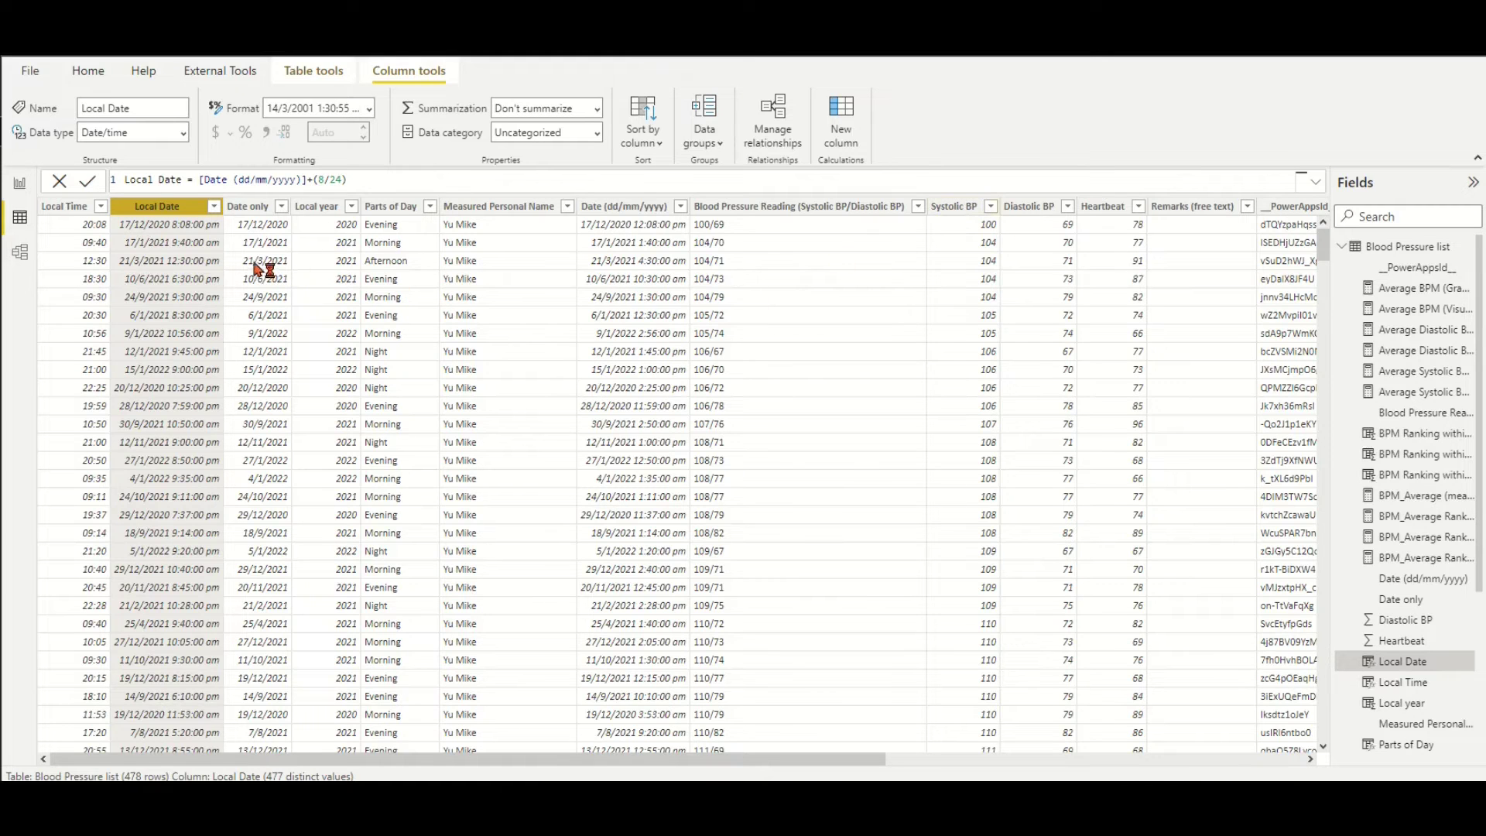
pyautogui.click(21, 254)
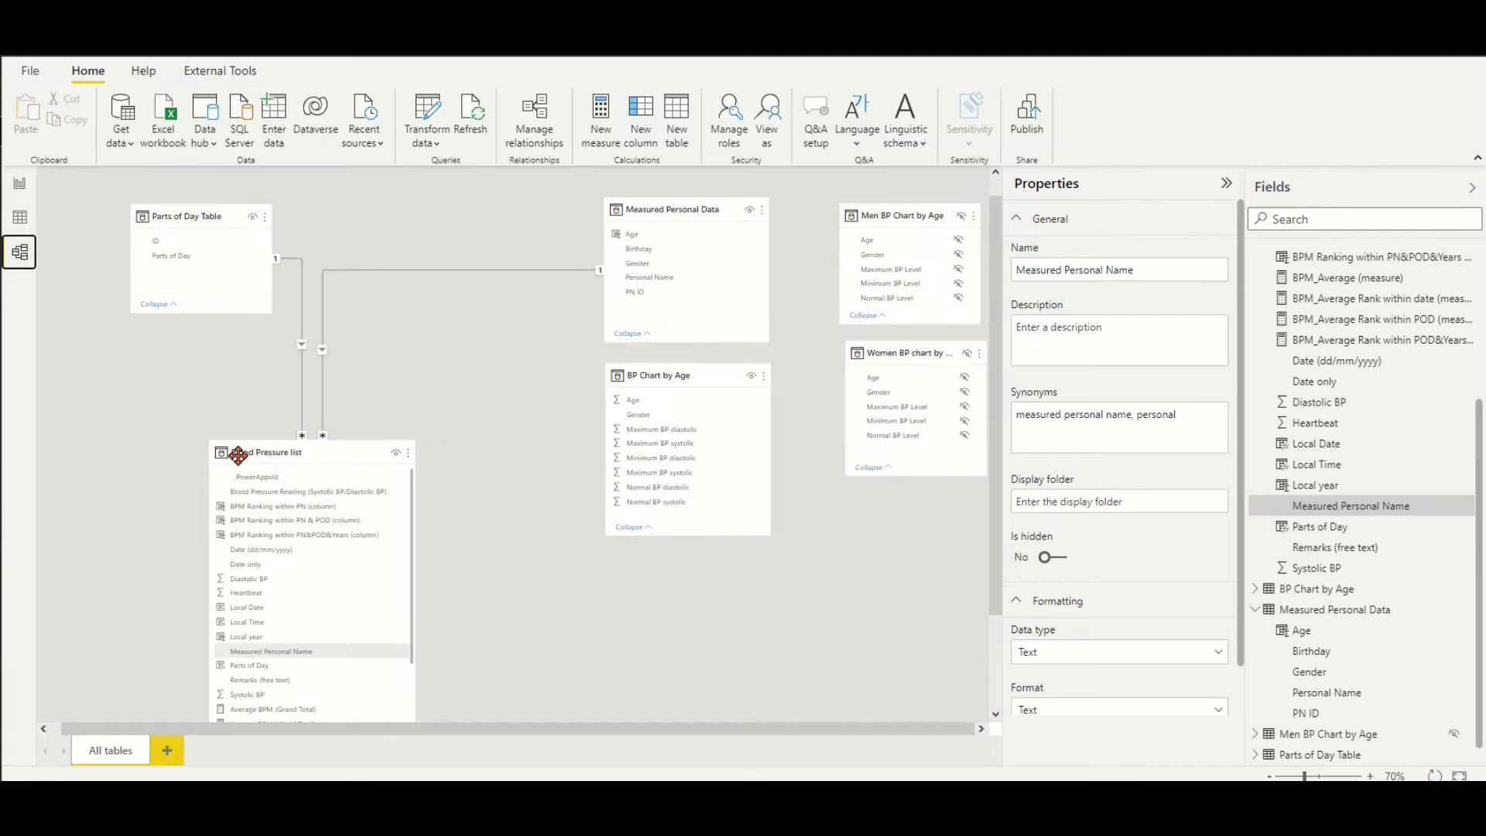
# Inspect the Local Date, Birthday, Personal Name and Measured Personal Name fields, then return to Data view
pyautogui.click(258, 608)
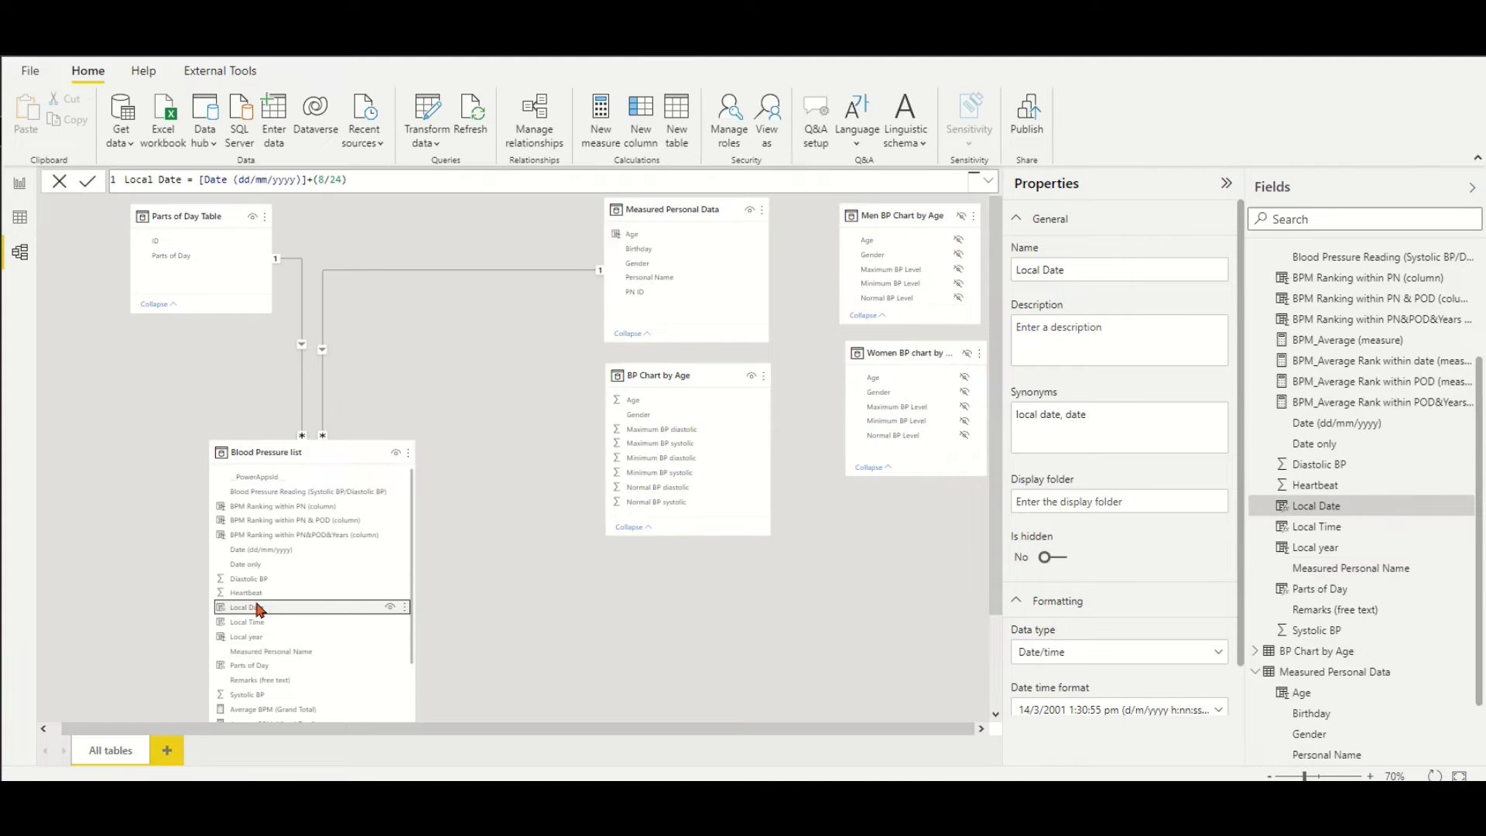
pyautogui.click(647, 251)
pyautogui.click(652, 278)
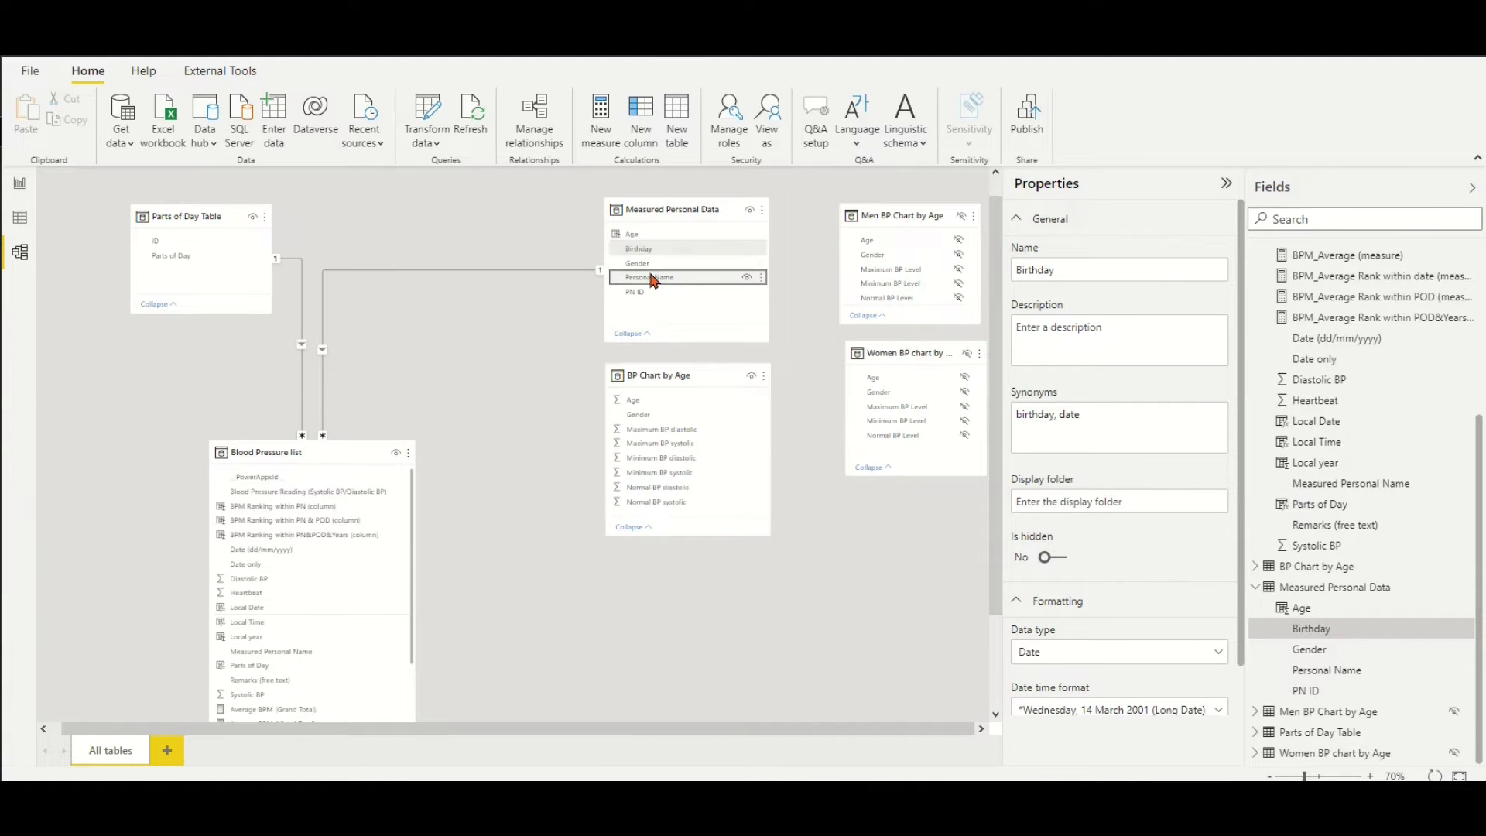
pyautogui.click(282, 654)
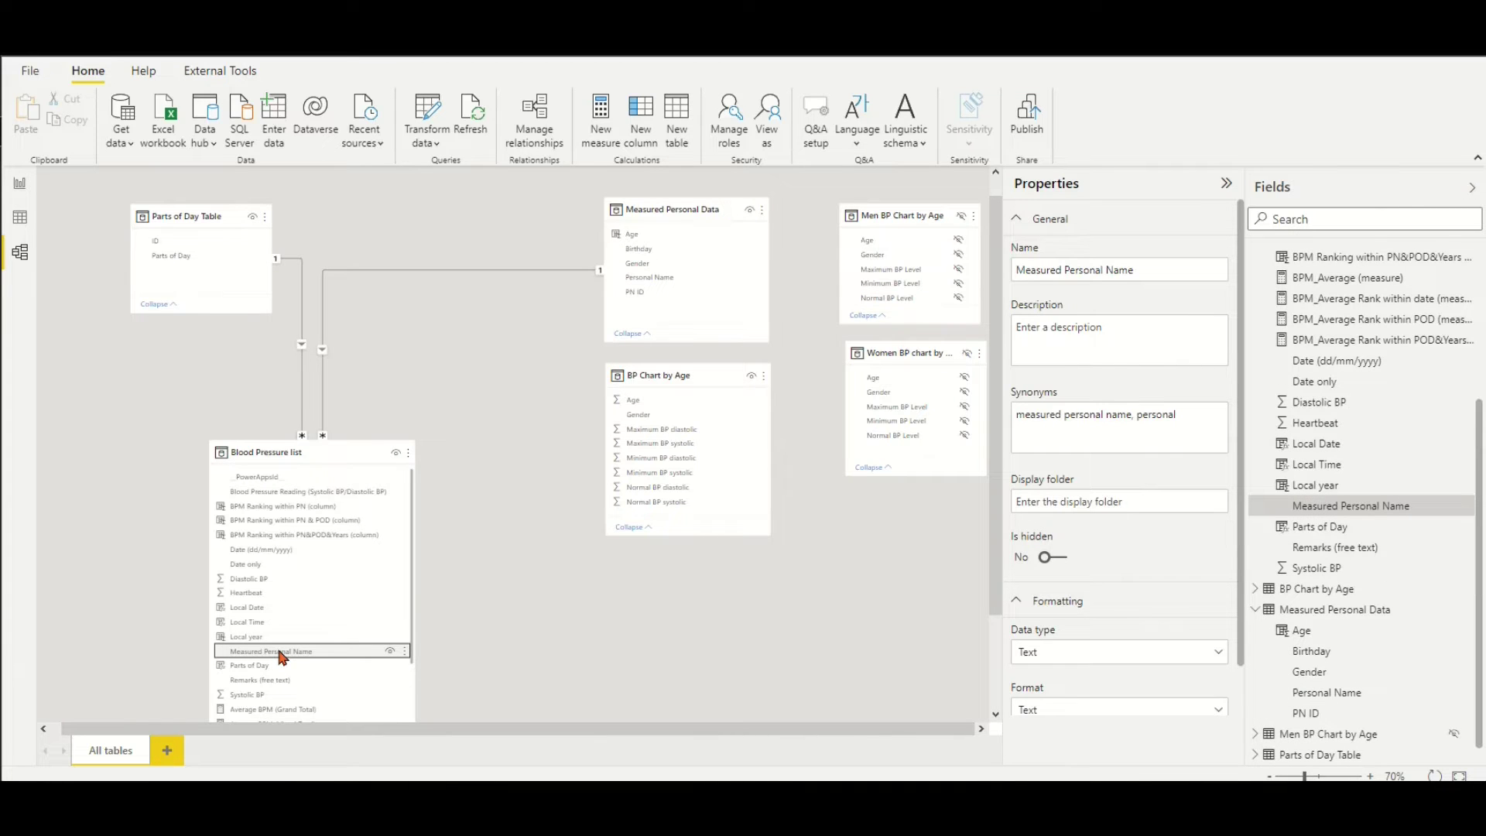
pyautogui.click(21, 219)
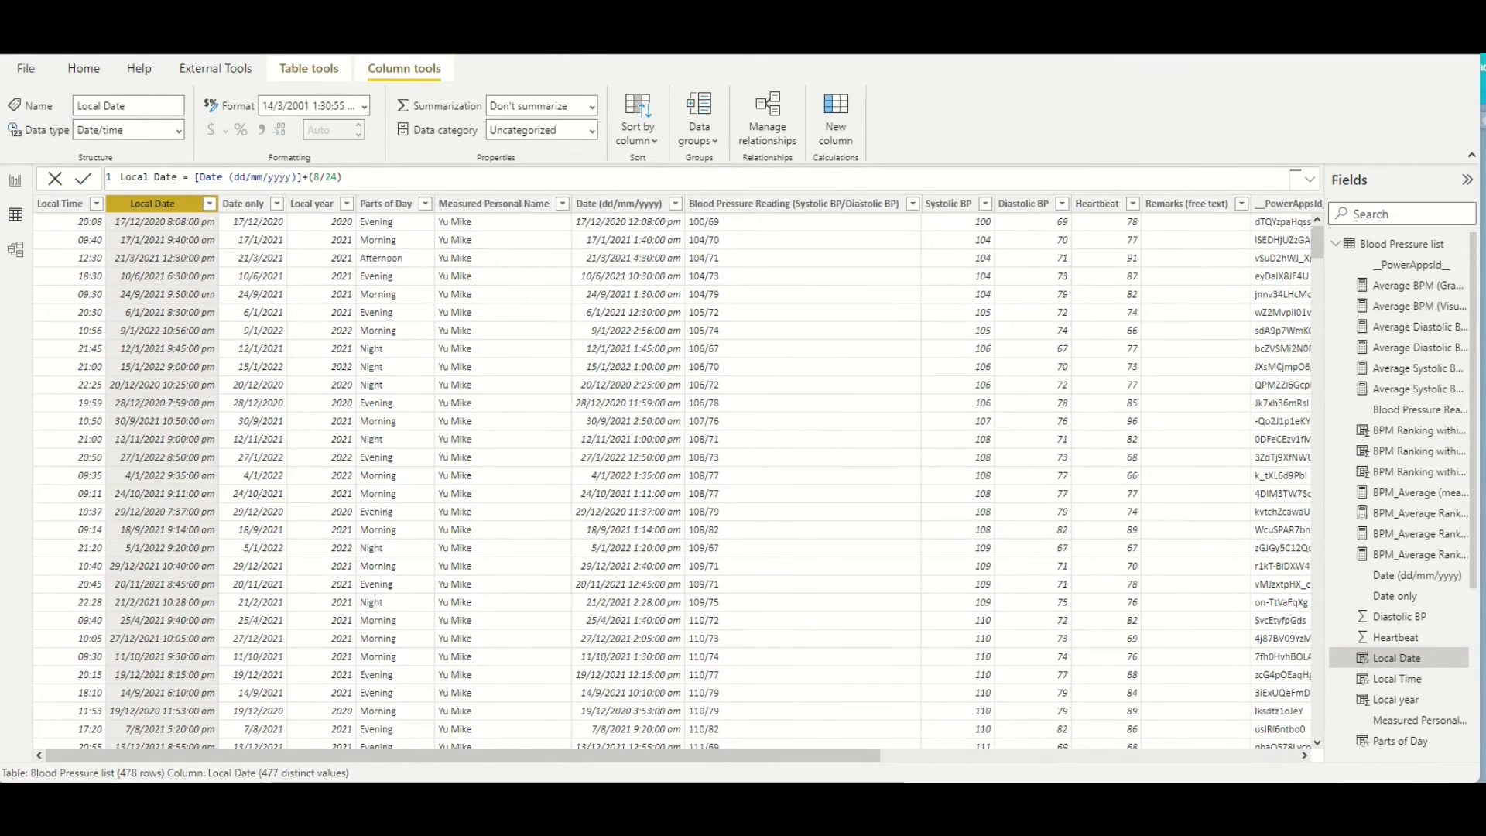
# Copy the full Age formula text from Measured Personal Data, then reopen Blood Pressure list
pyautogui.click(1337, 244)
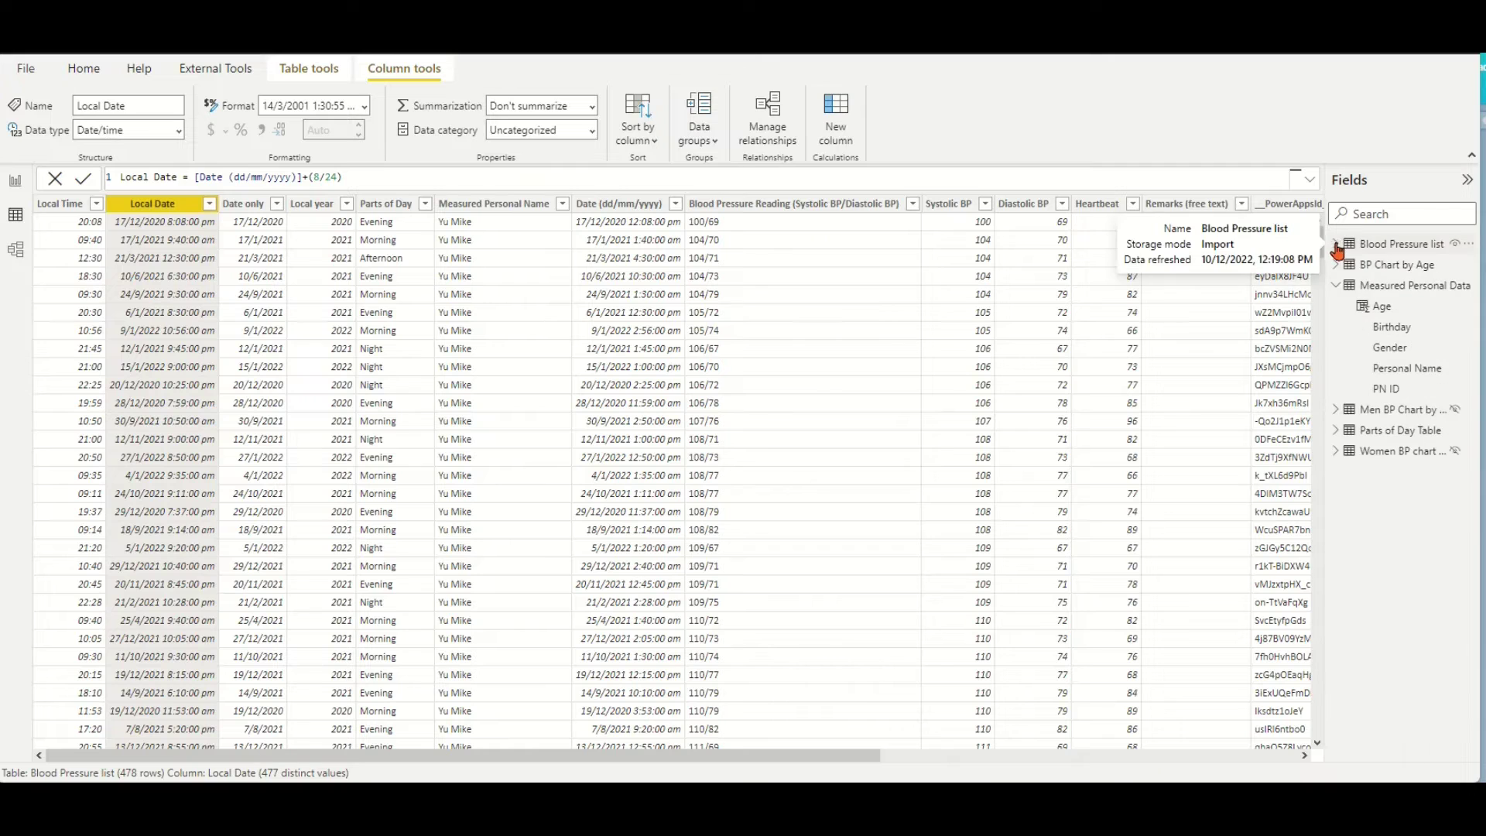
pyautogui.click(1371, 267)
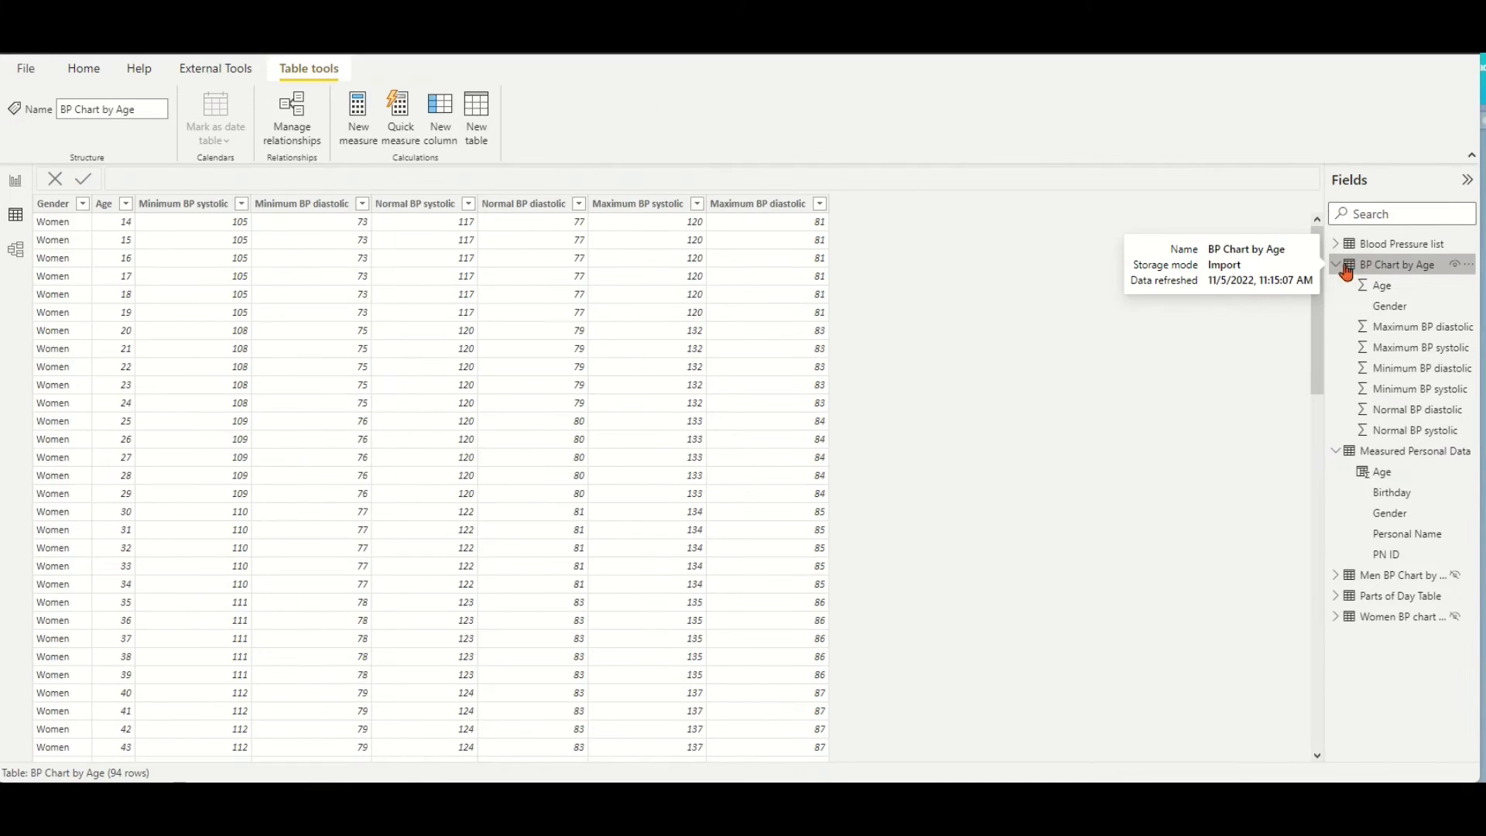
pyautogui.click(1337, 265)
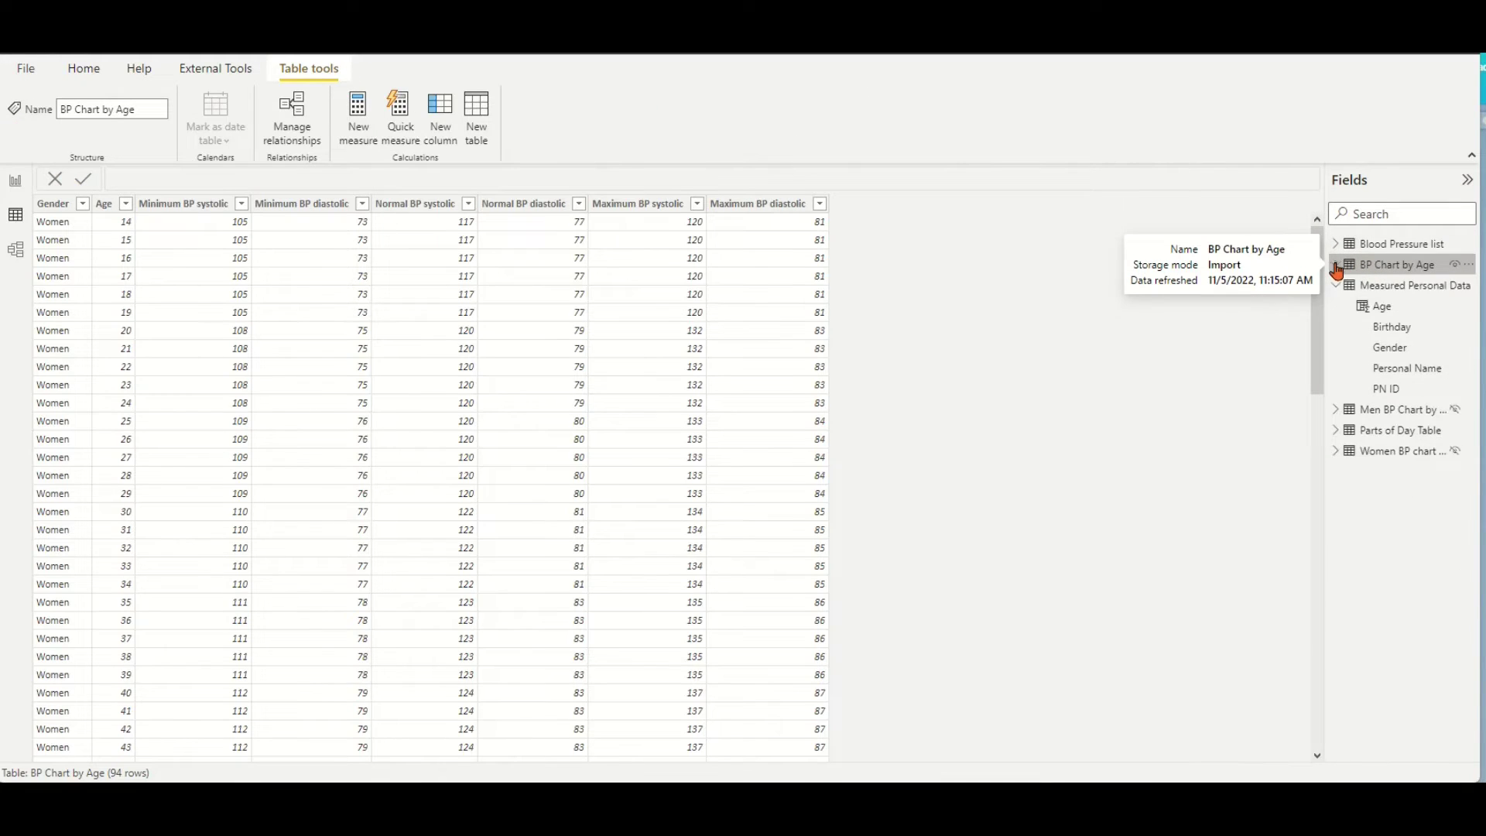
pyautogui.click(1386, 286)
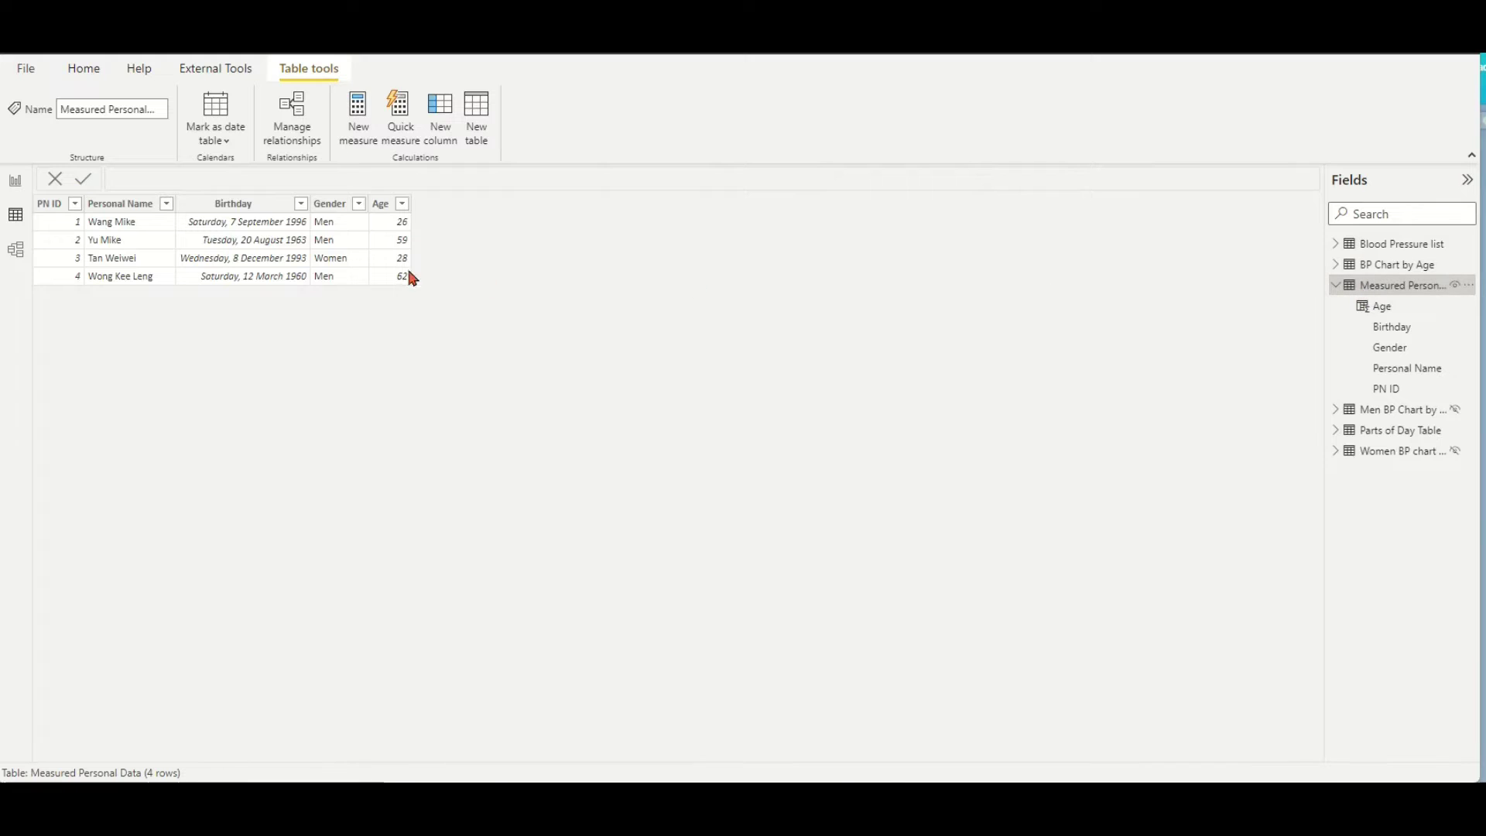
pyautogui.click(381, 211)
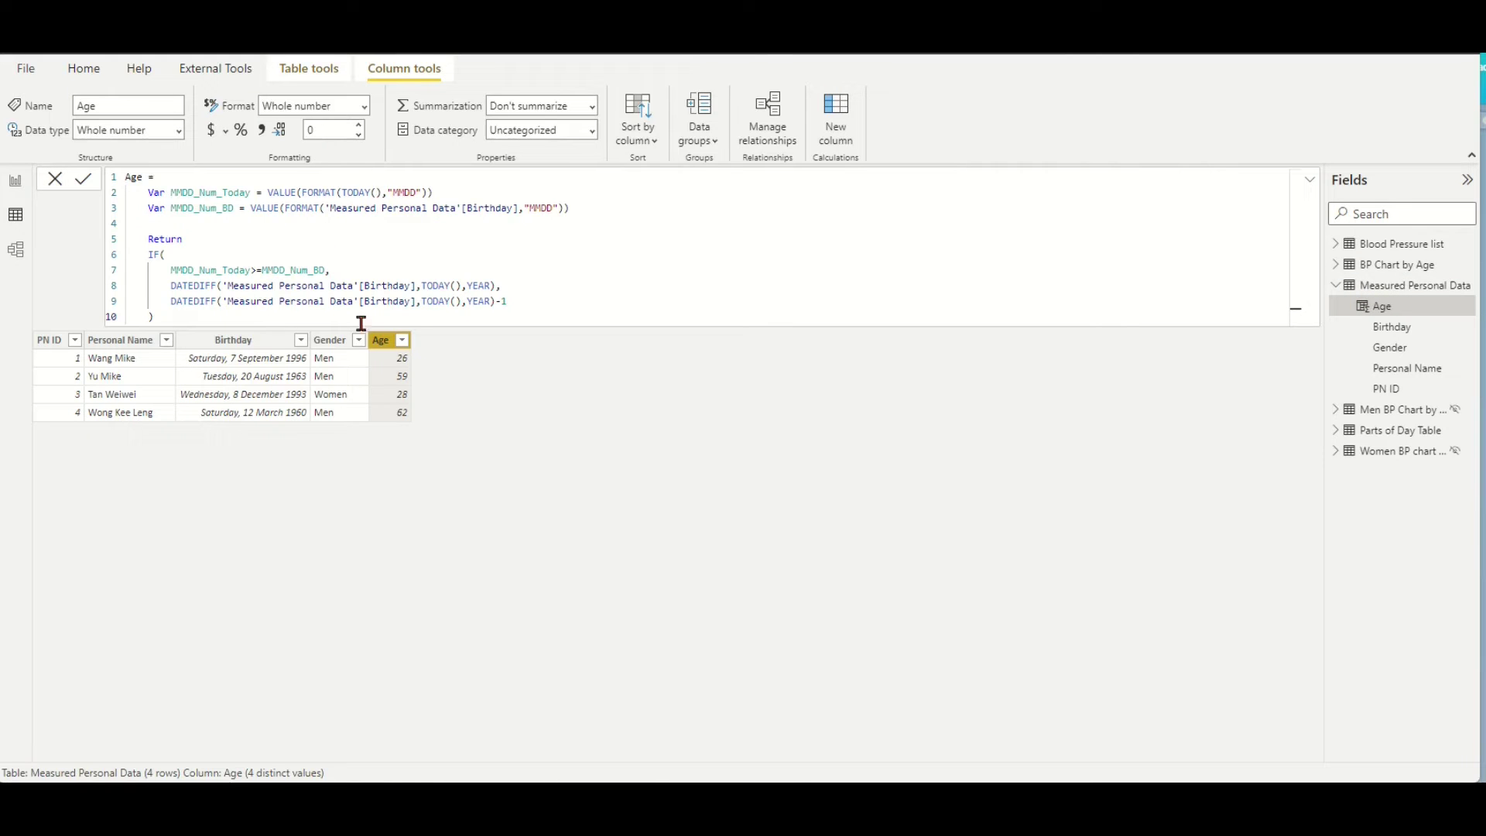
pyautogui.moveTo(160, 315); pyautogui.dragTo(110, 175)
pyautogui.hotkey('ctrl', 'c')
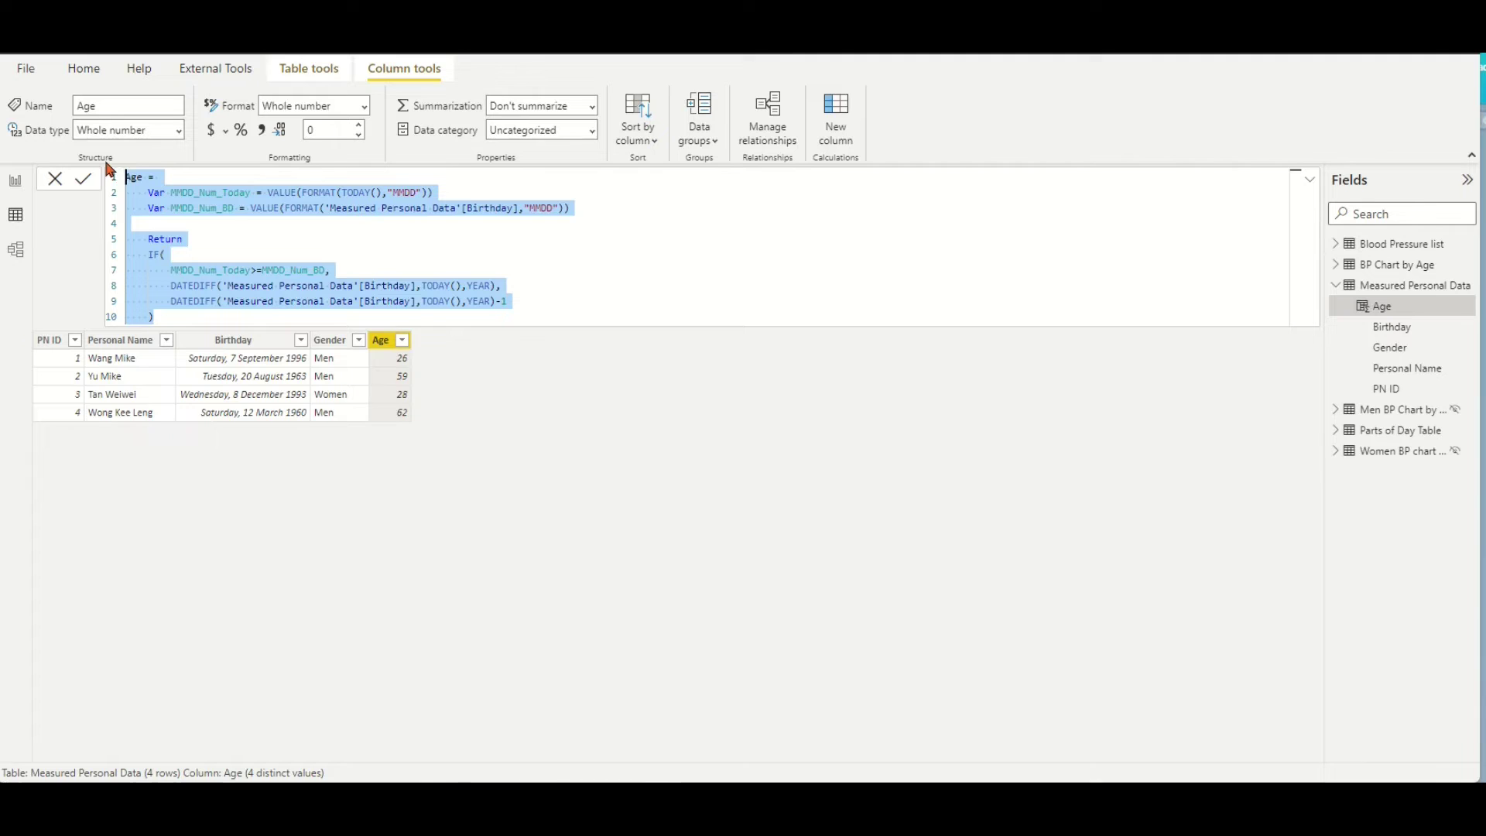
pyautogui.click(1382, 246)
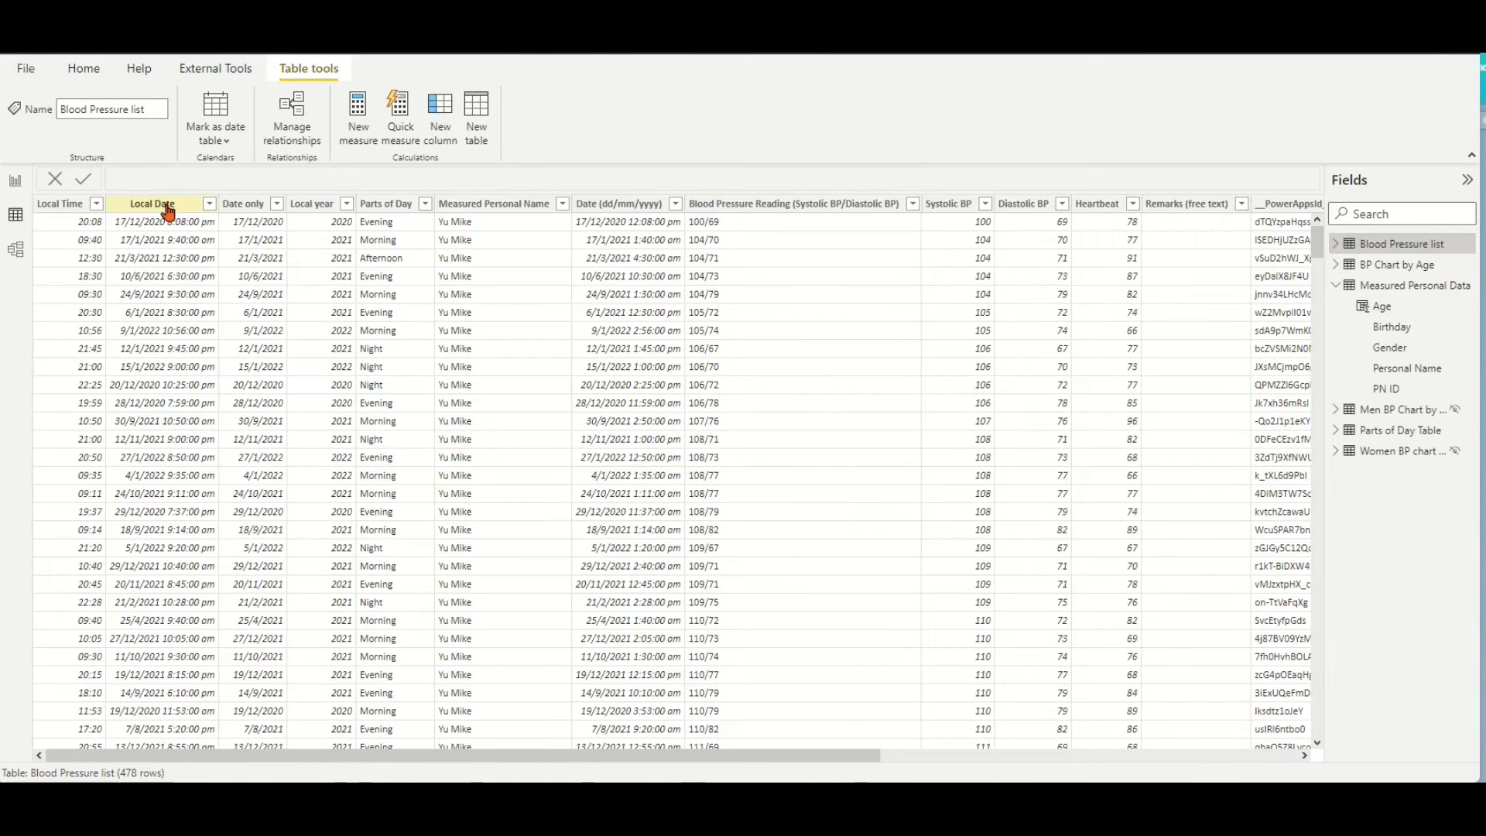
# Create a Blood Pressure list column from the pasted Age formula, named 'Age at recoring'
pyautogui.click(168, 209)
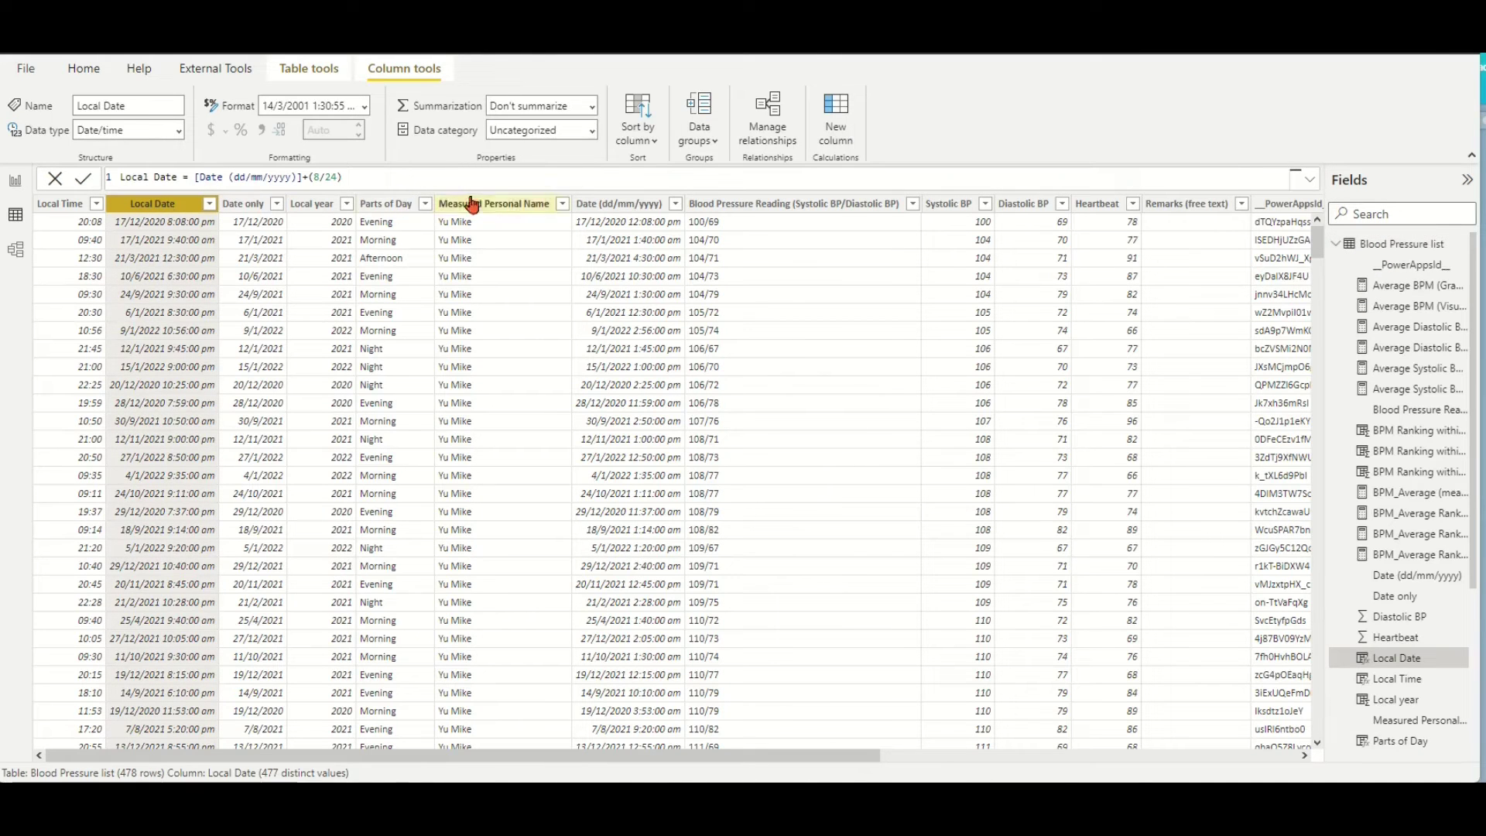
pyautogui.click(834, 124)
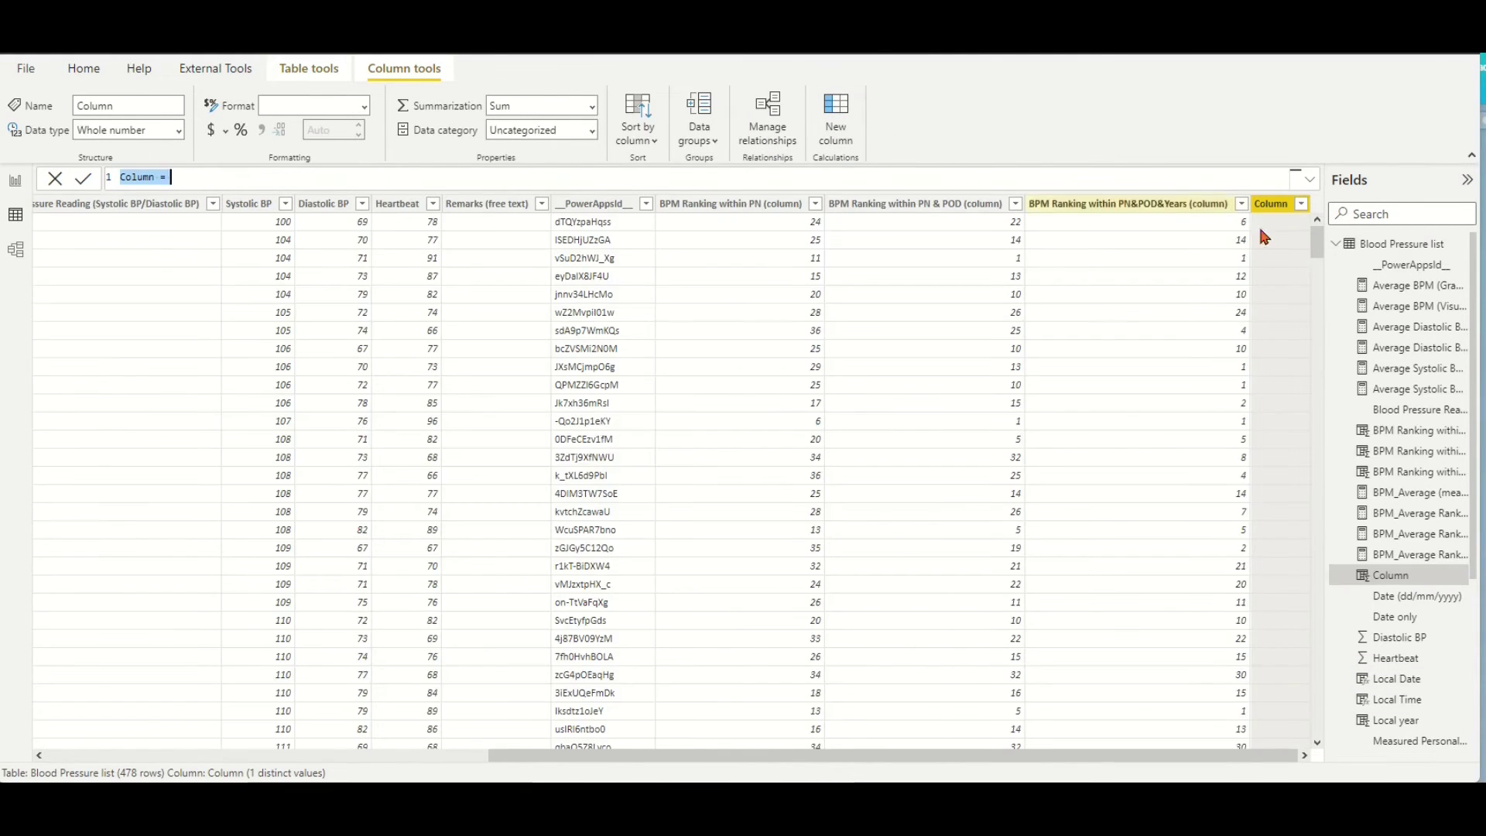
pyautogui.click(1312, 181)
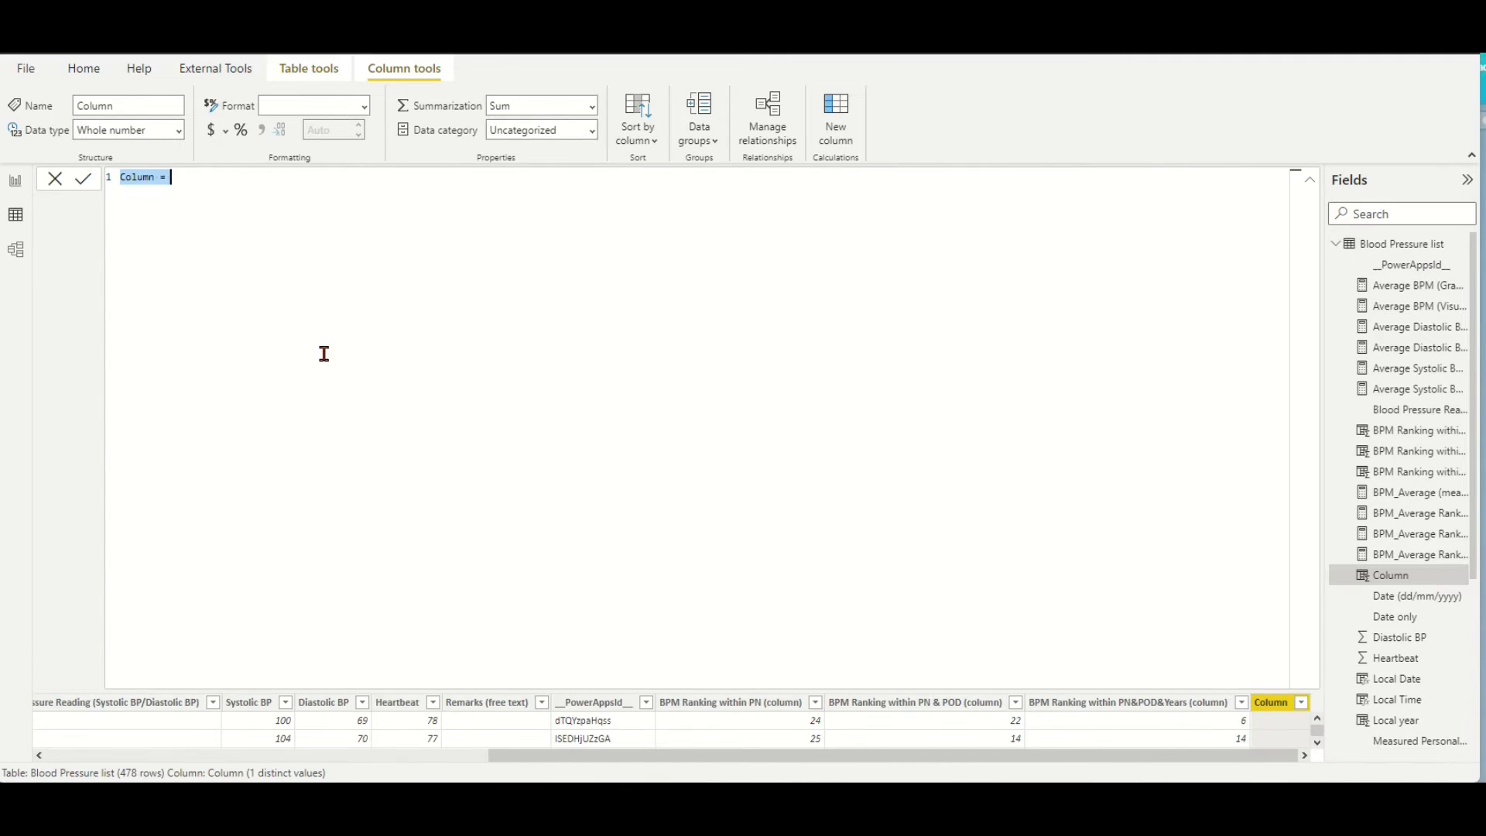
pyautogui.hotkey('ctrl', 'v')
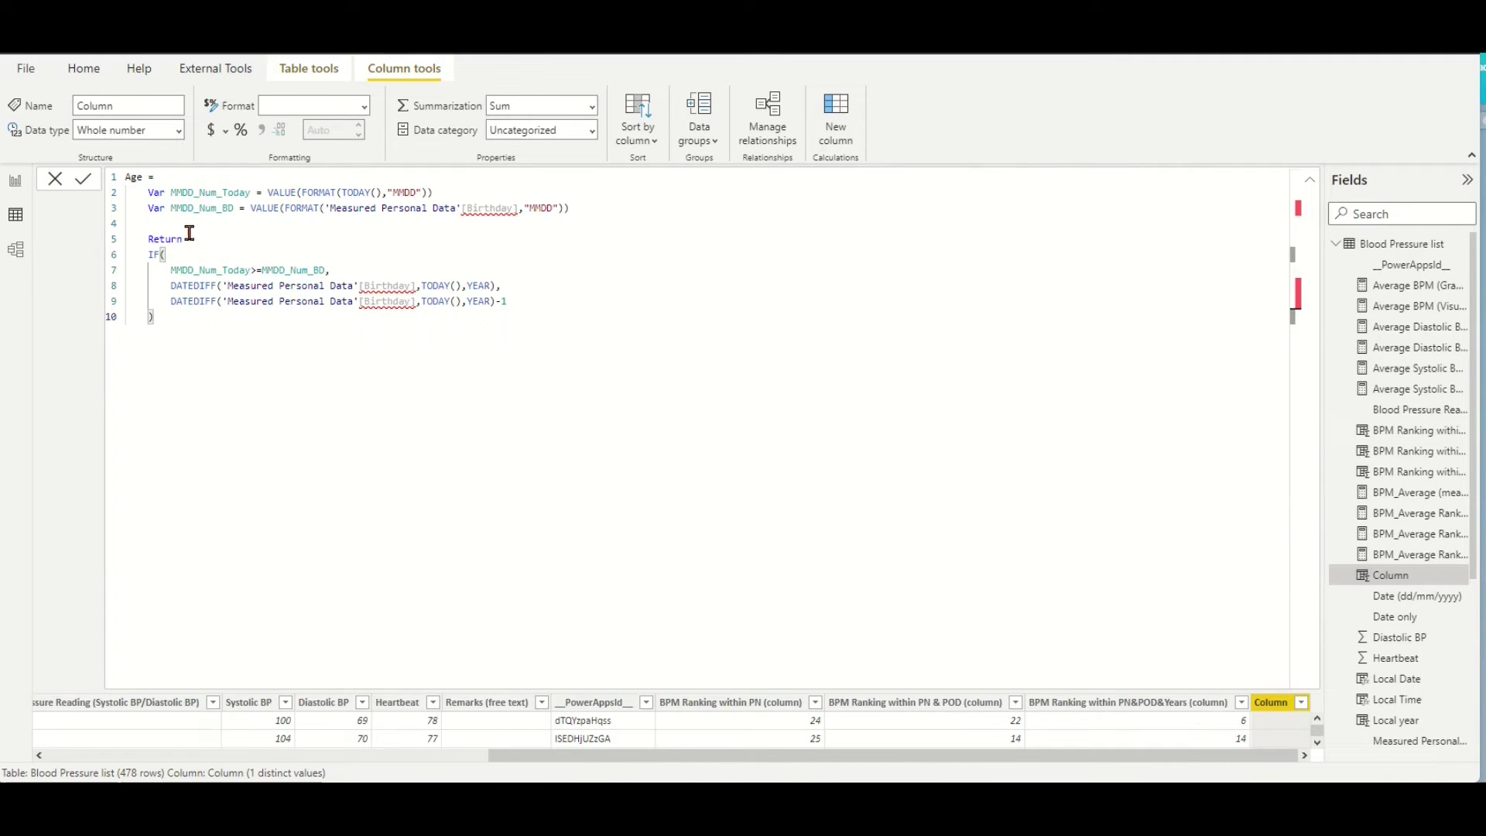
pyautogui.click(147, 177)
pyautogui.write('=')
pyautogui.write('t')
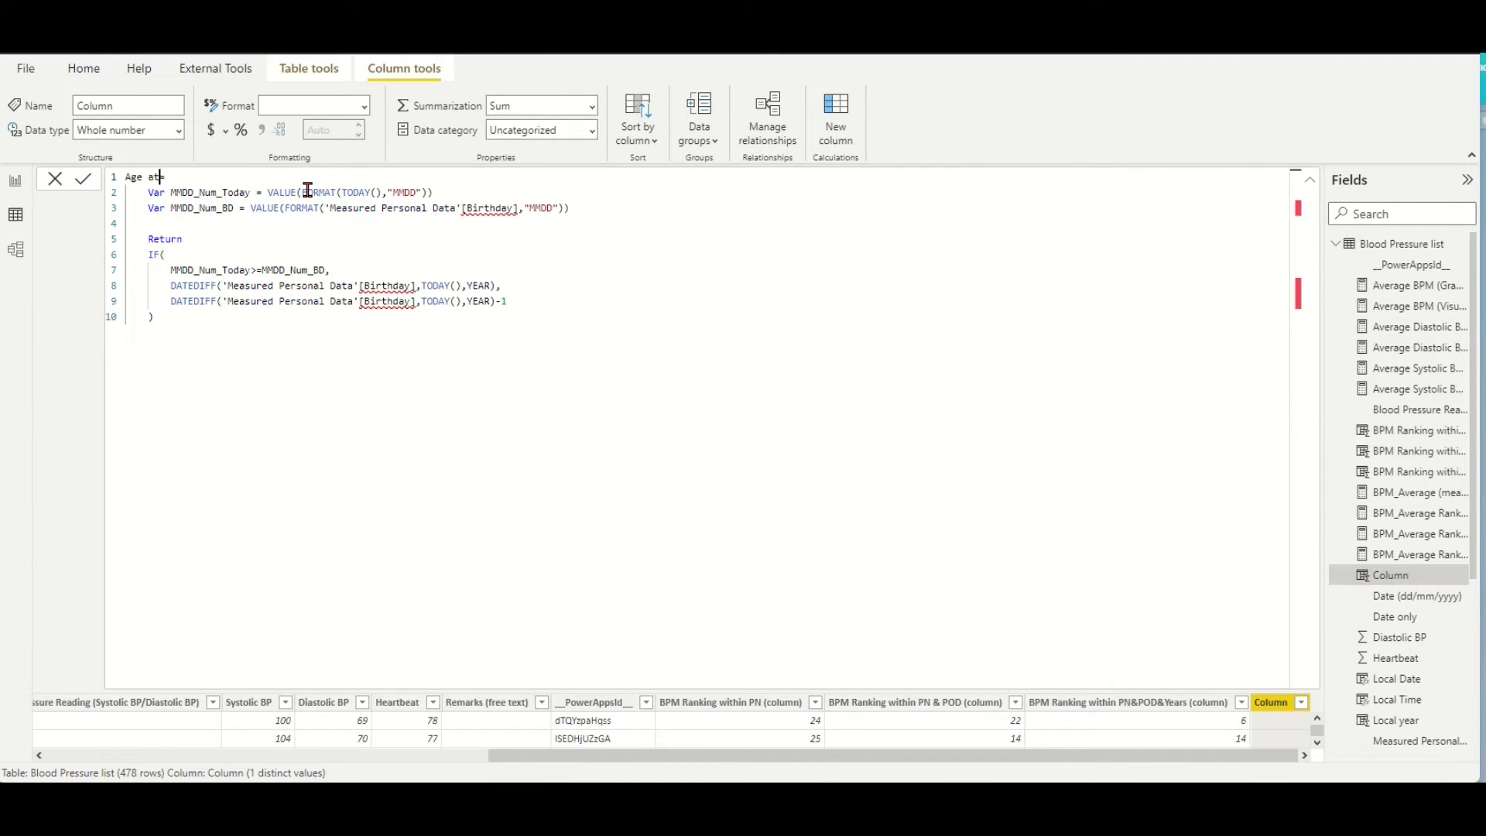
pyautogui.write(' recoring')
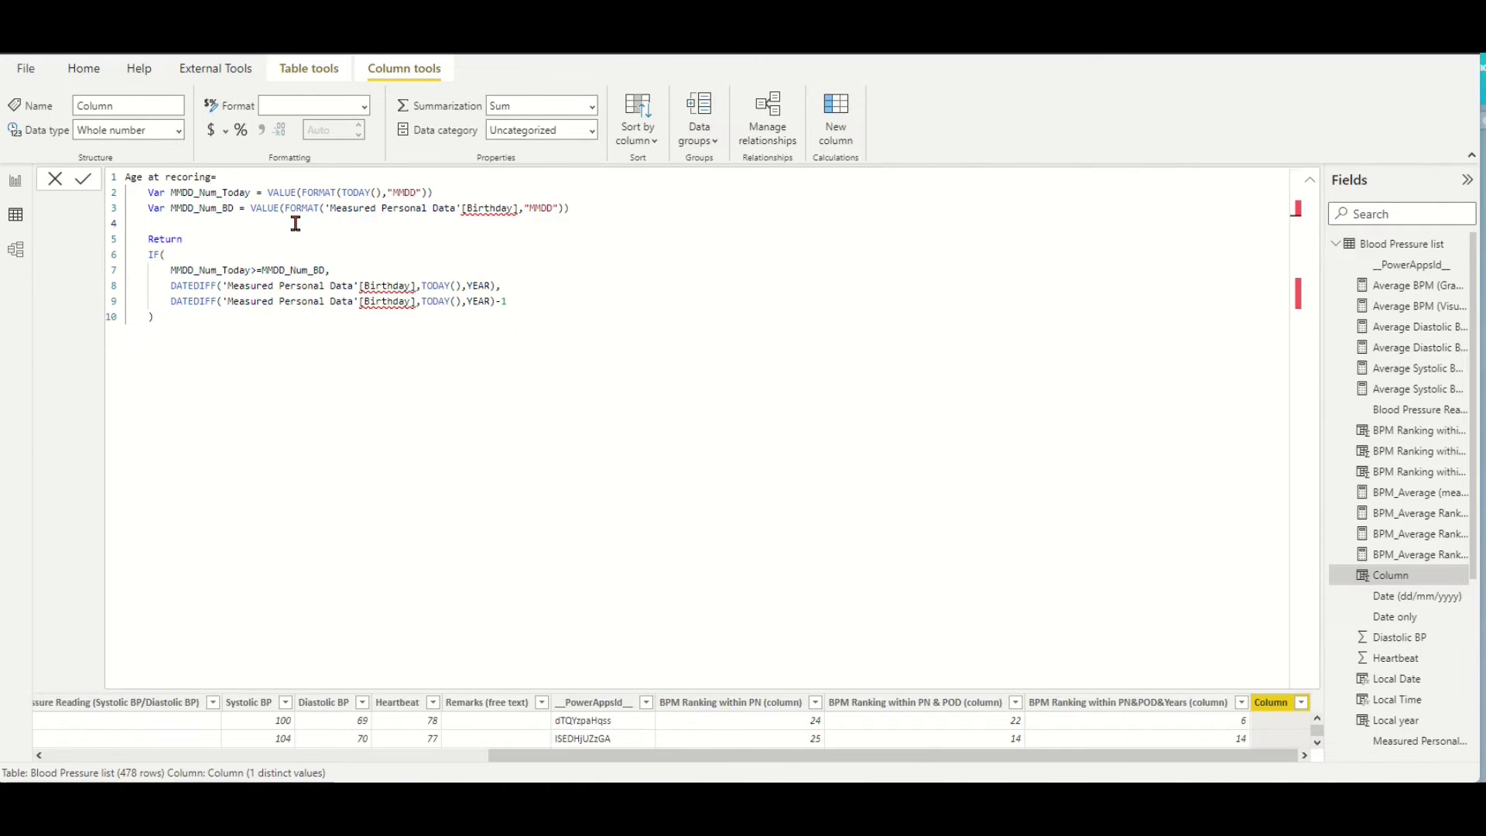
# Rename MMDD_Num_Today to MMDD_Num_record and start replacing TODAY() with the Local Date column
pyautogui.click(248, 193)
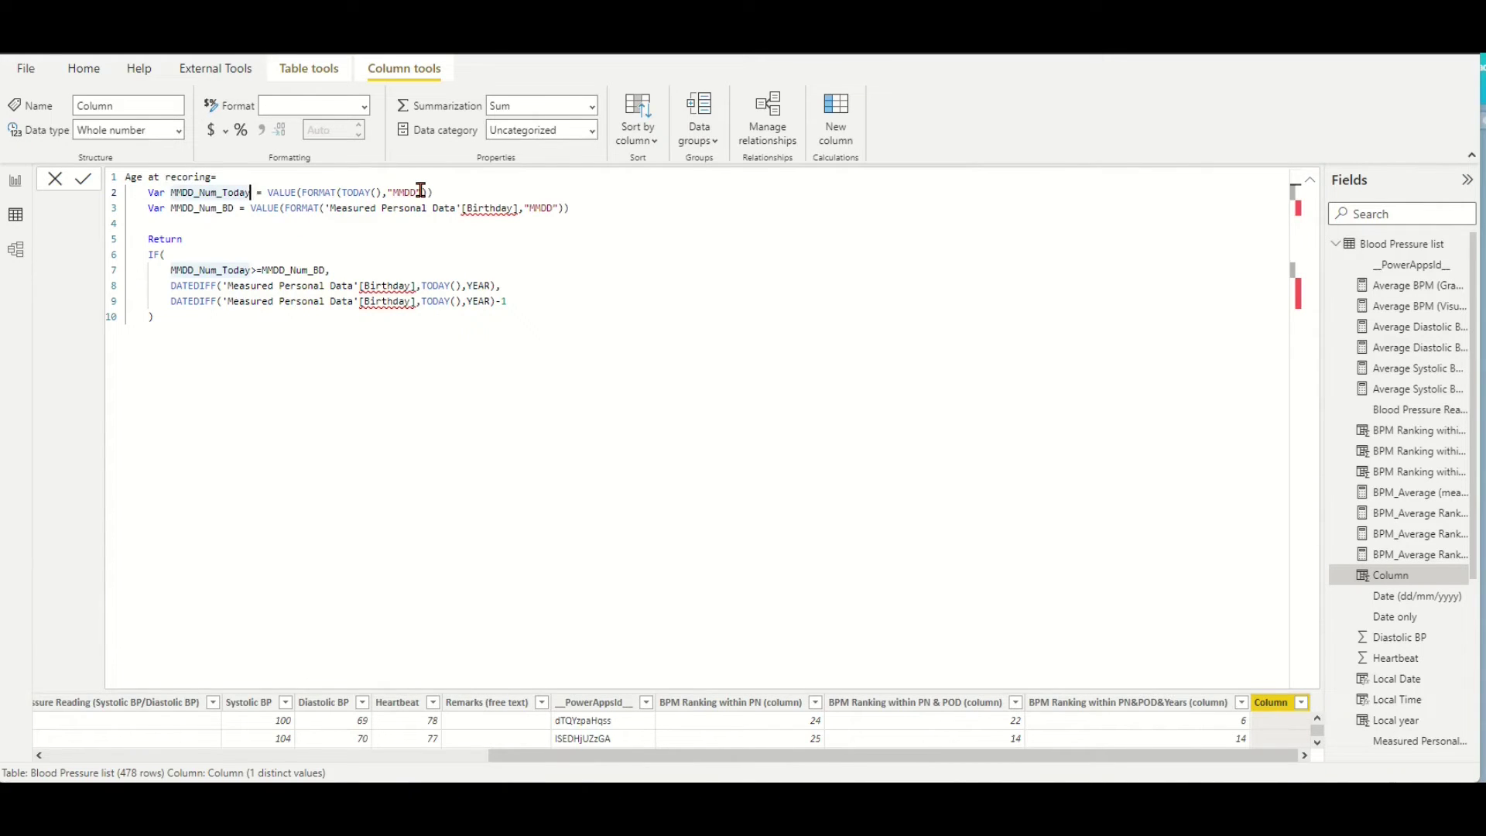
pyautogui.press('BackSpace')
pyautogui.press('BackSpace')
pyautogui.press('BackSpace')
pyautogui.press('BackSpace')
pyautogui.press('BackSpace')
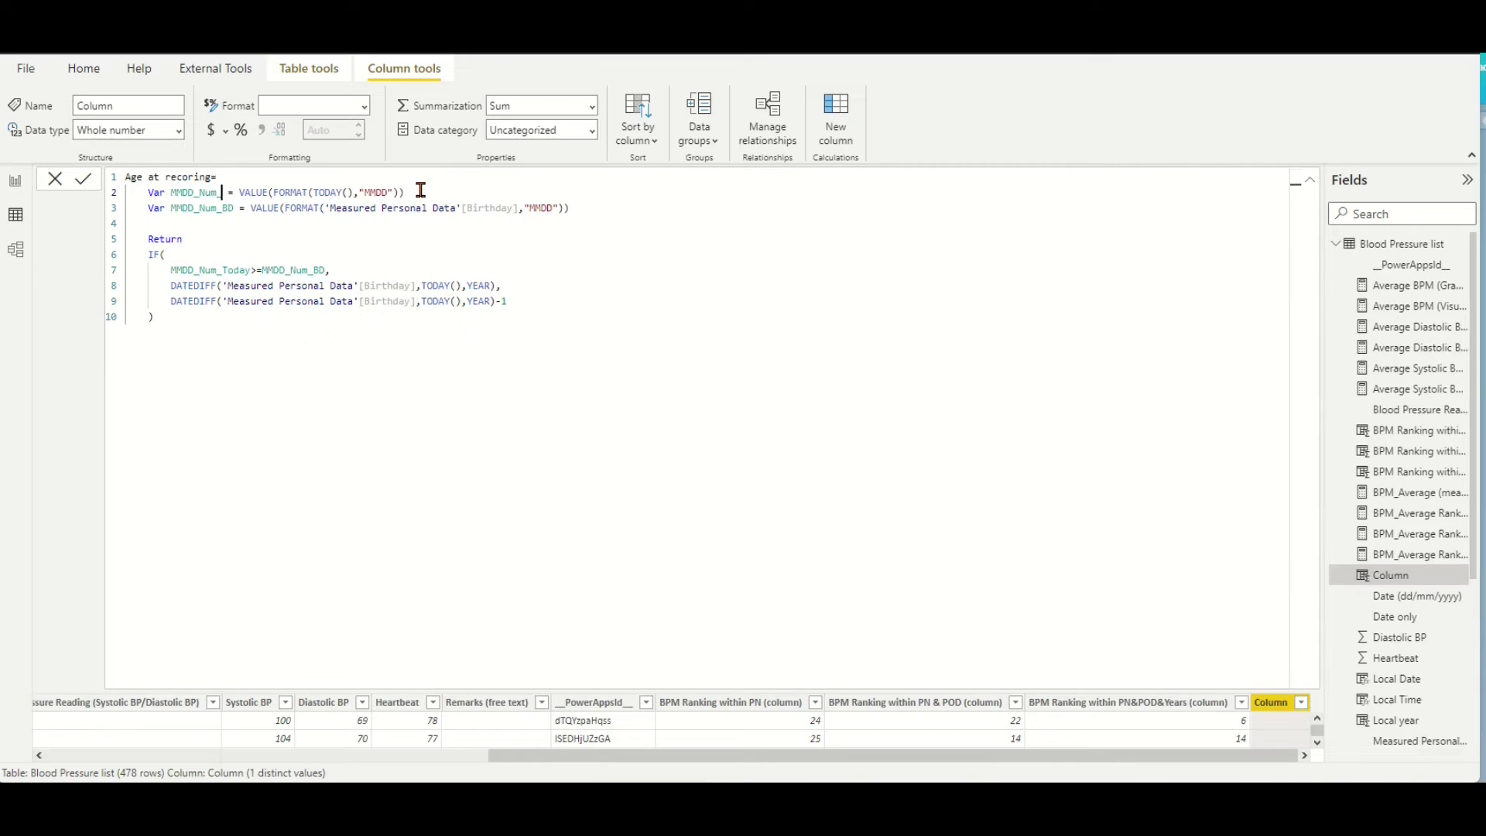
pyautogui.write('record')
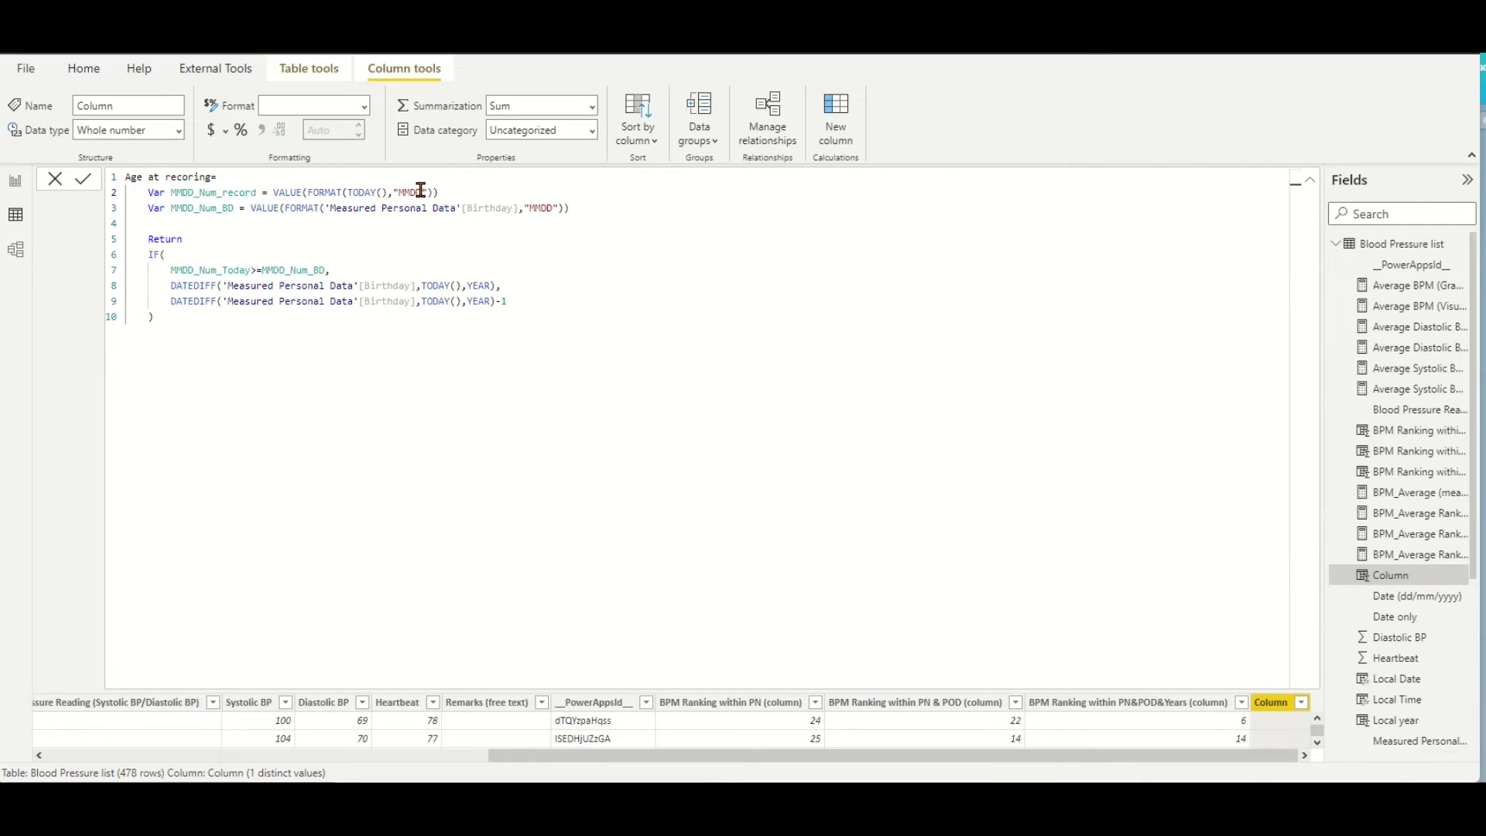
pyautogui.click(381, 192)
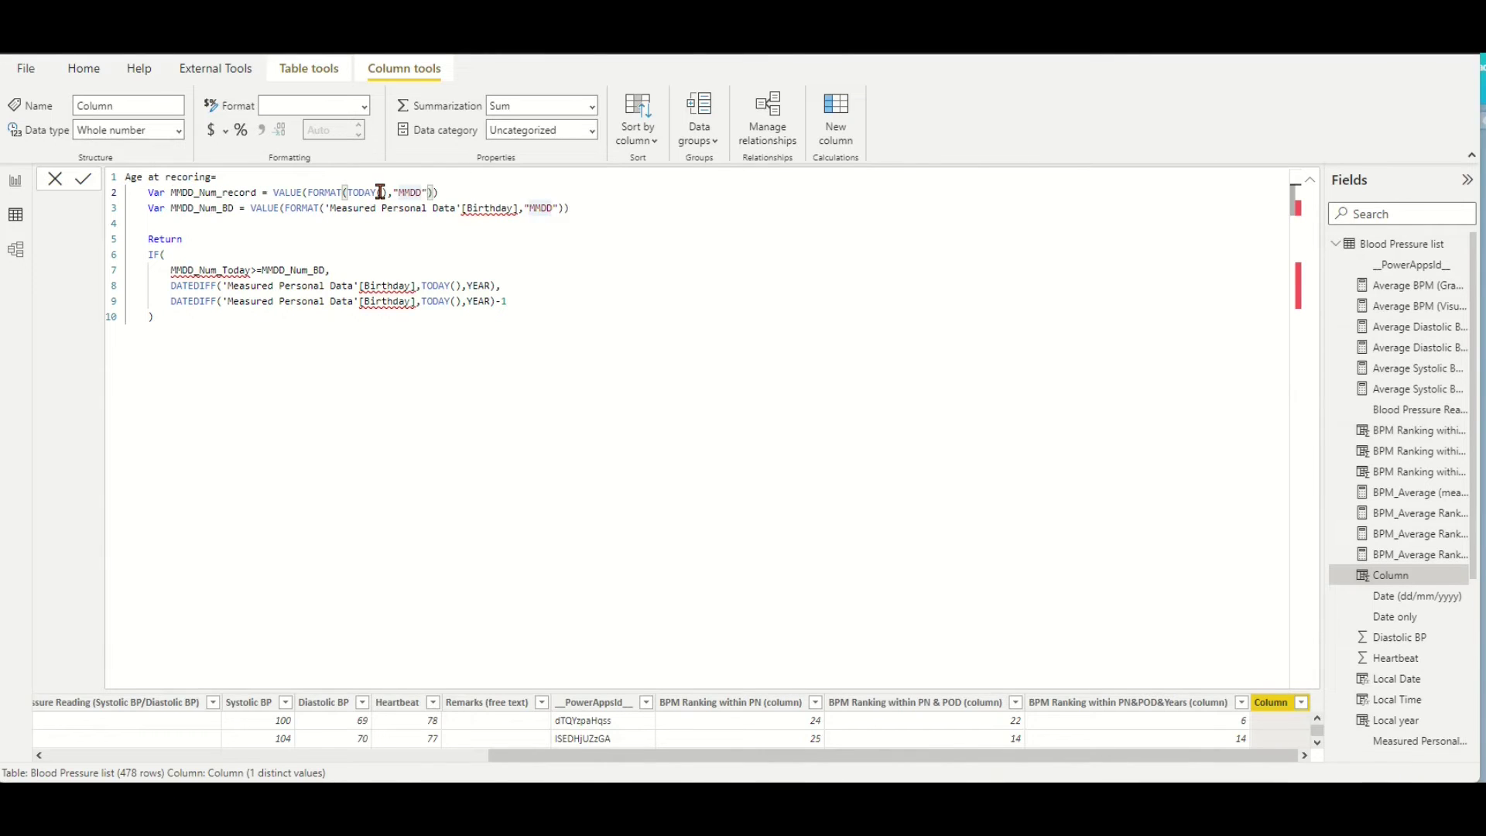
pyautogui.click(380, 192)
pyautogui.press('BackSpace')
pyautogui.press('BackSpace')
pyautogui.press('BackSpace')
pyautogui.press('BackSpace')
pyautogui.press('BackSpace')
pyautogui.press('BackSpace')
pyautogui.press('BackSpace')
pyautogui.press('BackSpace')
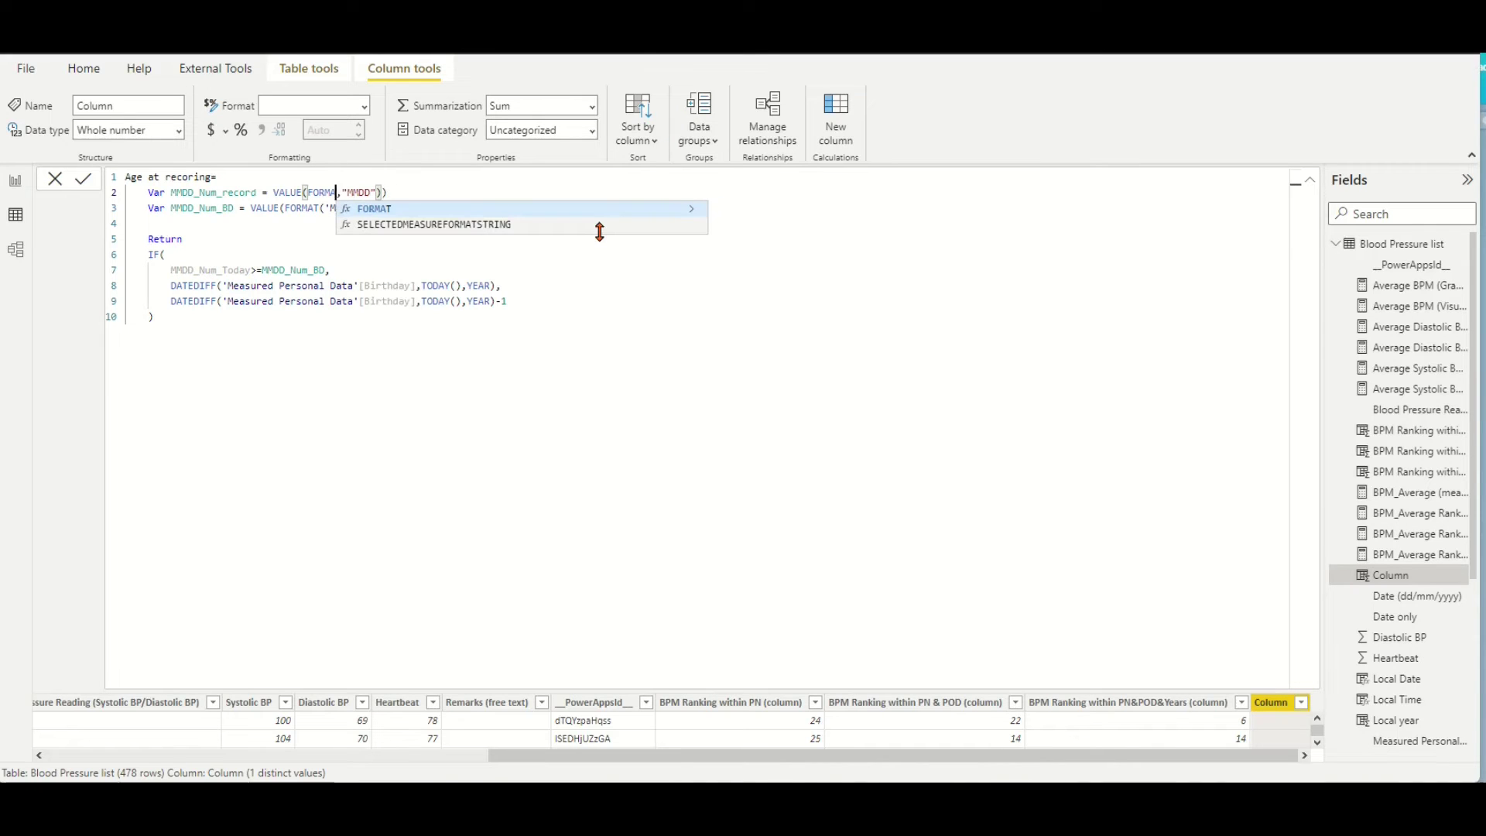
pyautogui.write('t')
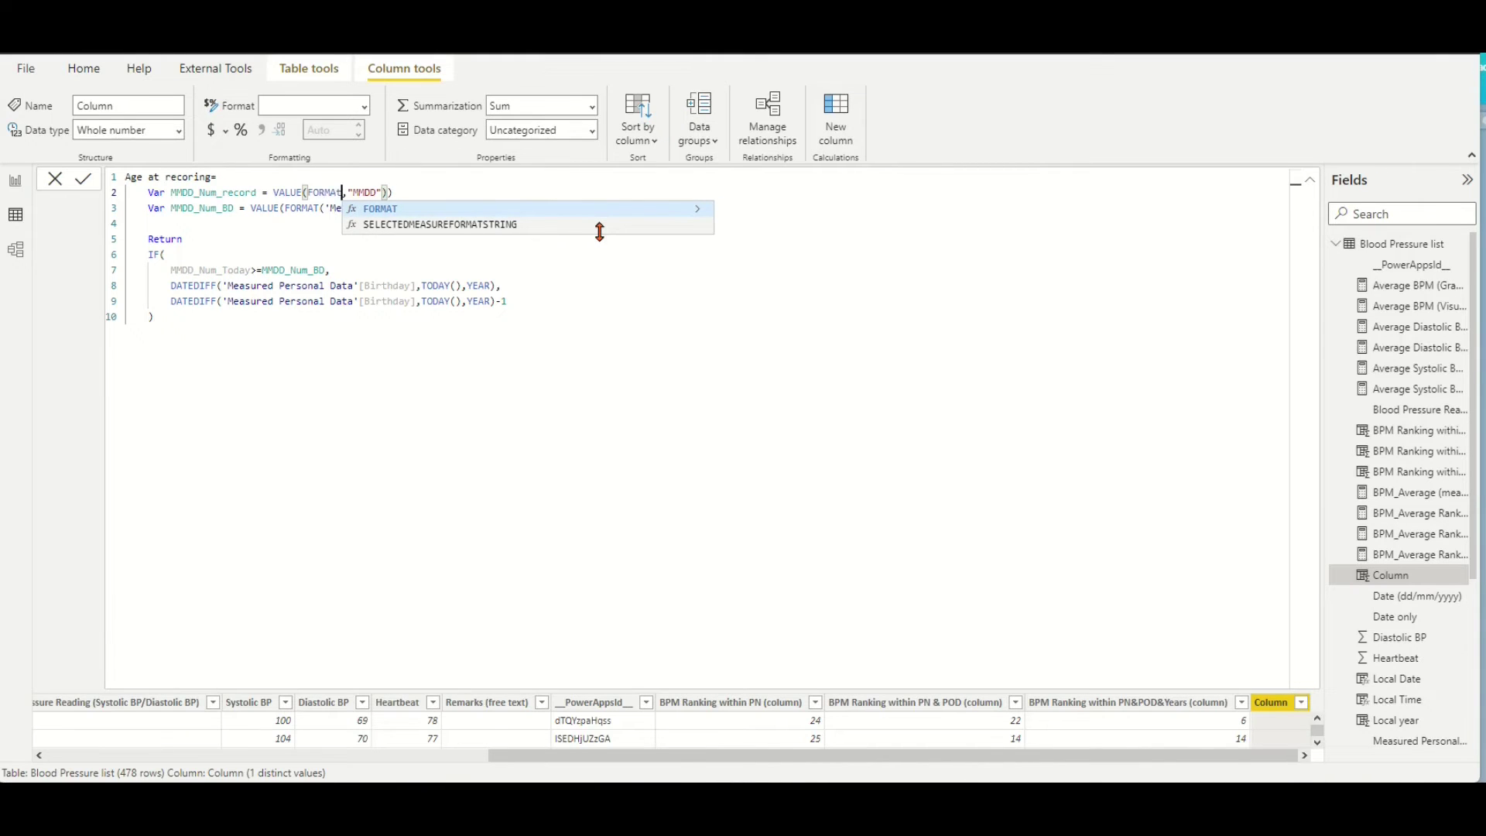
pyautogui.press('Tab')
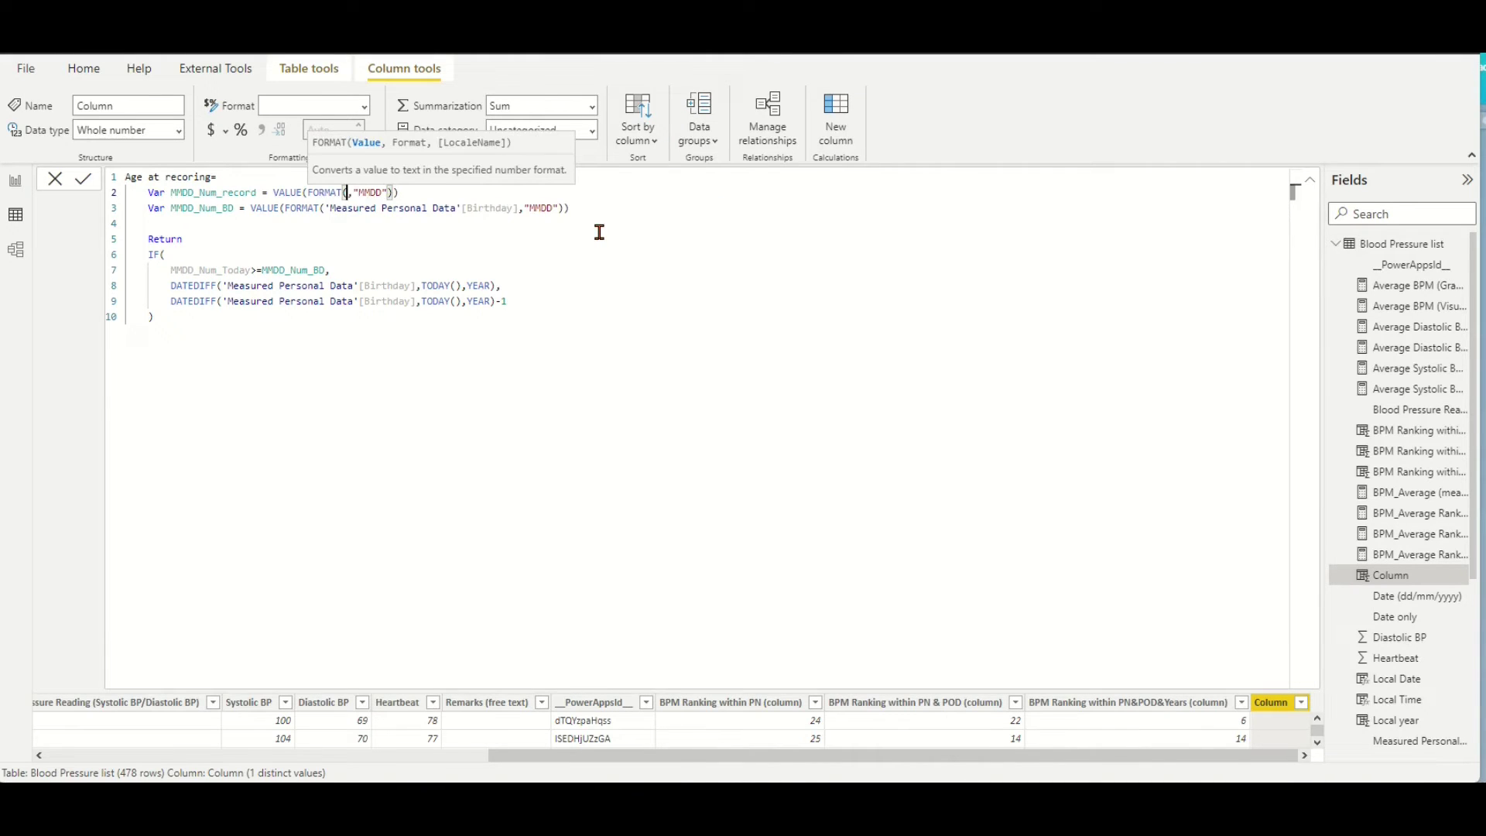
pyautogui.write("'")
pyautogui.scroll(-5, 597, 243)
# Add Var _BD = LOOKUPVALUE(Birthday, Personal Name, [Measured Personal Name]) below MMDD_Num_record
pyautogui.click(550, 340)
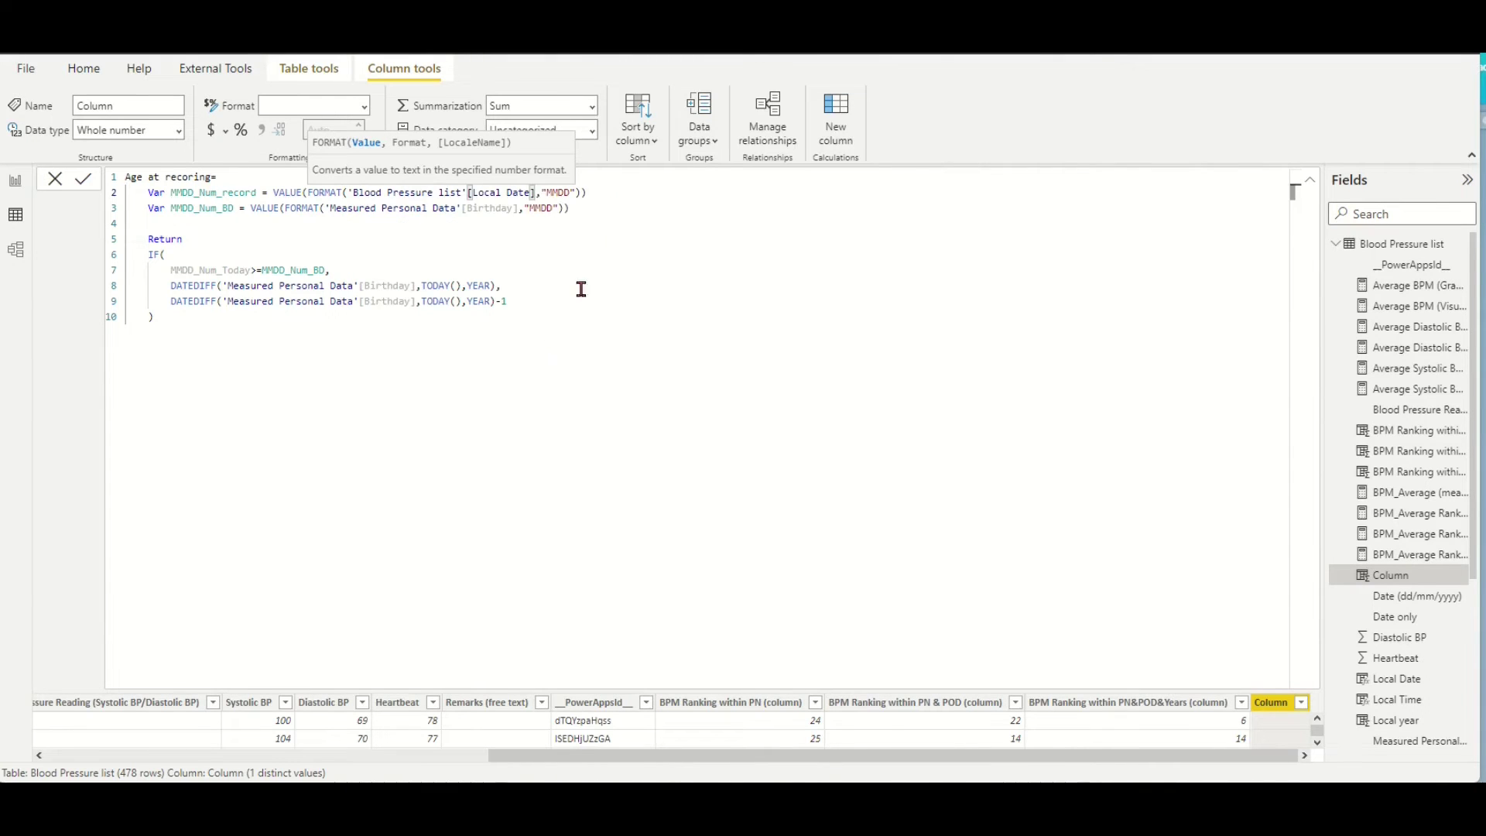
pyautogui.click(614, 193)
pyautogui.hotkey('shift', 'Return')
pyautogui.write('Var _BD = LOOKUPVALUE(')
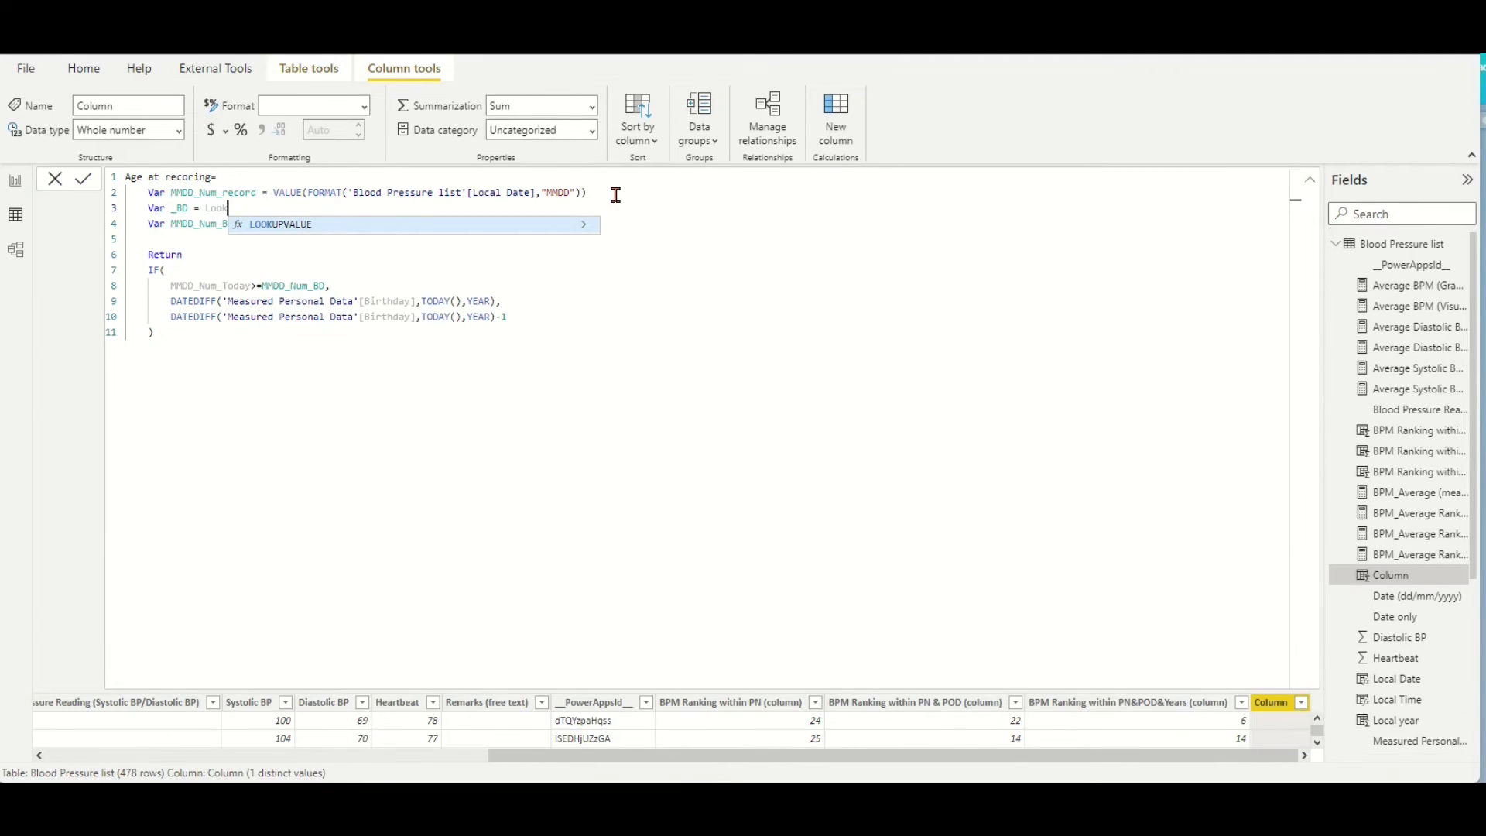
pyautogui.write("'")
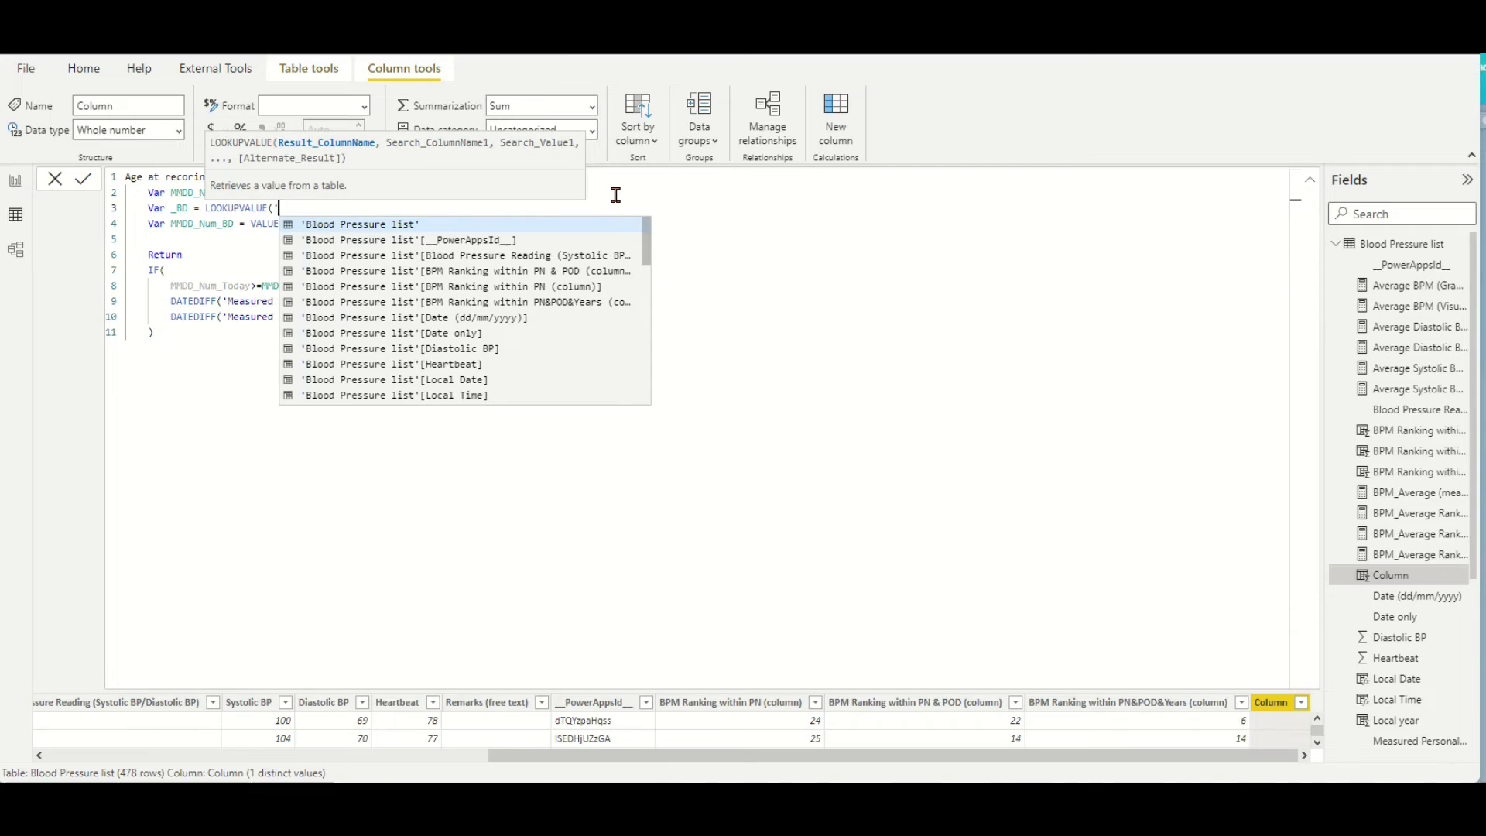
pyautogui.write('M')
pyautogui.click(527, 256)
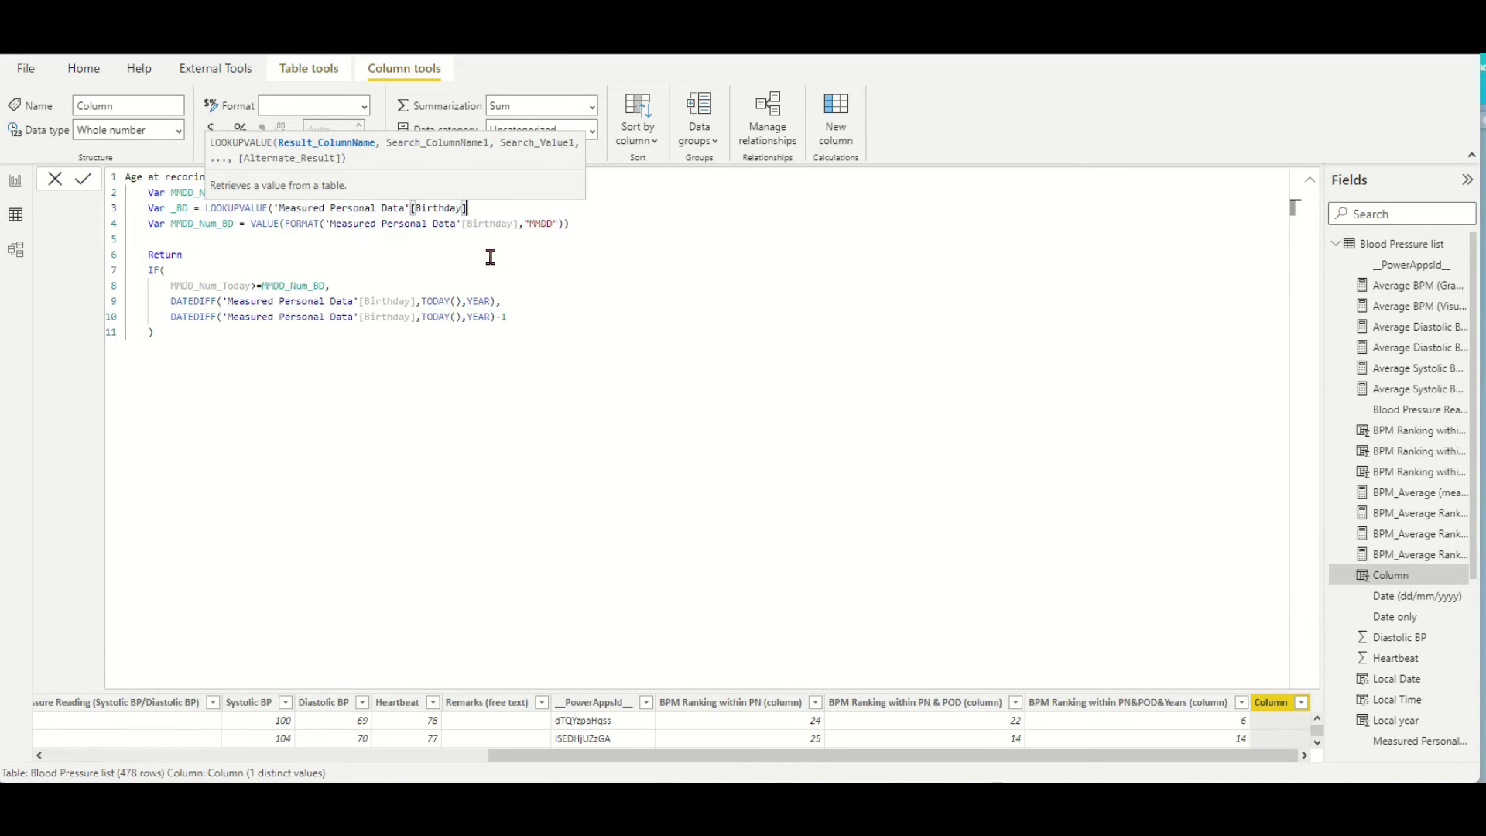
pyautogui.write(',')
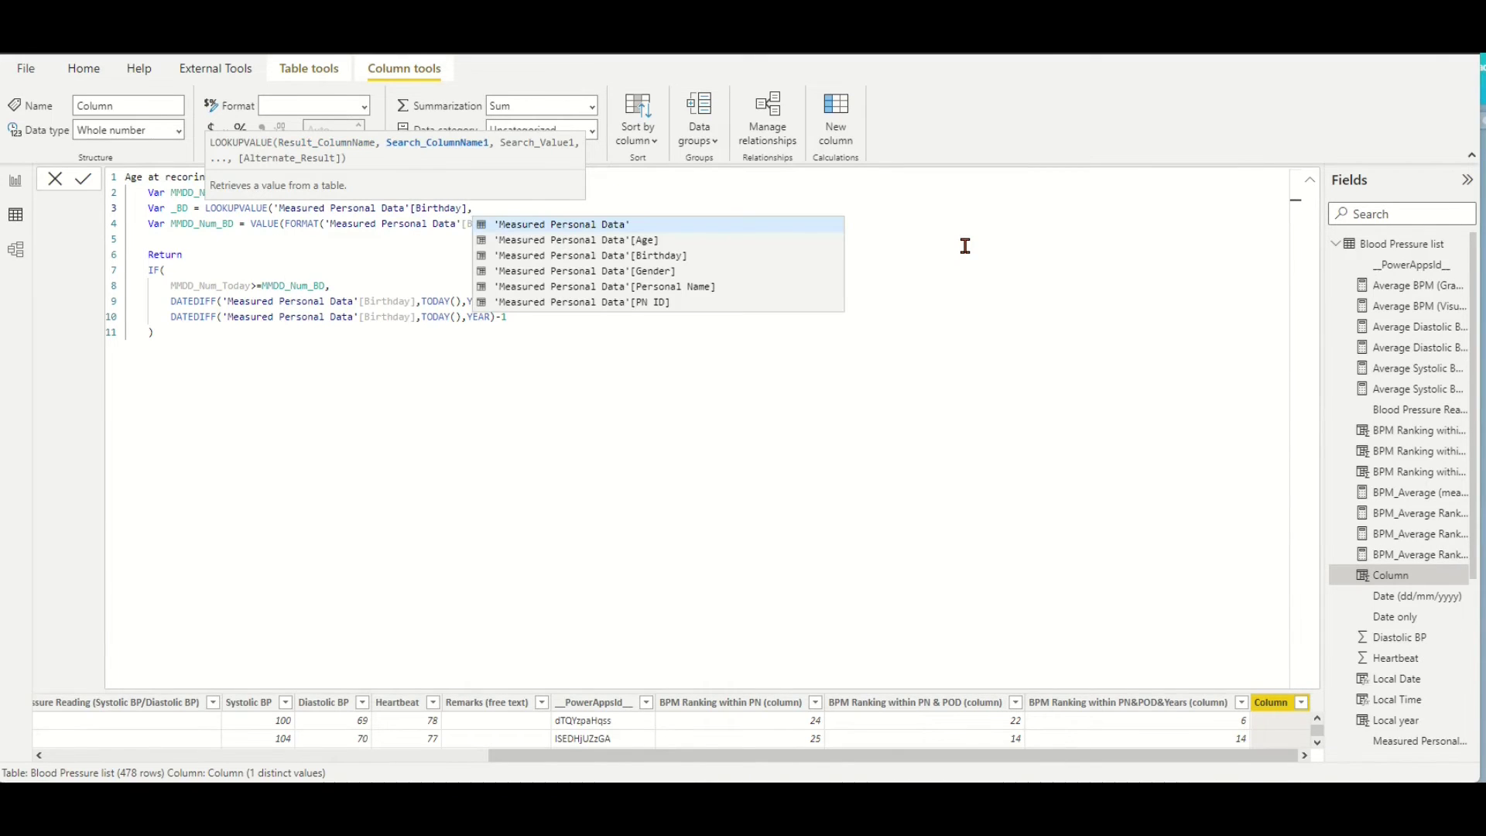
pyautogui.click(684, 287)
pyautogui.write(',[')
pyautogui.scroll(-3, 1017, 289)
pyautogui.scroll(-3, 1017, 289)
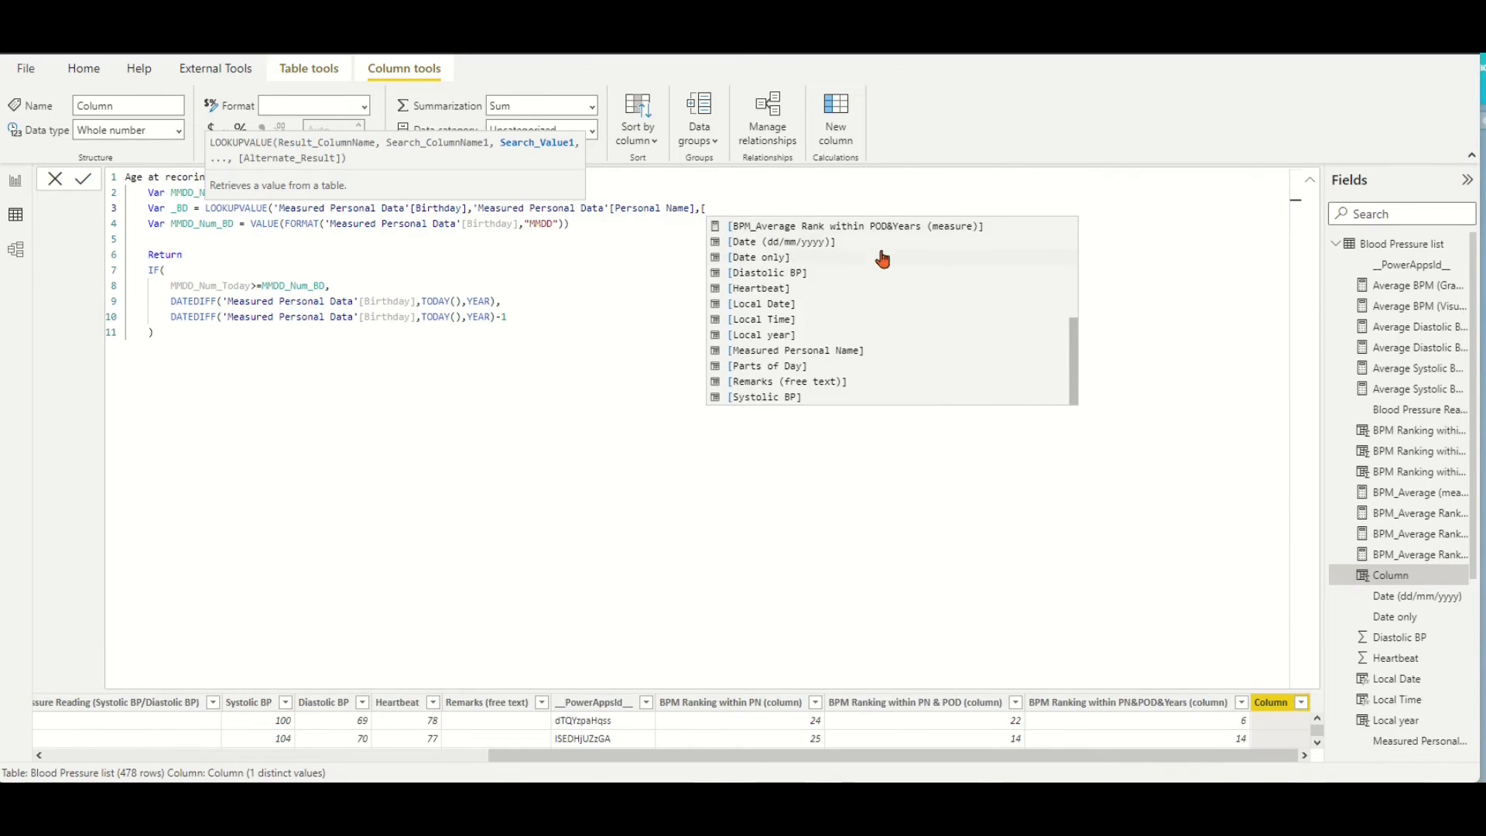
pyautogui.click(851, 357)
pyautogui.write(')')
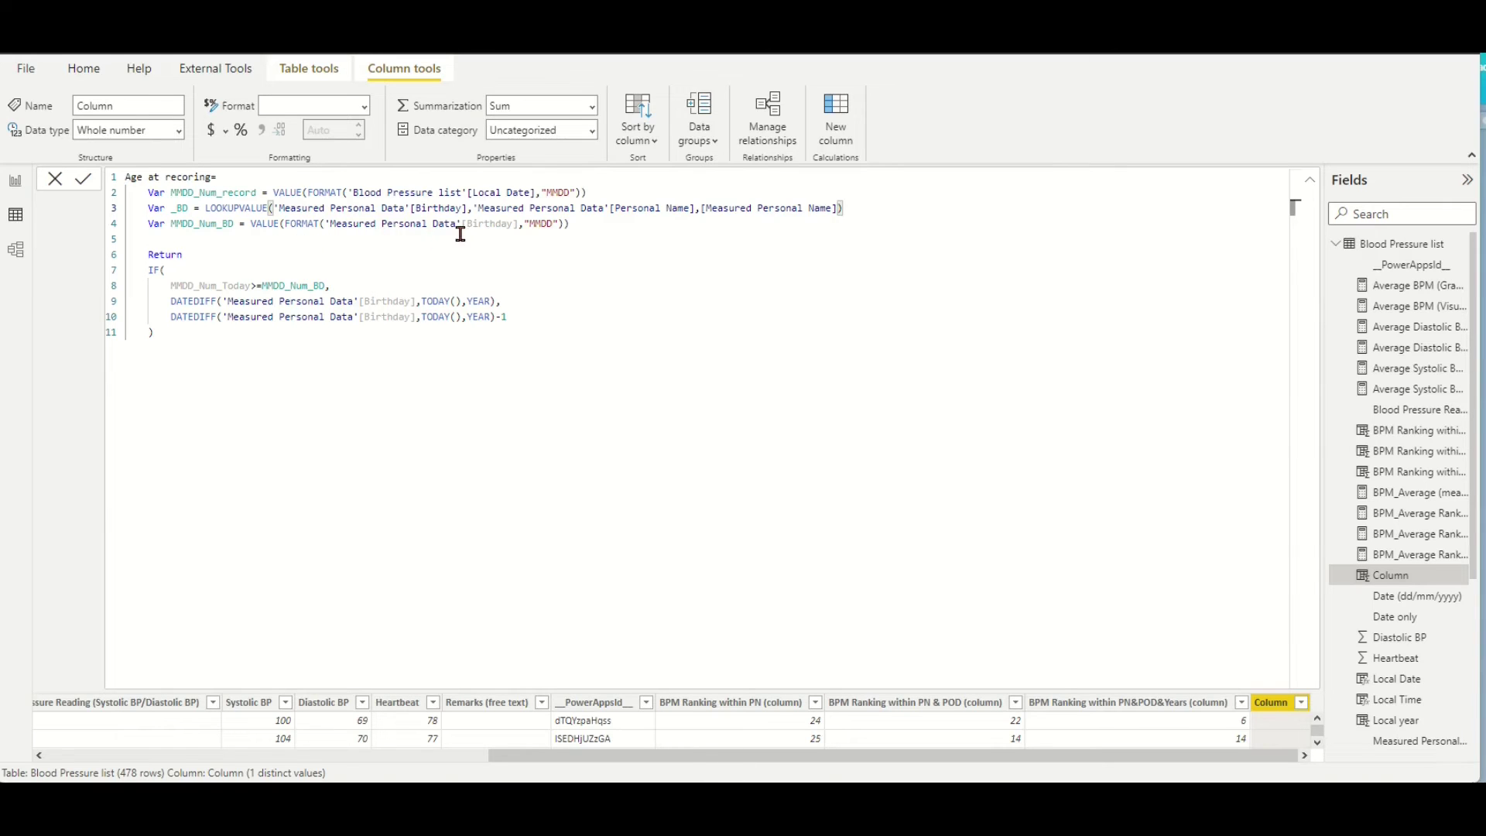
# Replace the Birthday reference in MMDD_Num_BD's FORMAT with _BD
pyautogui.click(518, 224)
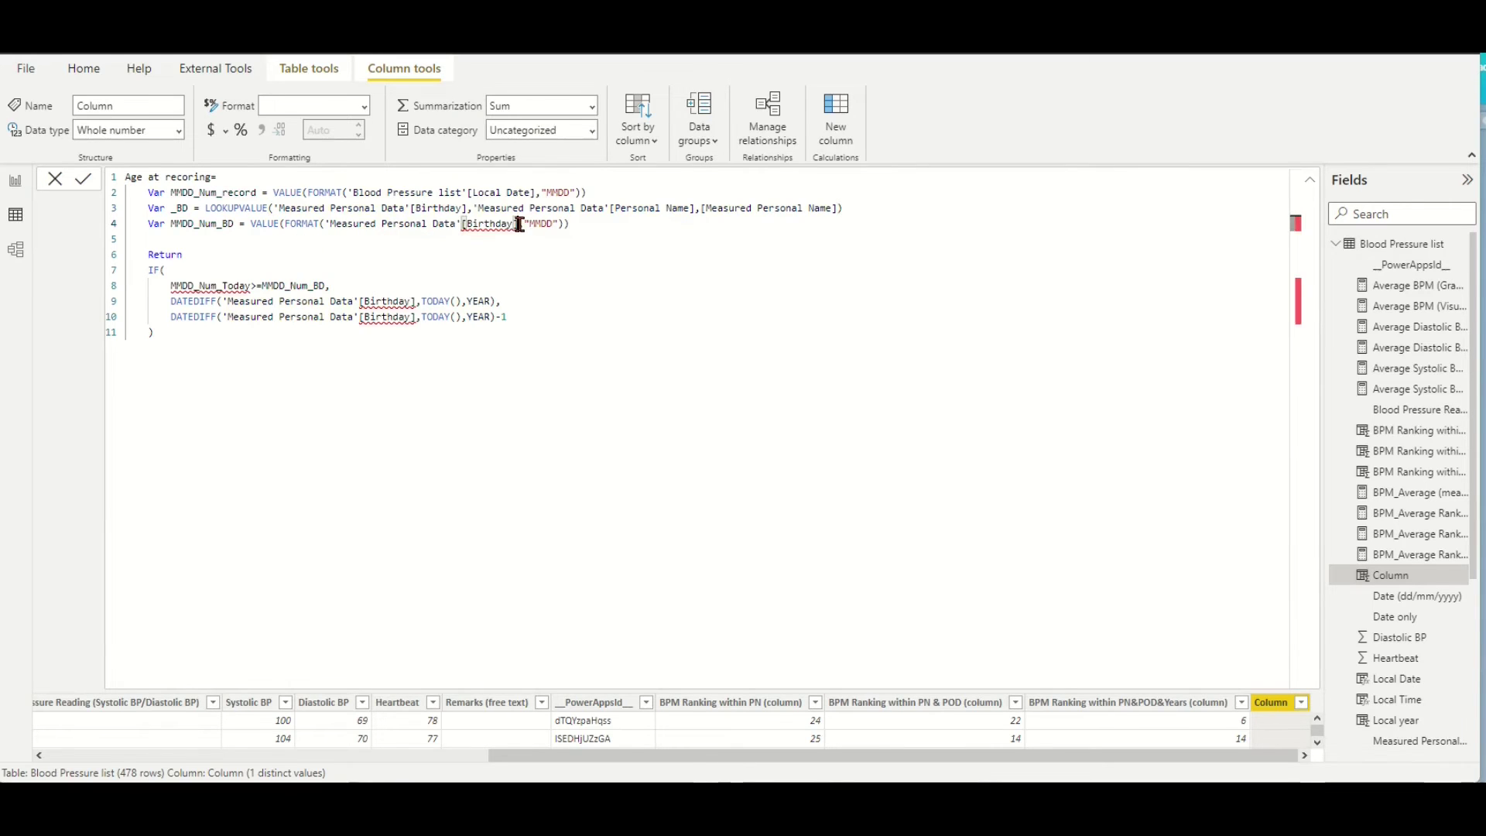
pyautogui.press('BackSpace')
pyautogui.press('BackSpace')
pyautogui.press('BackSpace')
pyautogui.press('BackSpace')
pyautogui.press('BackSpace')
pyautogui.press('BackSpace')
pyautogui.press('BackSpace')
pyautogui.press('BackSpace')
pyautogui.press('BackSpace')
pyautogui.press('BackSpace')
pyautogui.press('BackSpace')
pyautogui.press('BackSpace')
pyautogui.press('BackSpace')
pyautogui.press('BackSpace')
pyautogui.press('BackSpace')
pyautogui.press('BackSpace')
pyautogui.press('BackSpace')
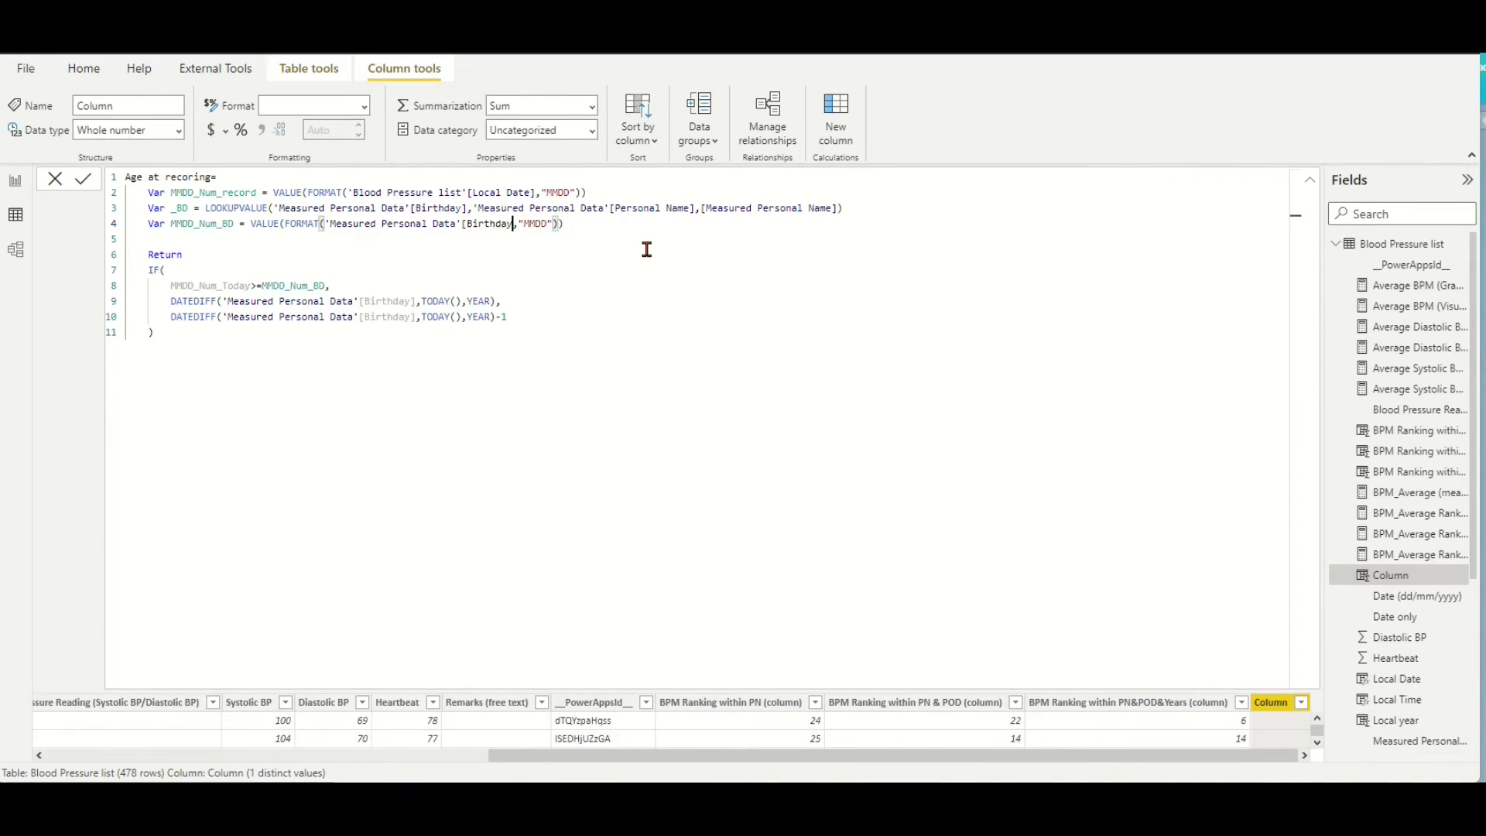
pyautogui.press('BackSpace')
pyautogui.press('BackSpace')
pyautogui.press('BackSpace')
pyautogui.press('BackSpace')
pyautogui.press('BackSpace')
pyautogui.press('BackSpace')
pyautogui.press('BackSpace')
pyautogui.press('BackSpace')
pyautogui.press('BackSpace')
pyautogui.press('BackSpace')
pyautogui.press('BackSpace')
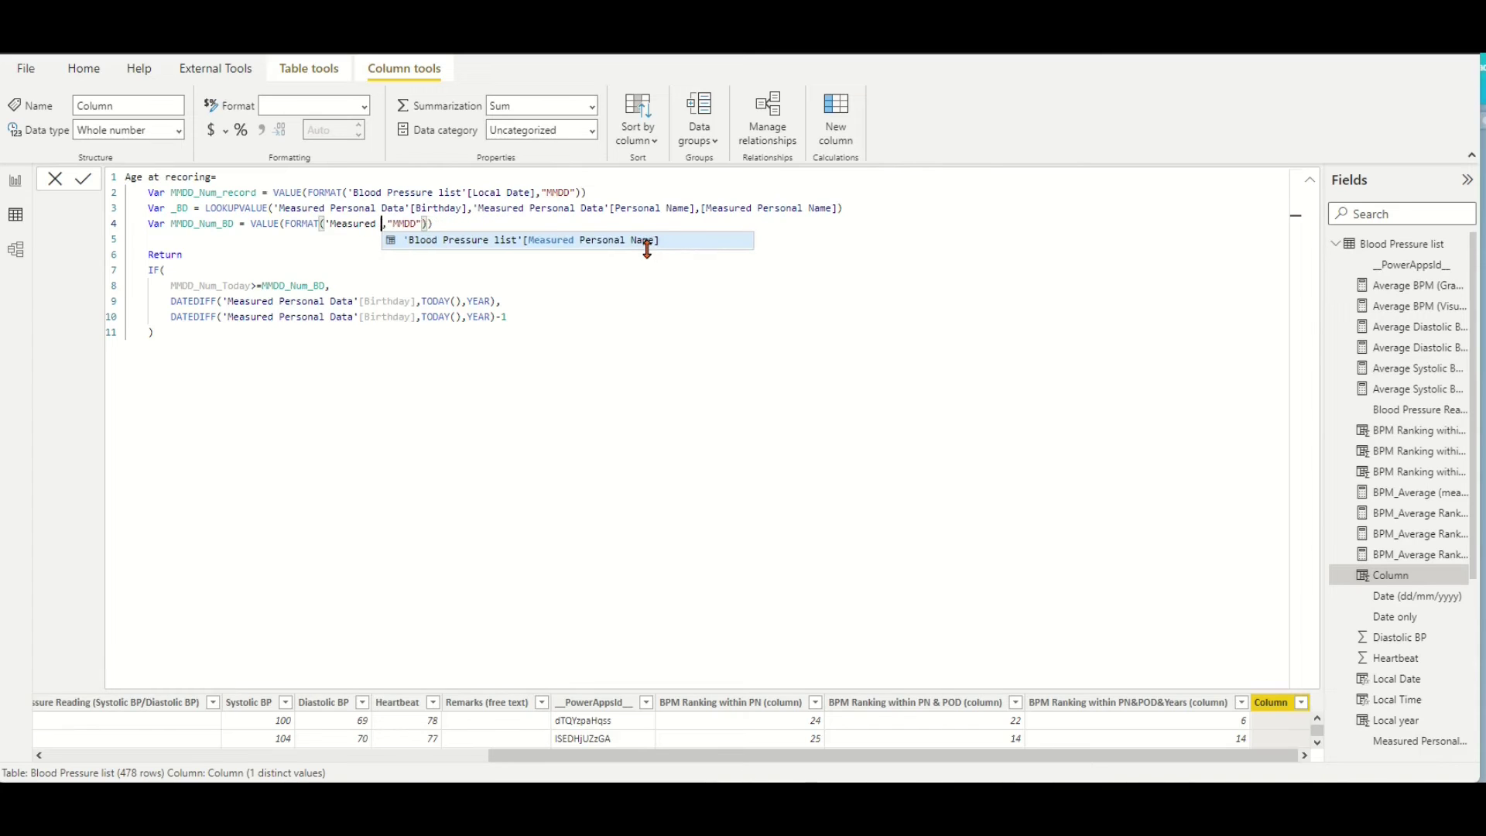
pyautogui.press('BackSpace')
pyautogui.press('BackSpace')
pyautogui.press('BackSpace')
pyautogui.press('BackSpace')
pyautogui.press('BackSpace')
pyautogui.press('BackSpace')
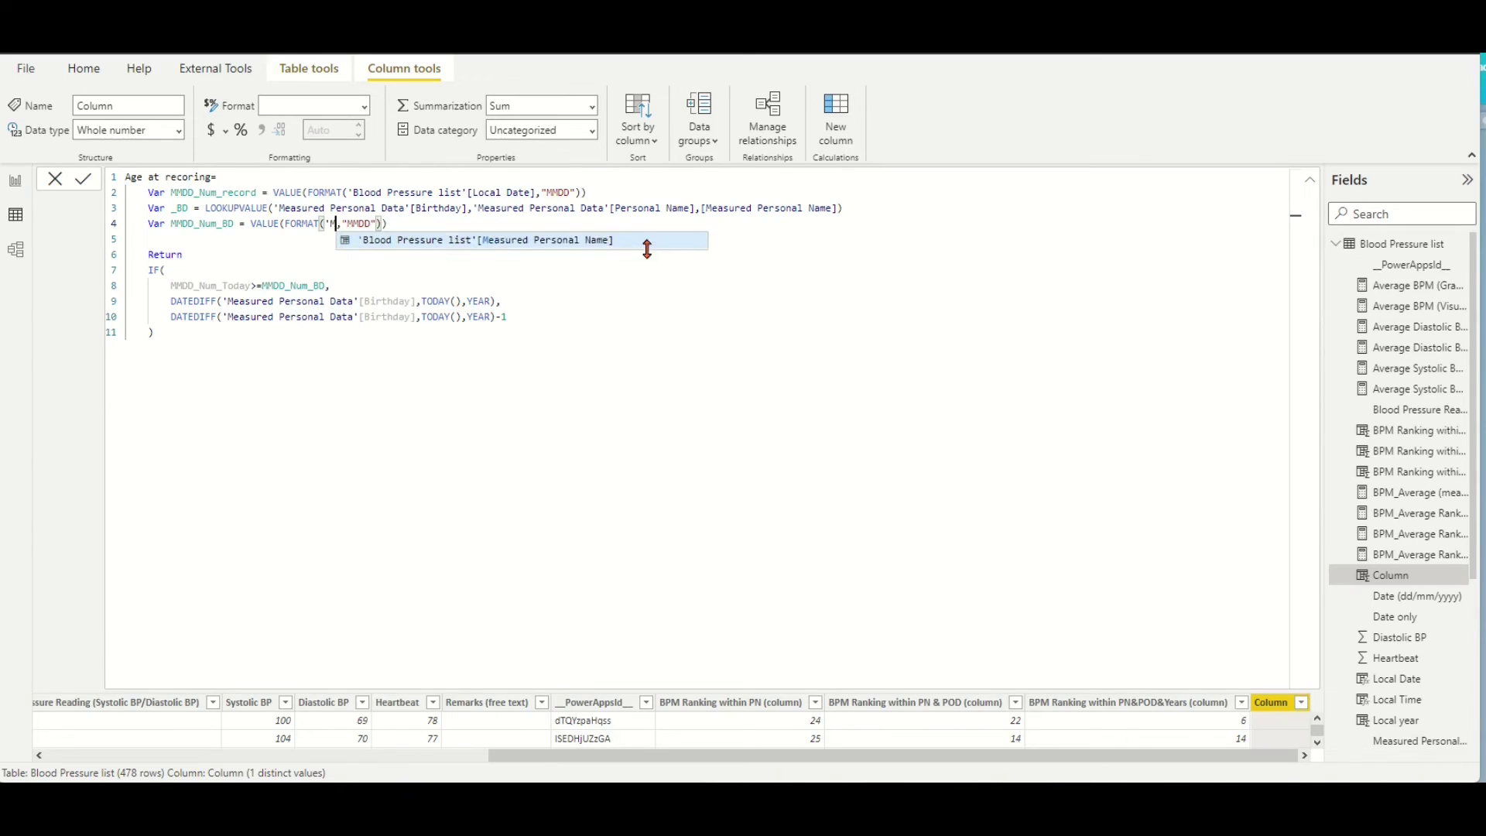
pyautogui.press('Escape')
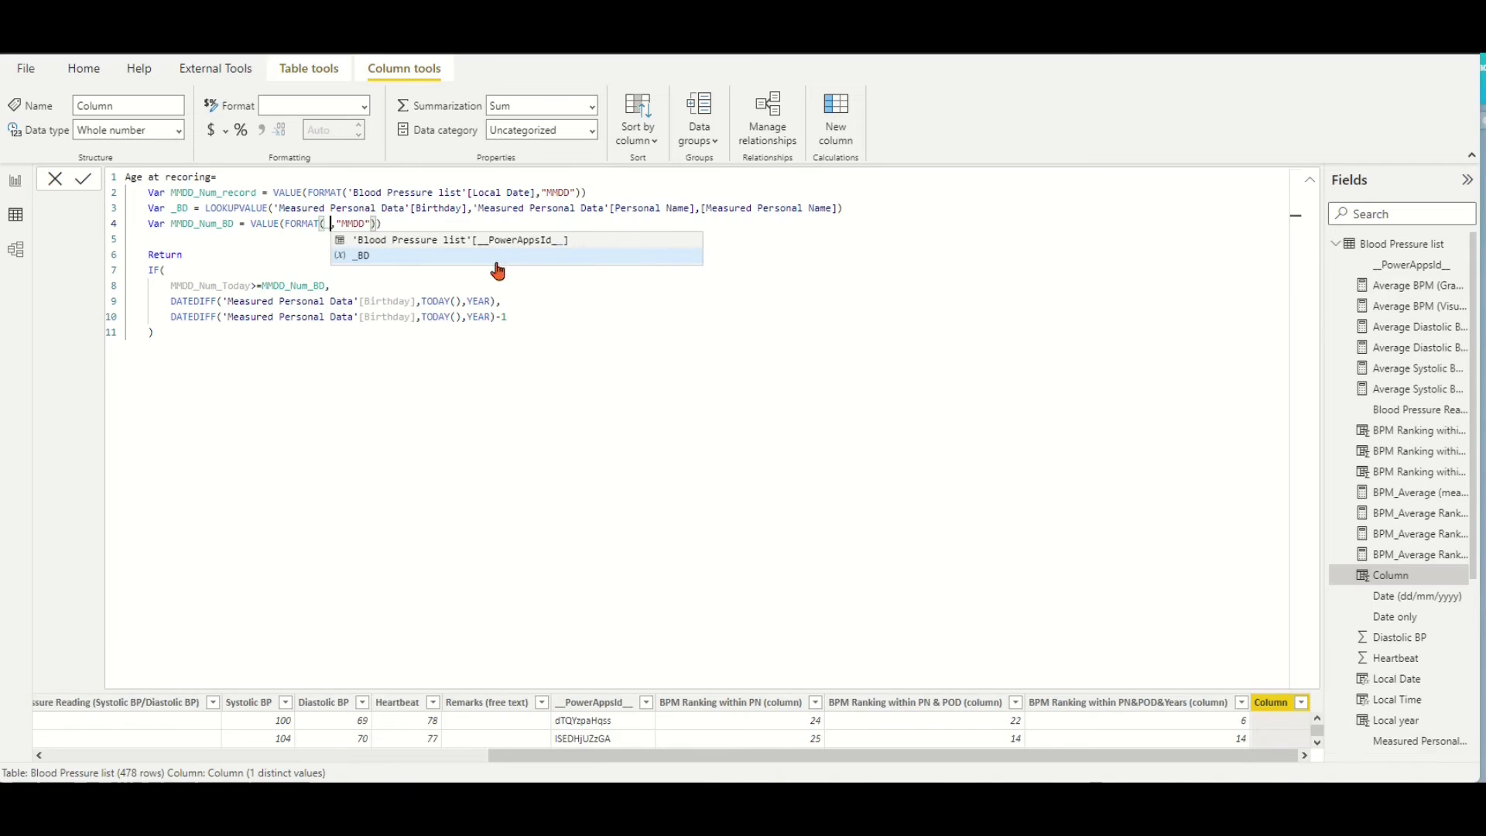
pyautogui.write('_BD')
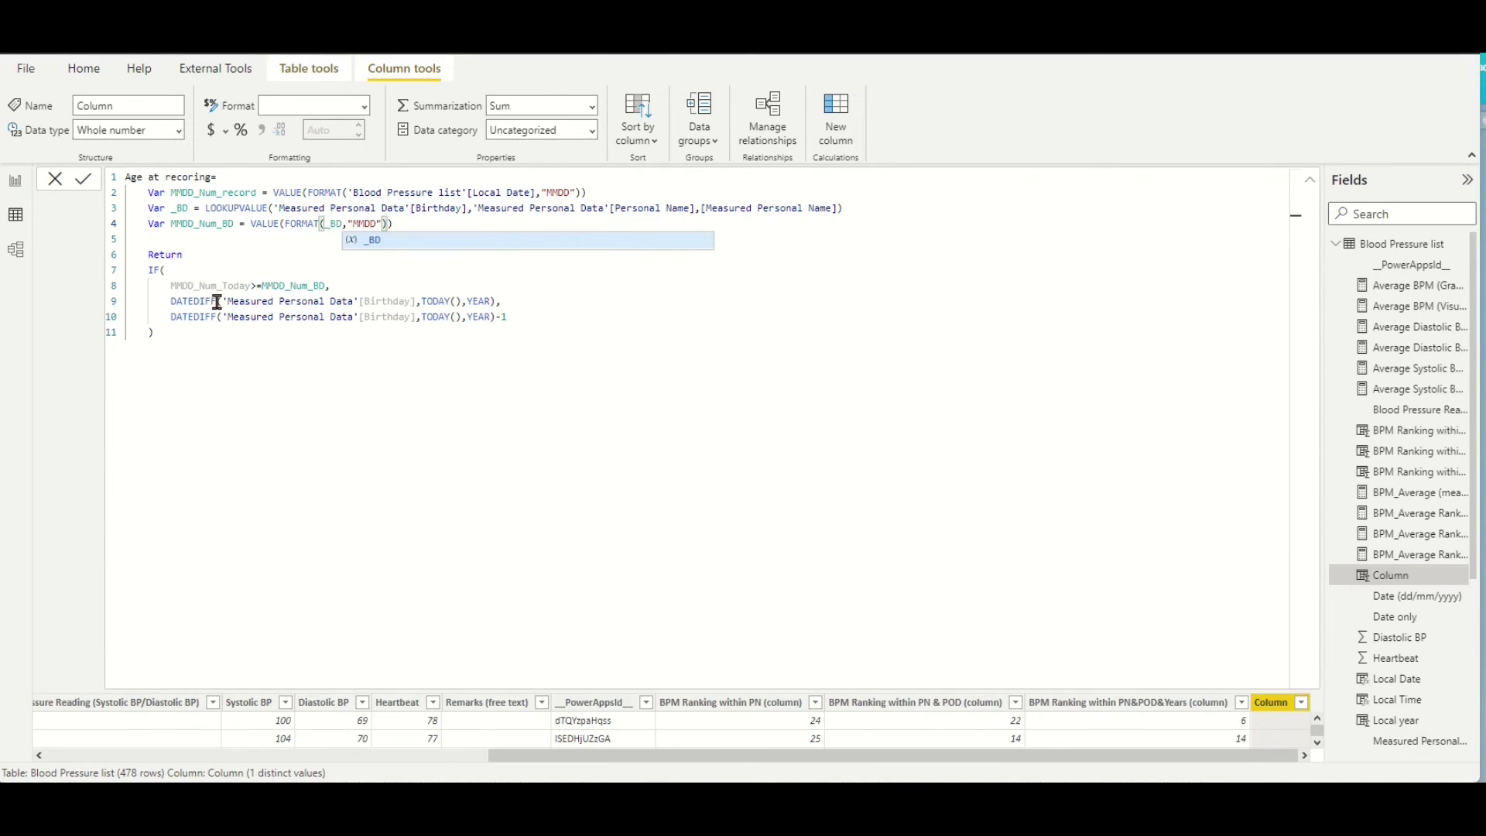
# Change the IF condition to compare MMDD_Num_record against MMDD_Num_BD
pyautogui.click(256, 285)
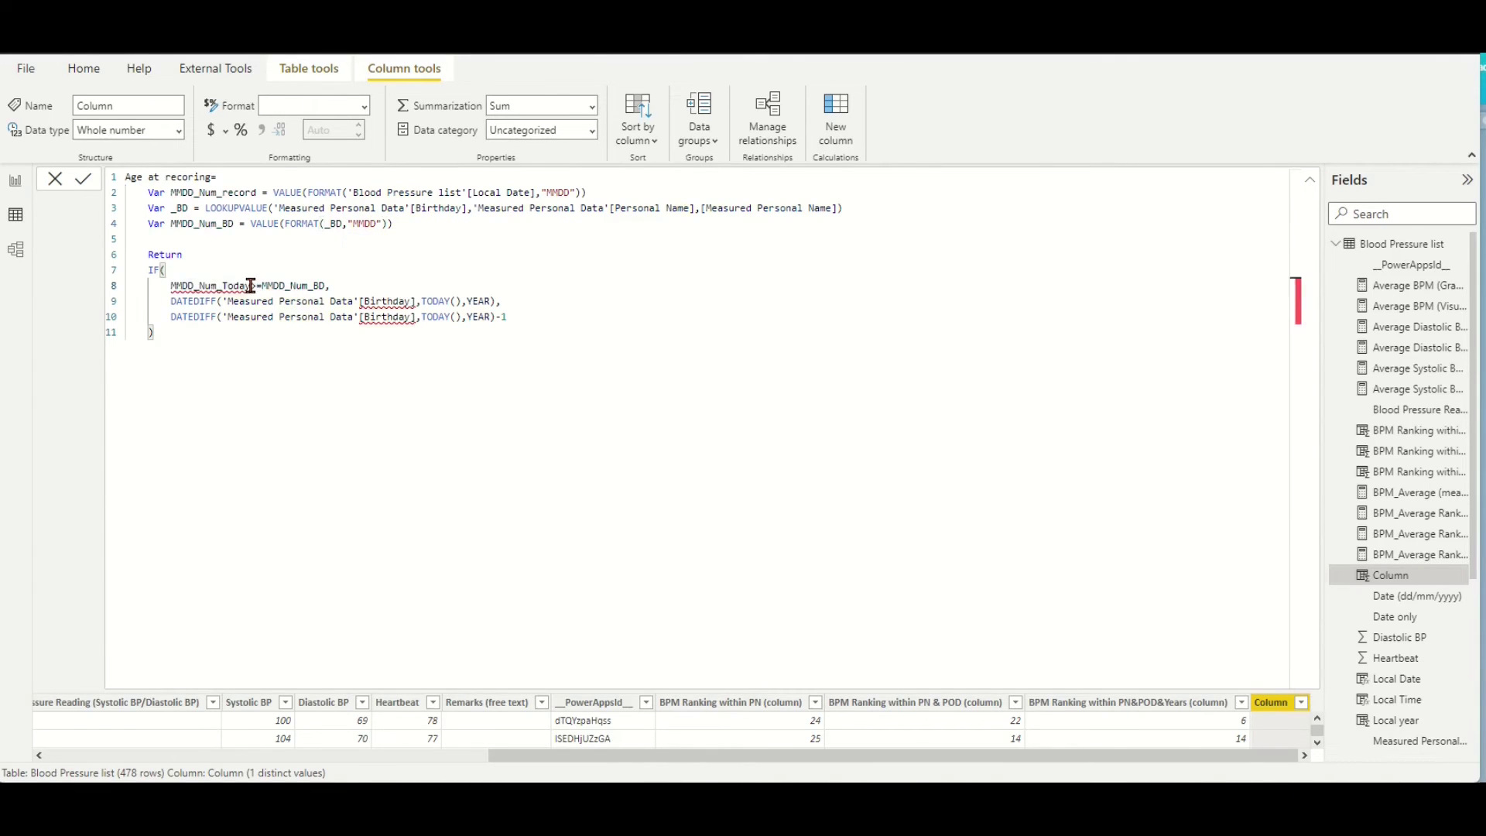
pyautogui.press('BackSpace')
pyautogui.press('BackSpace')
pyautogui.press('BackSpace')
pyautogui.press('BackSpace')
pyautogui.press('BackSpace')
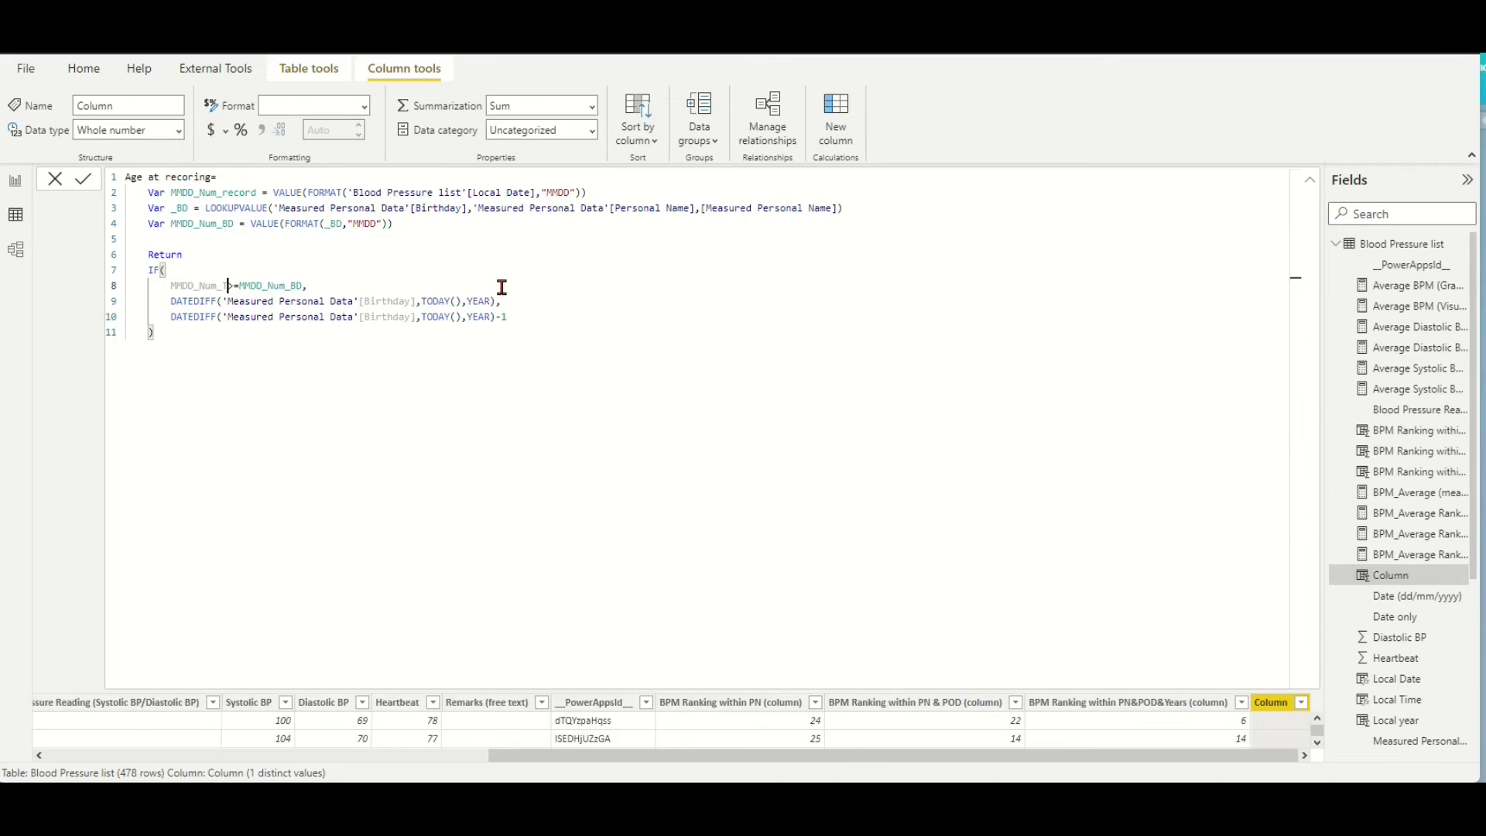
pyautogui.click(325, 318)
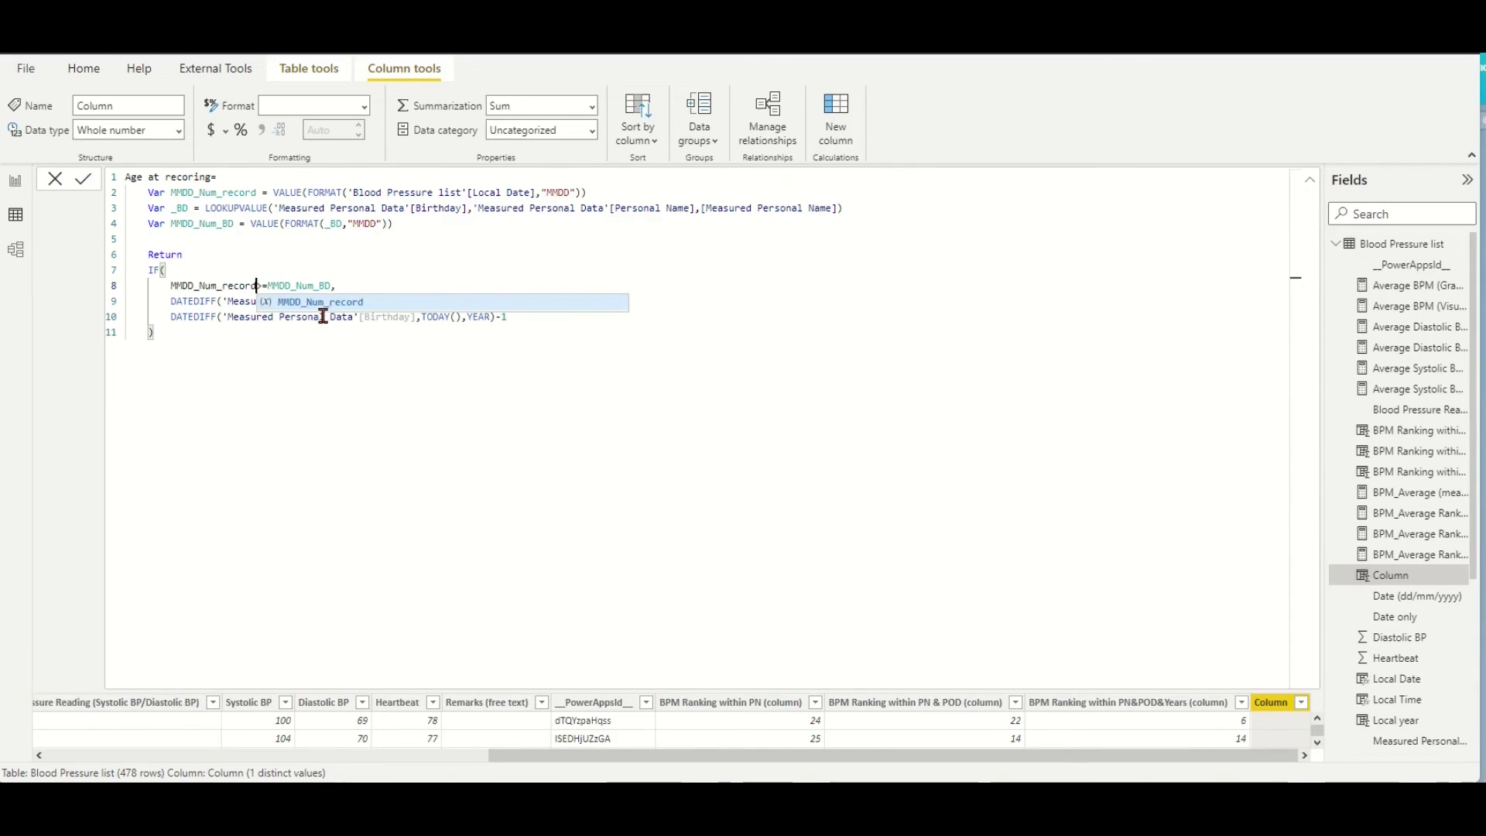
pyautogui.click(375, 286)
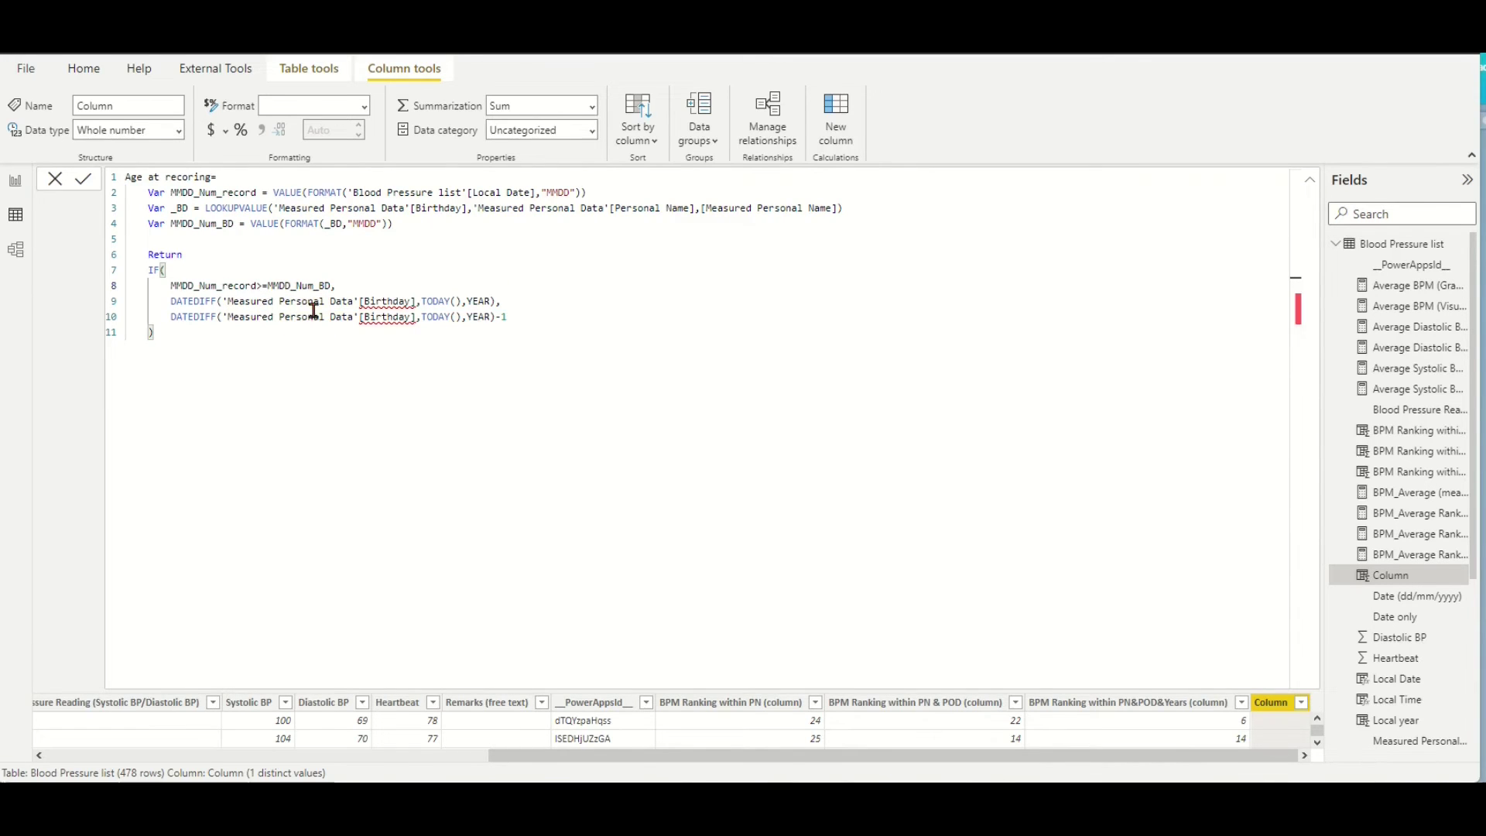
# Make the first DATEDIFF count years from _BD to [Local Date]
pyautogui.click(417, 303)
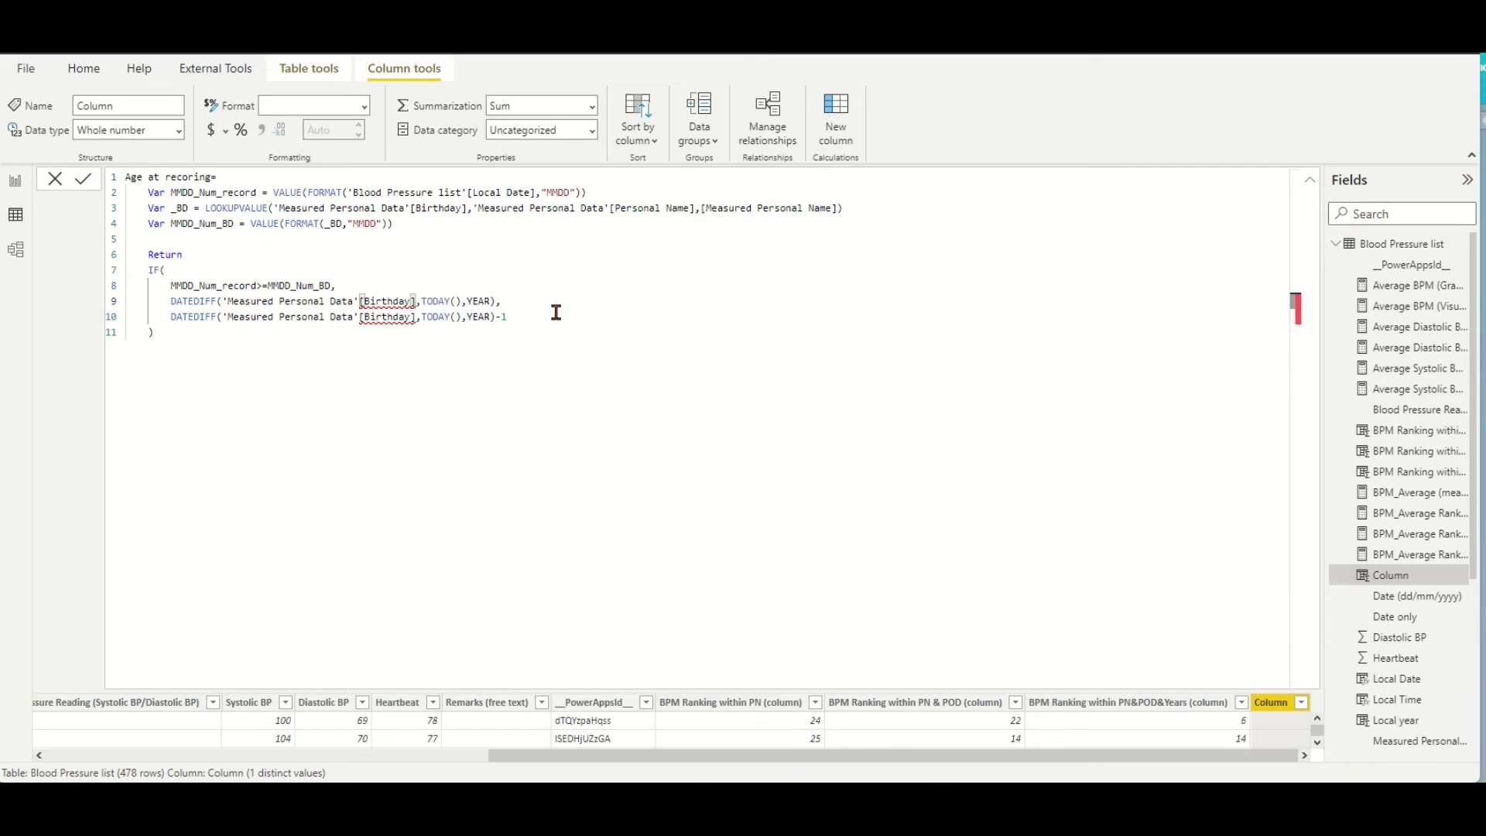
pyautogui.press('BackSpace')
pyautogui.press('BackSpace')
pyautogui.press('BackSpace')
pyautogui.press('BackSpace')
pyautogui.press('BackSpace')
pyautogui.press('BackSpace')
pyautogui.press('BackSpace')
pyautogui.press('BackSpace')
pyautogui.press('BackSpace')
pyautogui.press('BackSpace')
pyautogui.press('BackSpace')
pyautogui.press('BackSpace')
pyautogui.press('BackSpace')
pyautogui.press('BackSpace')
pyautogui.press('BackSpace')
pyautogui.press('BackSpace')
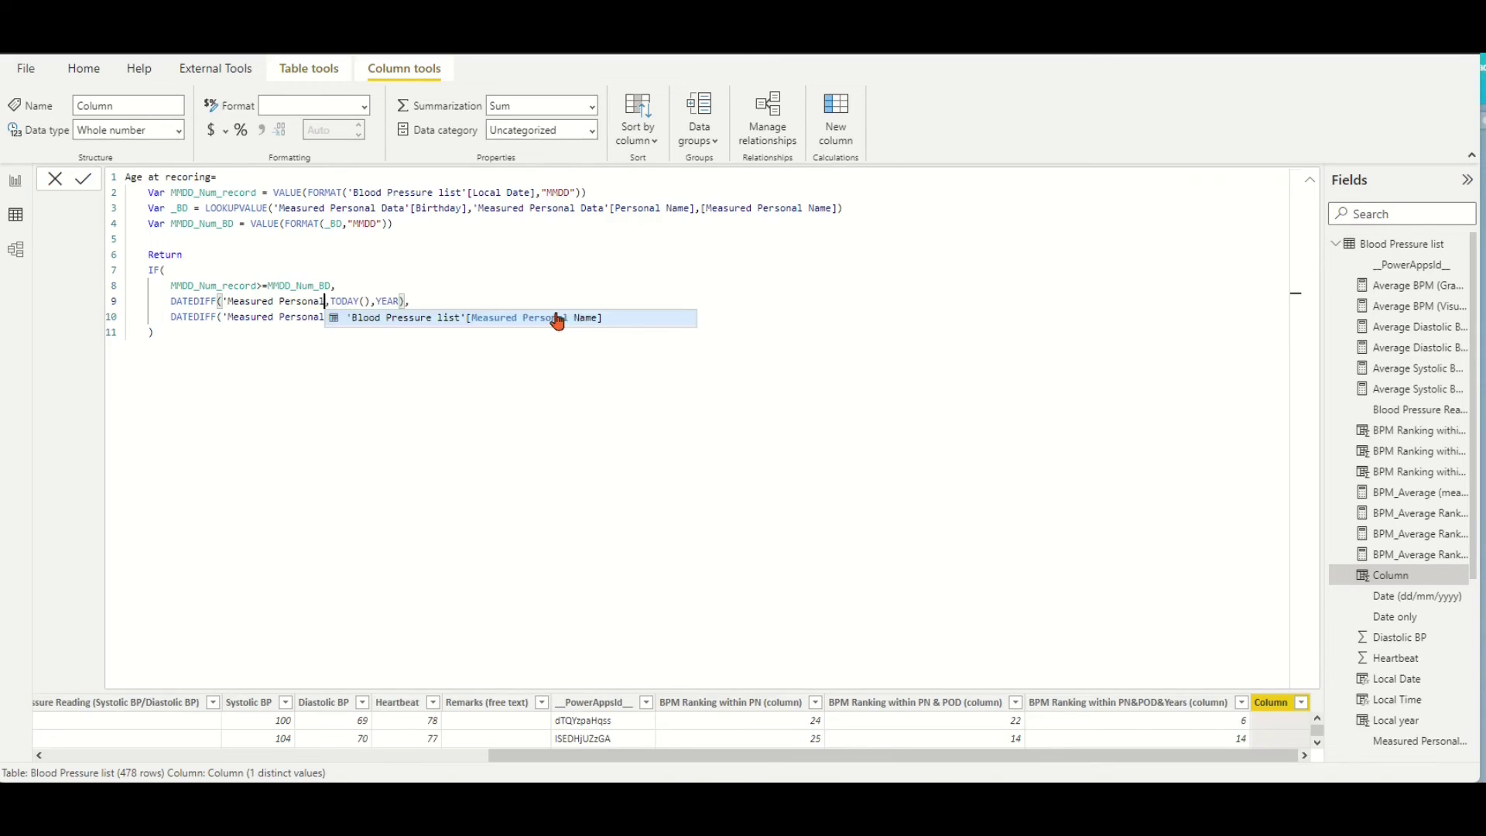
pyautogui.press('BackSpace')
pyautogui.press('BackSpace')
pyautogui.press('BackSpace')
pyautogui.press('BackSpace')
pyautogui.press('BackSpace')
pyautogui.press('BackSpace')
pyautogui.press('BackSpace')
pyautogui.press('BackSpace')
pyautogui.press('BackSpace')
pyautogui.press('BackSpace')
pyautogui.press('BackSpace')
pyautogui.press('BackSpace')
pyautogui.press('BackSpace')
pyautogui.press('BackSpace')
pyautogui.press('BackSpace')
pyautogui.press('BackSpace')
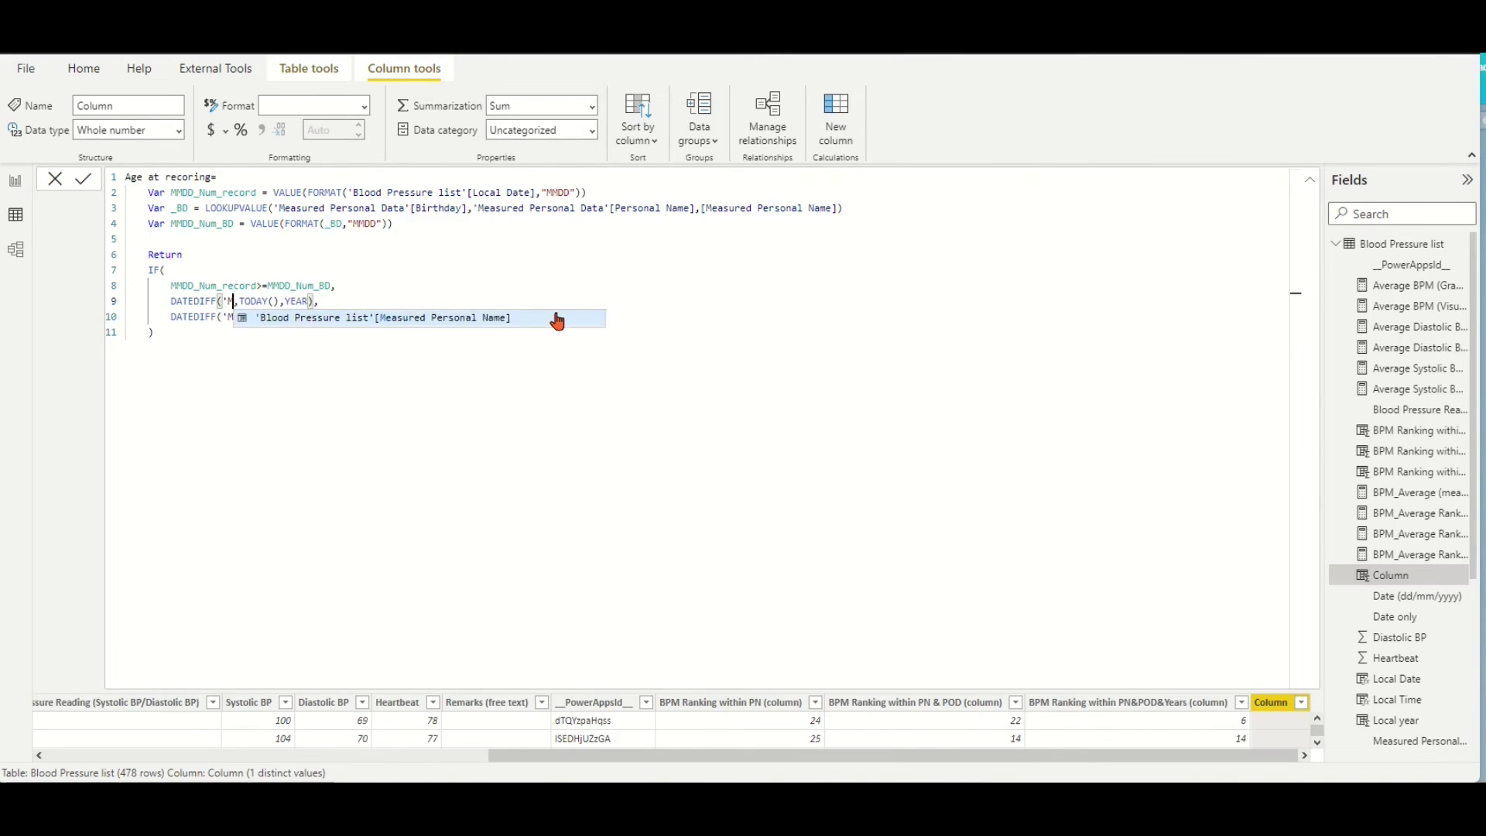
pyautogui.press('BackSpace')
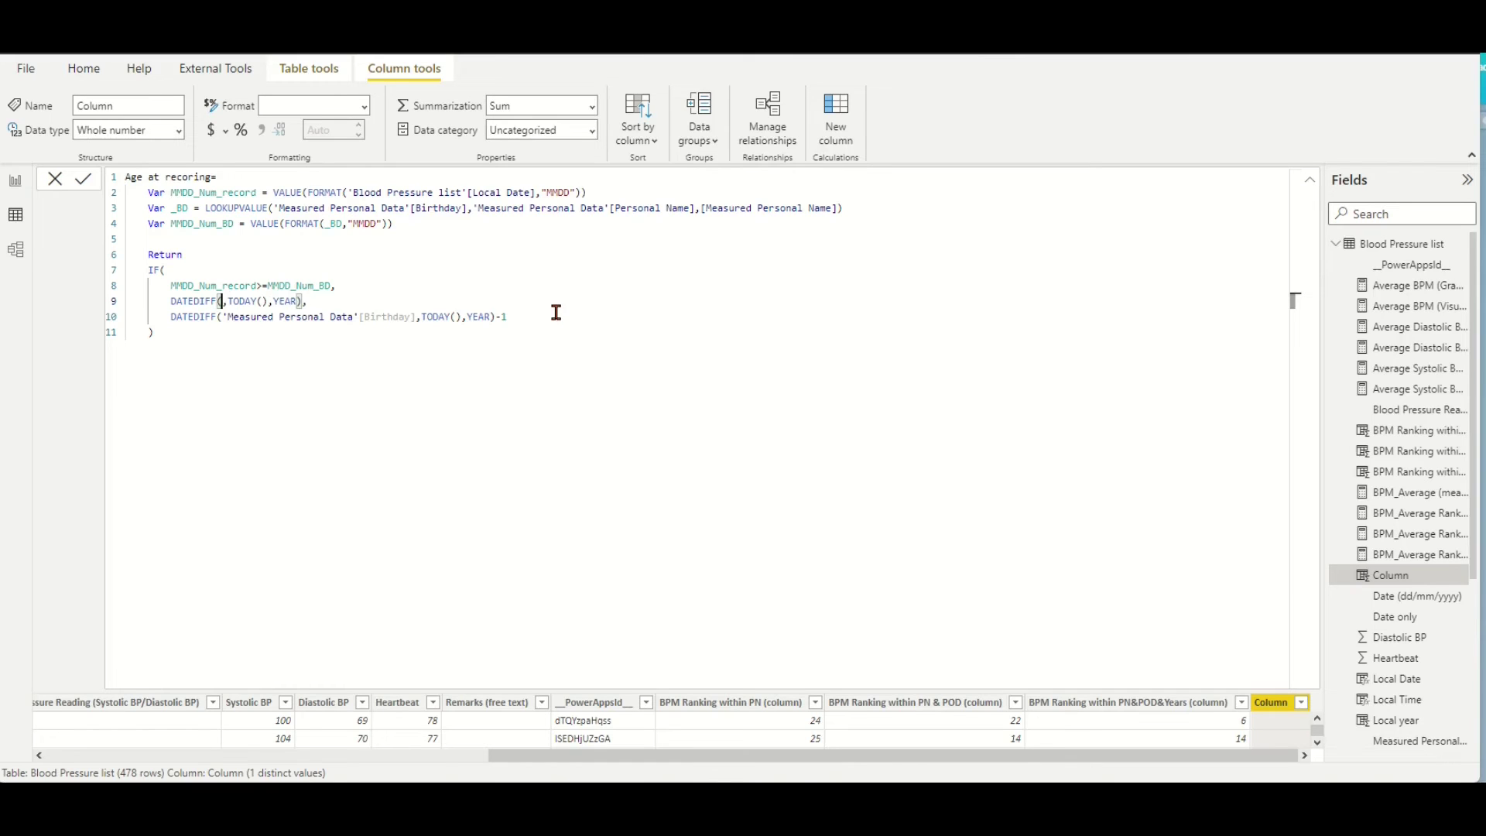
pyautogui.write('BD')
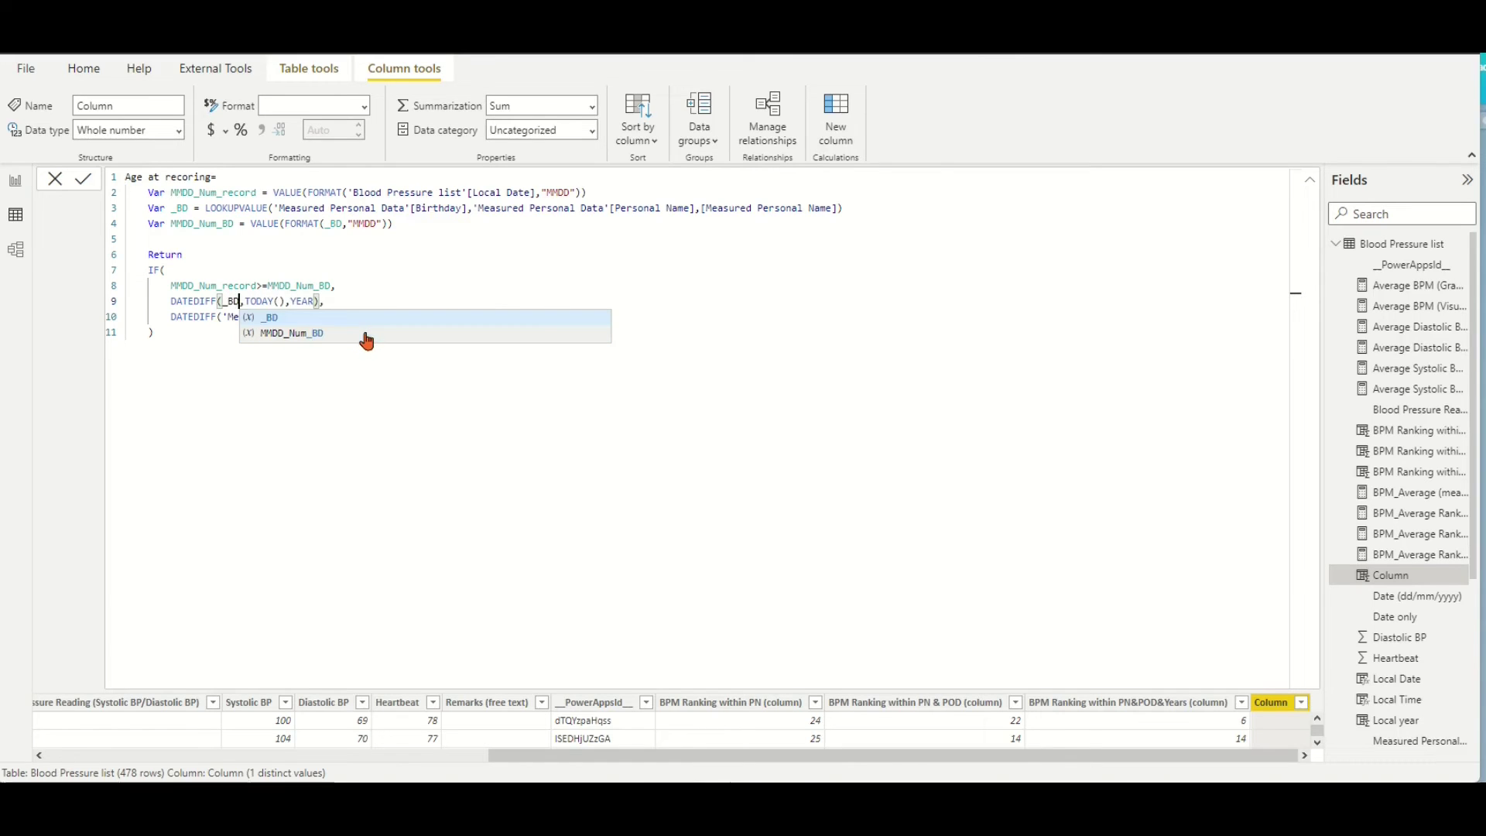
pyautogui.click(284, 302)
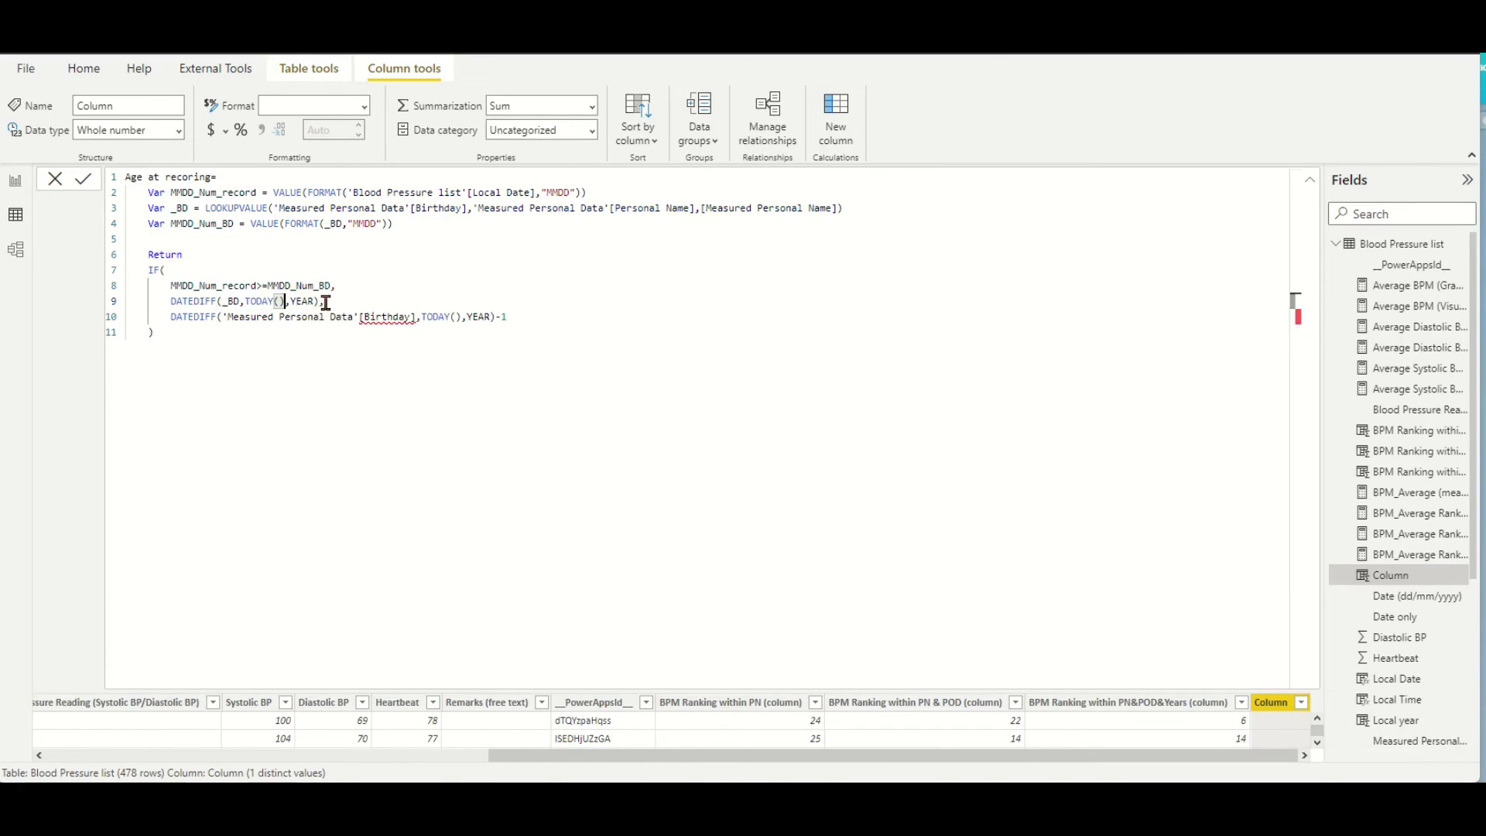
pyautogui.press('Delete')
pyautogui.press('BackSpace')
pyautogui.press('BackSpace')
pyautogui.press('BackSpace')
pyautogui.press('BackSpace')
pyautogui.press('BackSpace')
pyautogui.press('BackSpace')
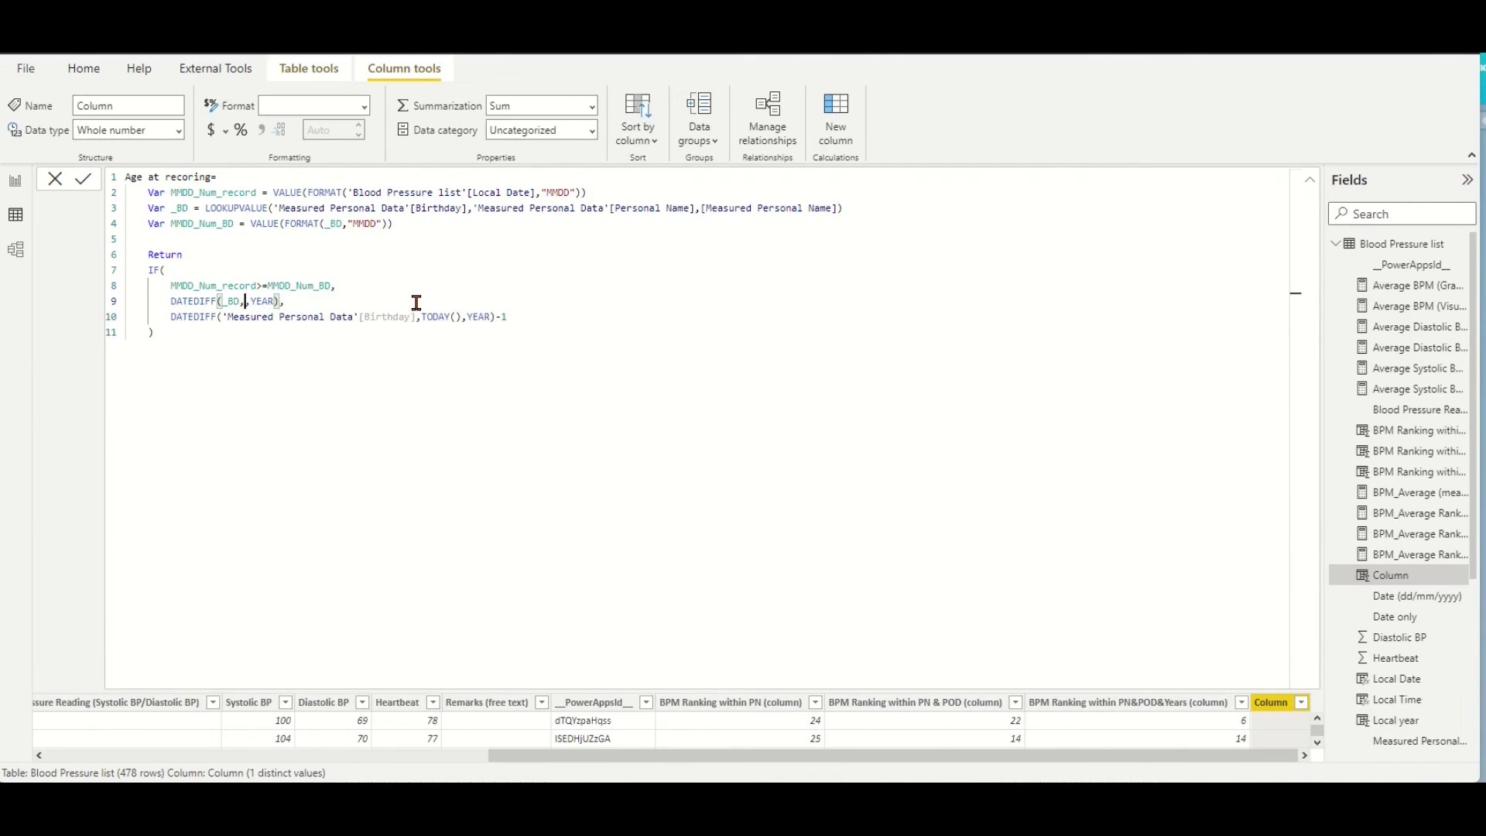
pyautogui.write('[')
pyautogui.scroll(-3, 458, 389)
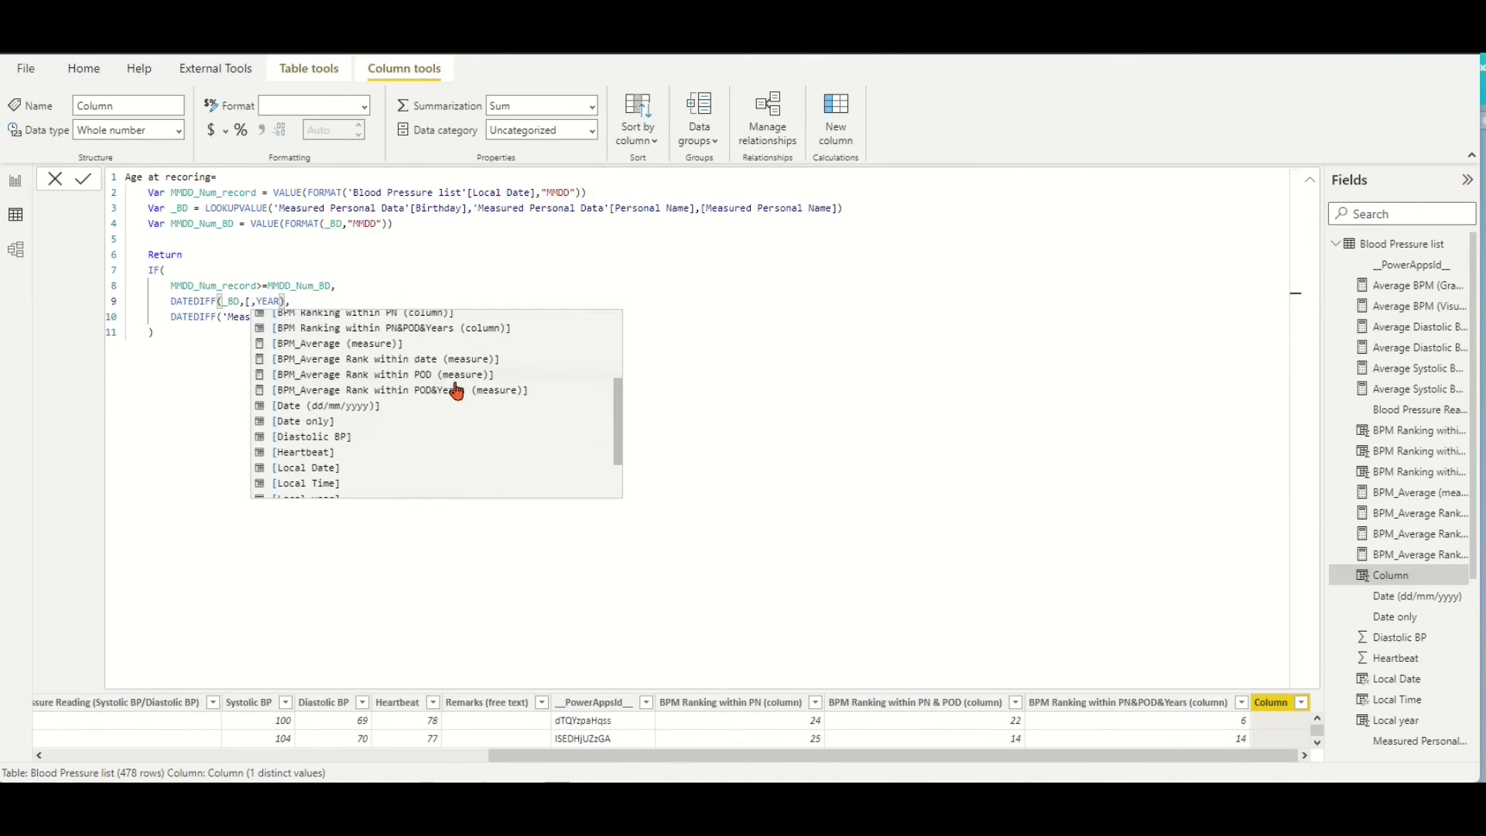
pyautogui.click(328, 472)
# Change the second DATEDIFF to DATEDIFF(_BD,[Local Date],YEAR)-1
pyautogui.doubleClick(414, 320)
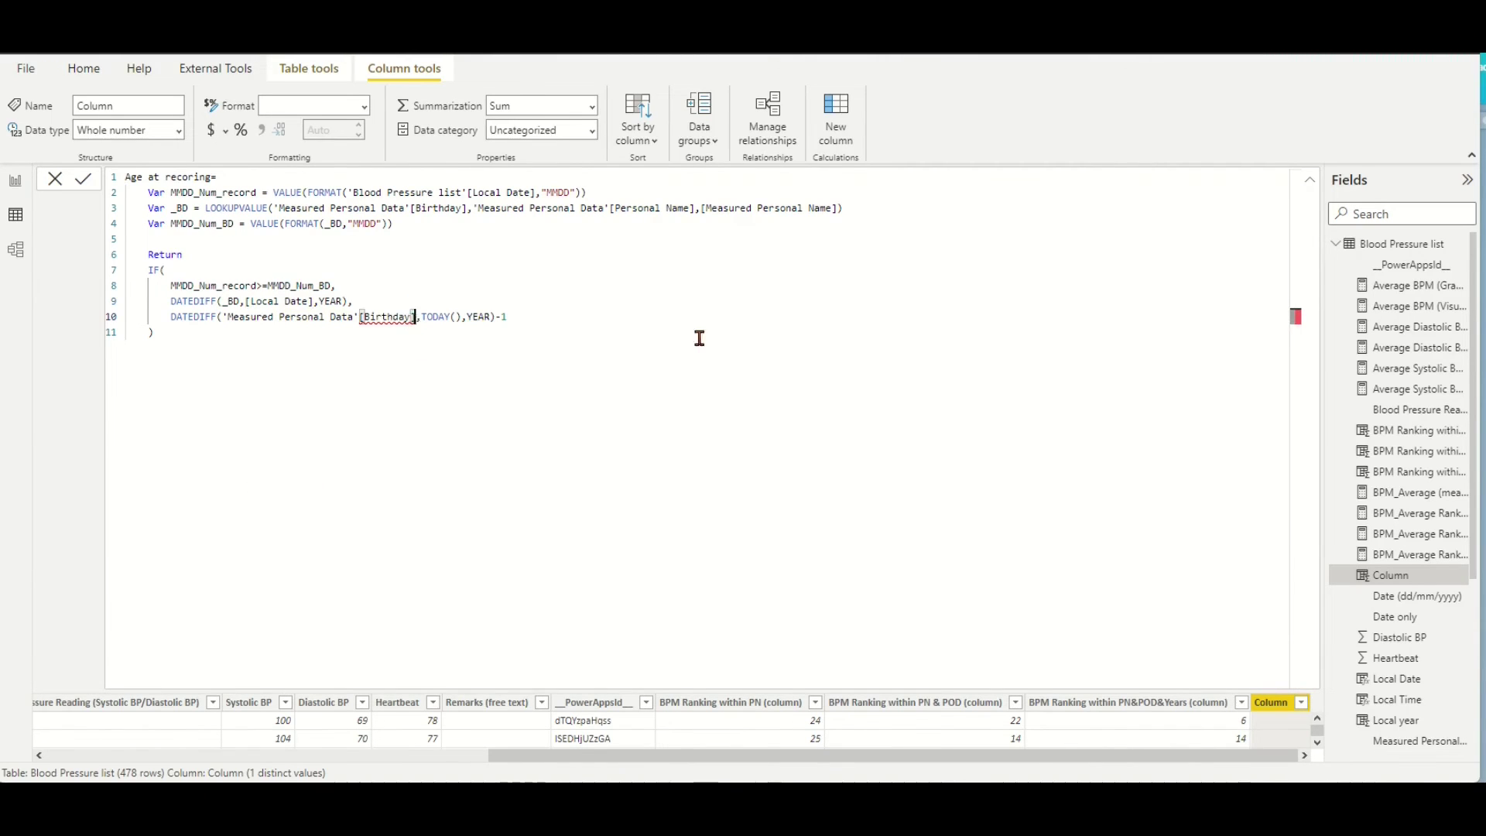
pyautogui.press('BackSpace')
pyautogui.press('BackSpace')
pyautogui.press('BackSpace')
pyautogui.press('BackSpace')
pyautogui.press('BackSpace')
pyautogui.press('BackSpace')
pyautogui.press('BackSpace')
pyautogui.press('BackSpace')
pyautogui.press('BackSpace')
pyautogui.press('BackSpace')
pyautogui.press('BackSpace')
pyautogui.press('BackSpace')
pyautogui.press('BackSpace')
pyautogui.press('BackSpace')
pyautogui.press('BackSpace')
pyautogui.press('BackSpace')
pyautogui.press('BackSpace')
pyautogui.press('BackSpace')
pyautogui.press('BackSpace')
pyautogui.press('BackSpace')
pyautogui.press('BackSpace')
pyautogui.press('BackSpace')
pyautogui.press('BackSpace')
pyautogui.press('BackSpace')
pyautogui.press('BackSpace')
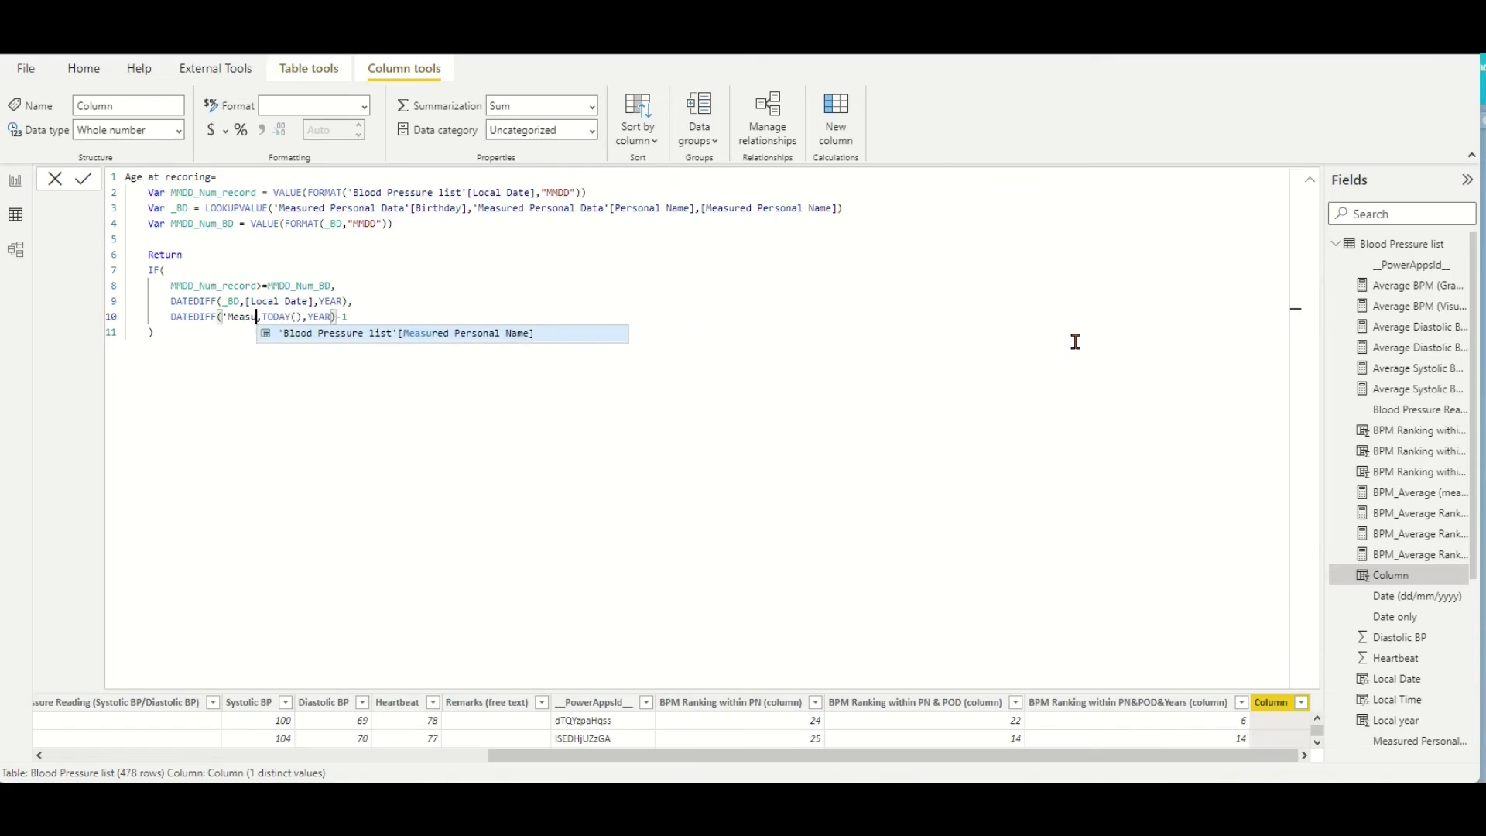
pyautogui.write('_')
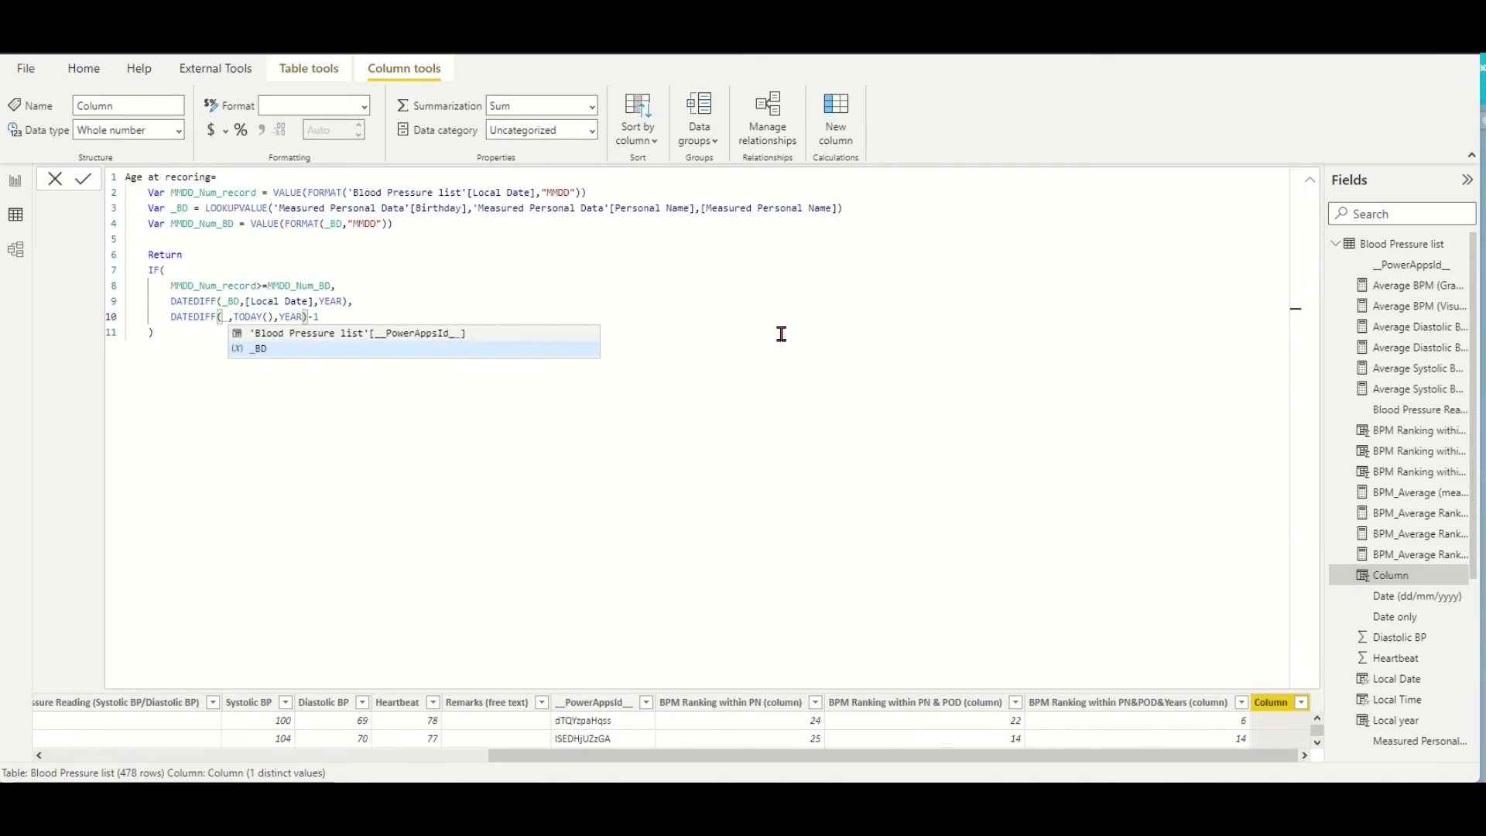
pyautogui.click(273, 349)
pyautogui.click(284, 317)
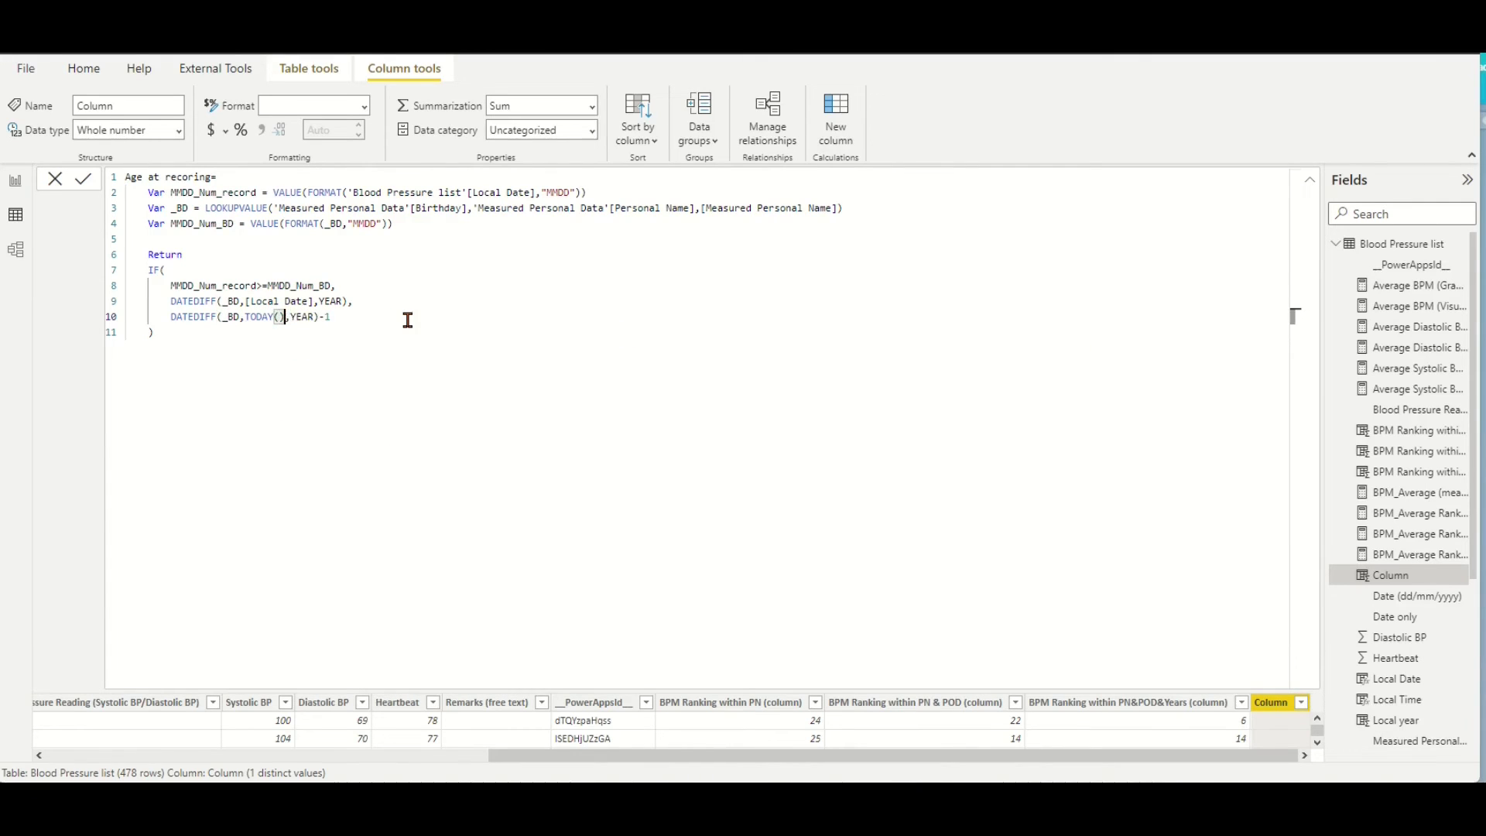
pyautogui.press('BackSpace')
pyautogui.press('BackSpace')
pyautogui.press('BackSpace')
pyautogui.press('BackSpace')
pyautogui.press('BackSpace')
pyautogui.press('BackSpace')
pyautogui.press('BackSpace')
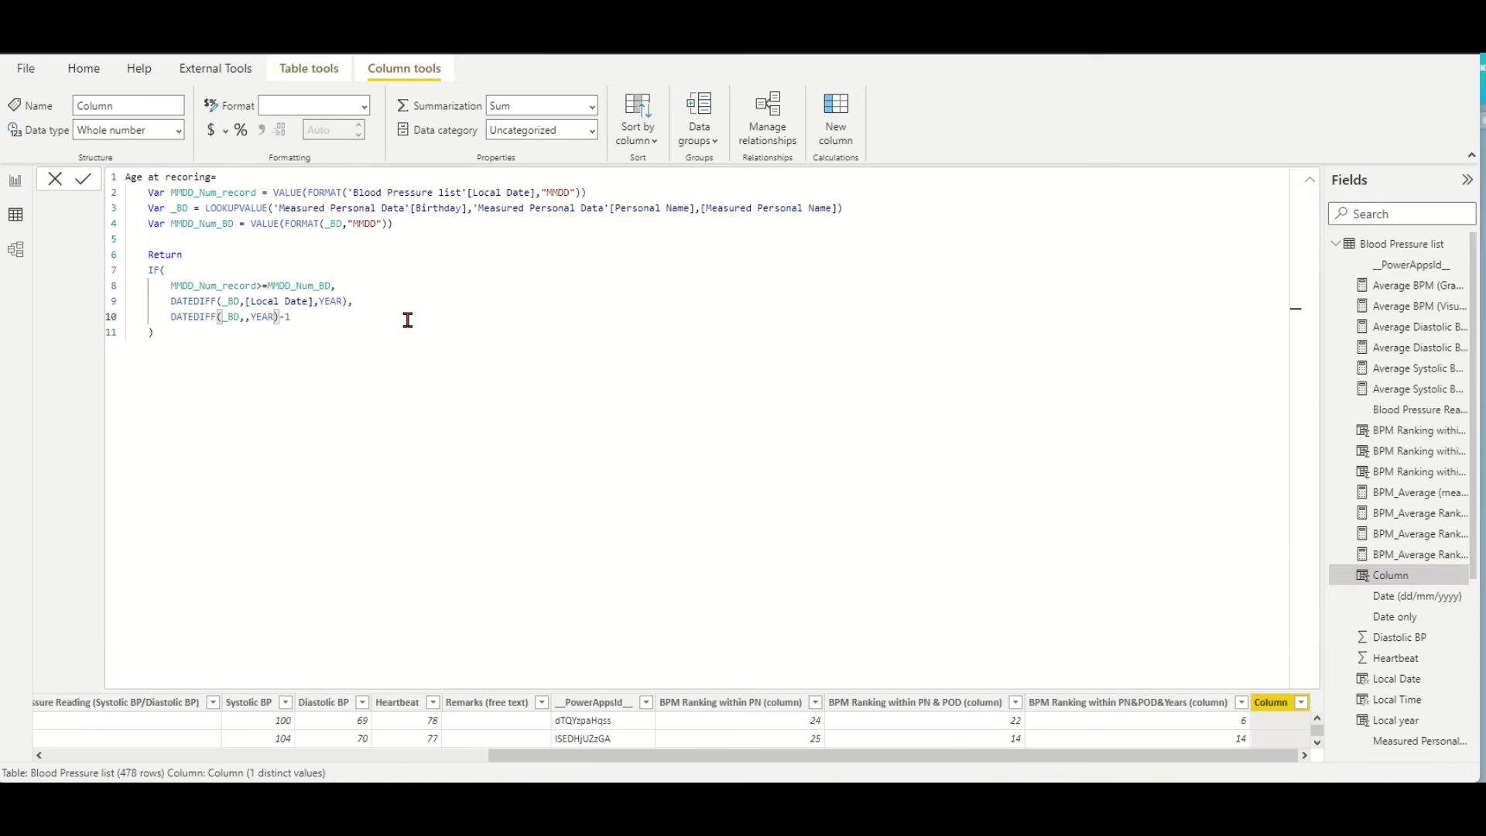
pyautogui.write('[')
pyautogui.scroll(-5, 415, 388)
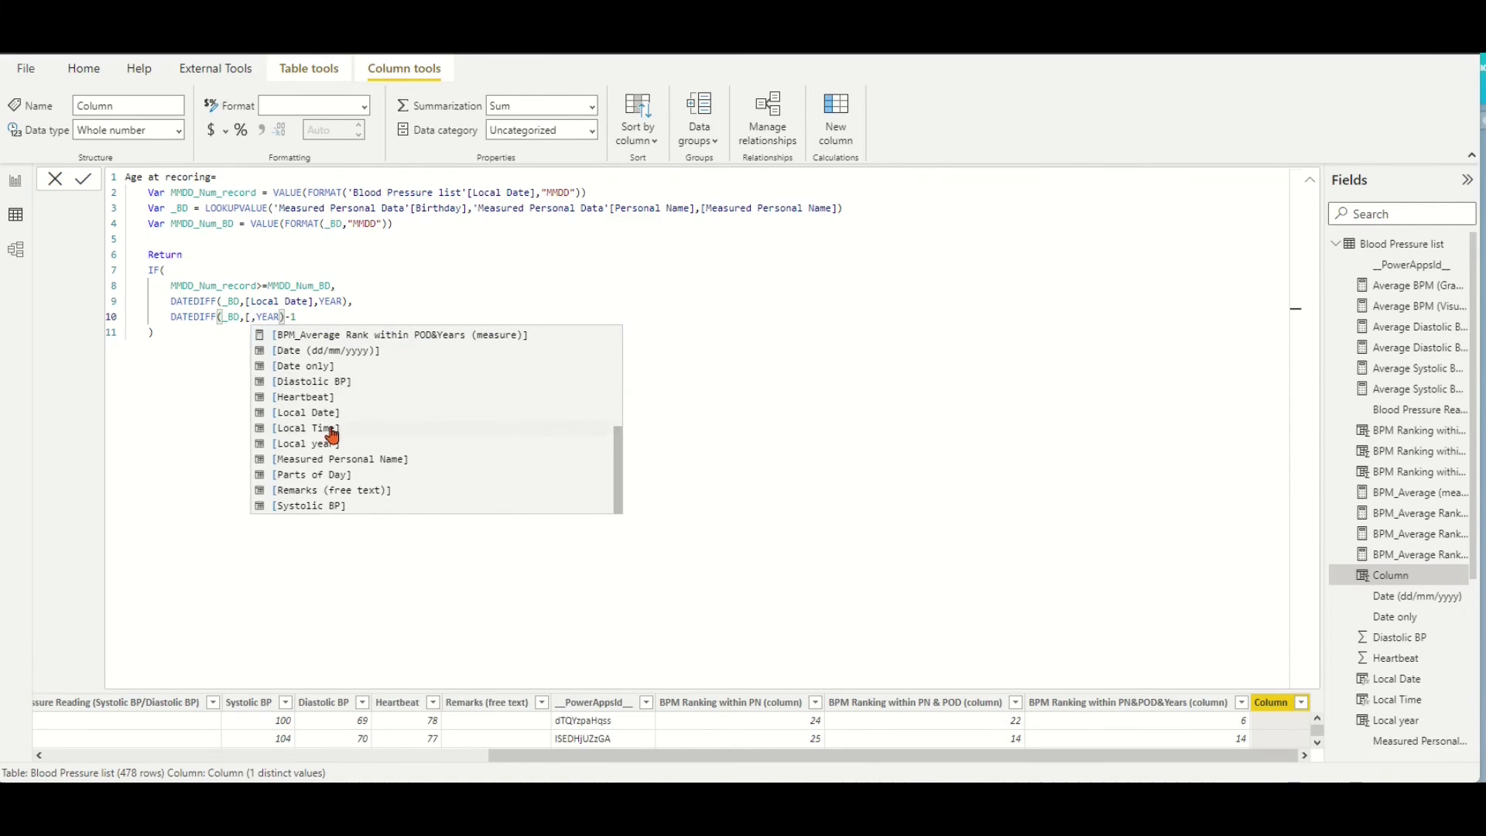
pyautogui.click(317, 412)
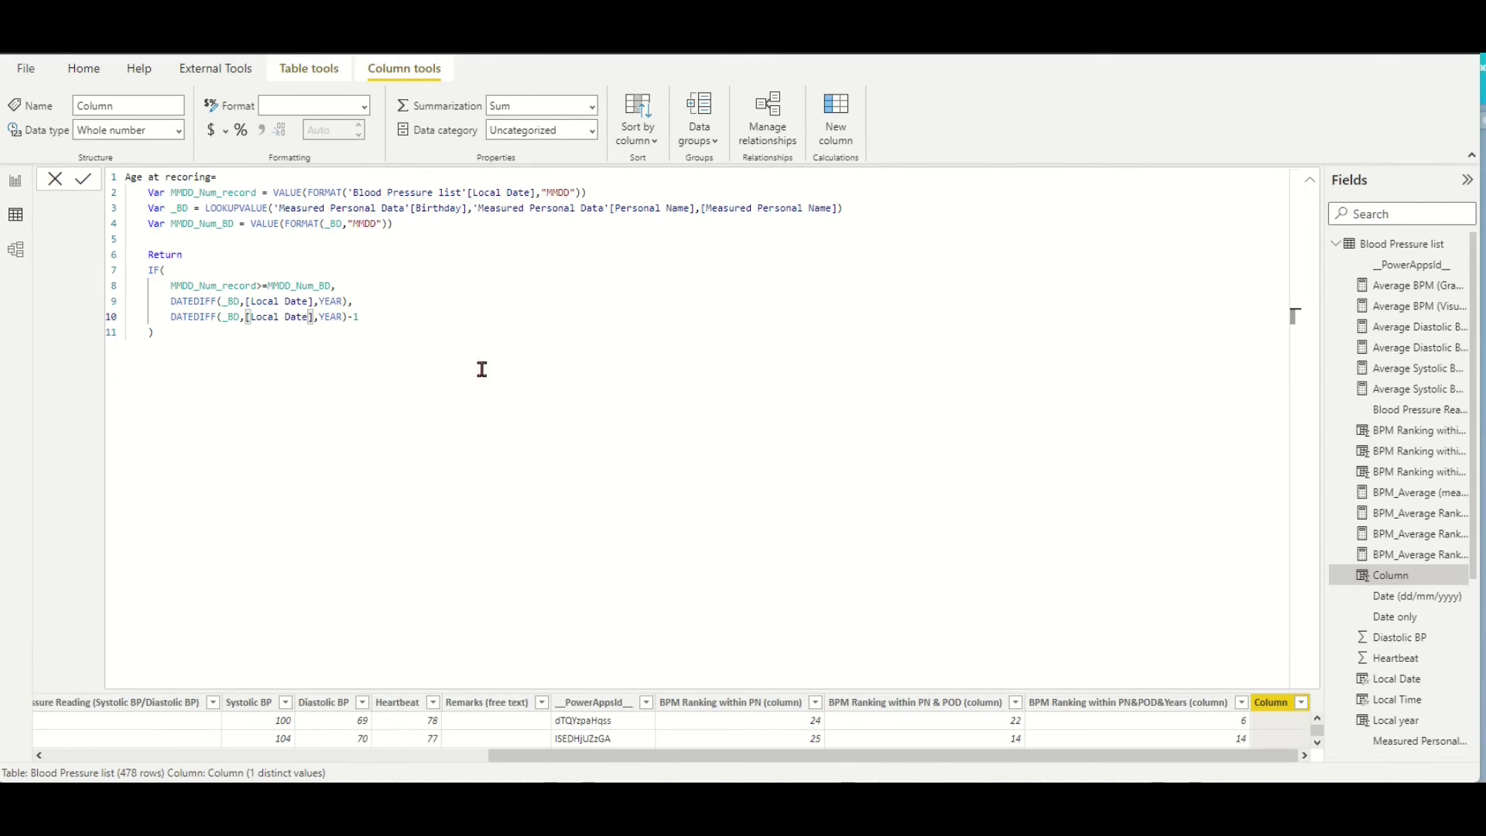
# Commit the Age at recoring formula and collapse the formula bar to see the table
pyautogui.click(85, 182)
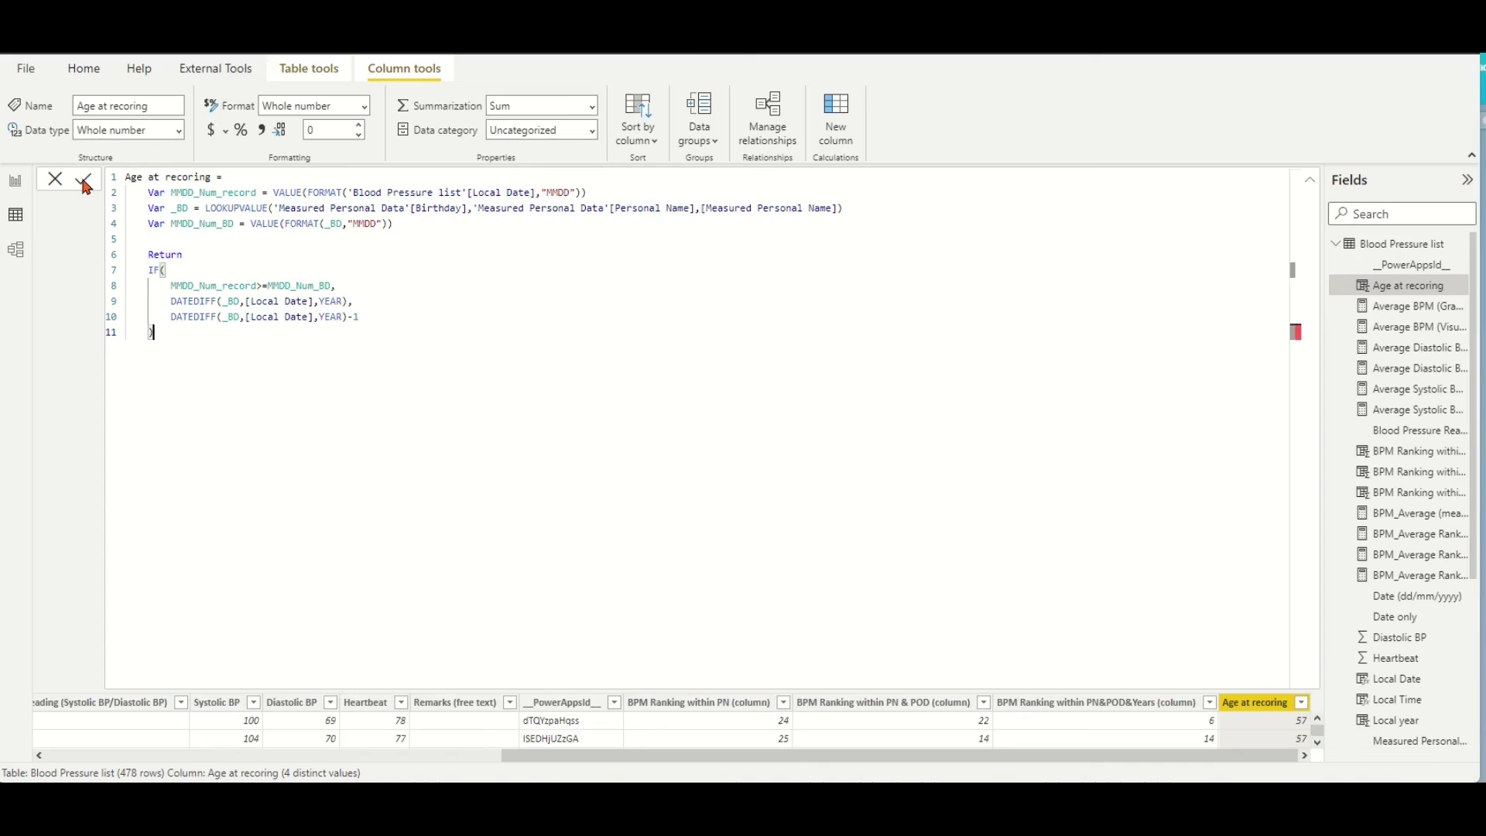
pyautogui.click(1309, 180)
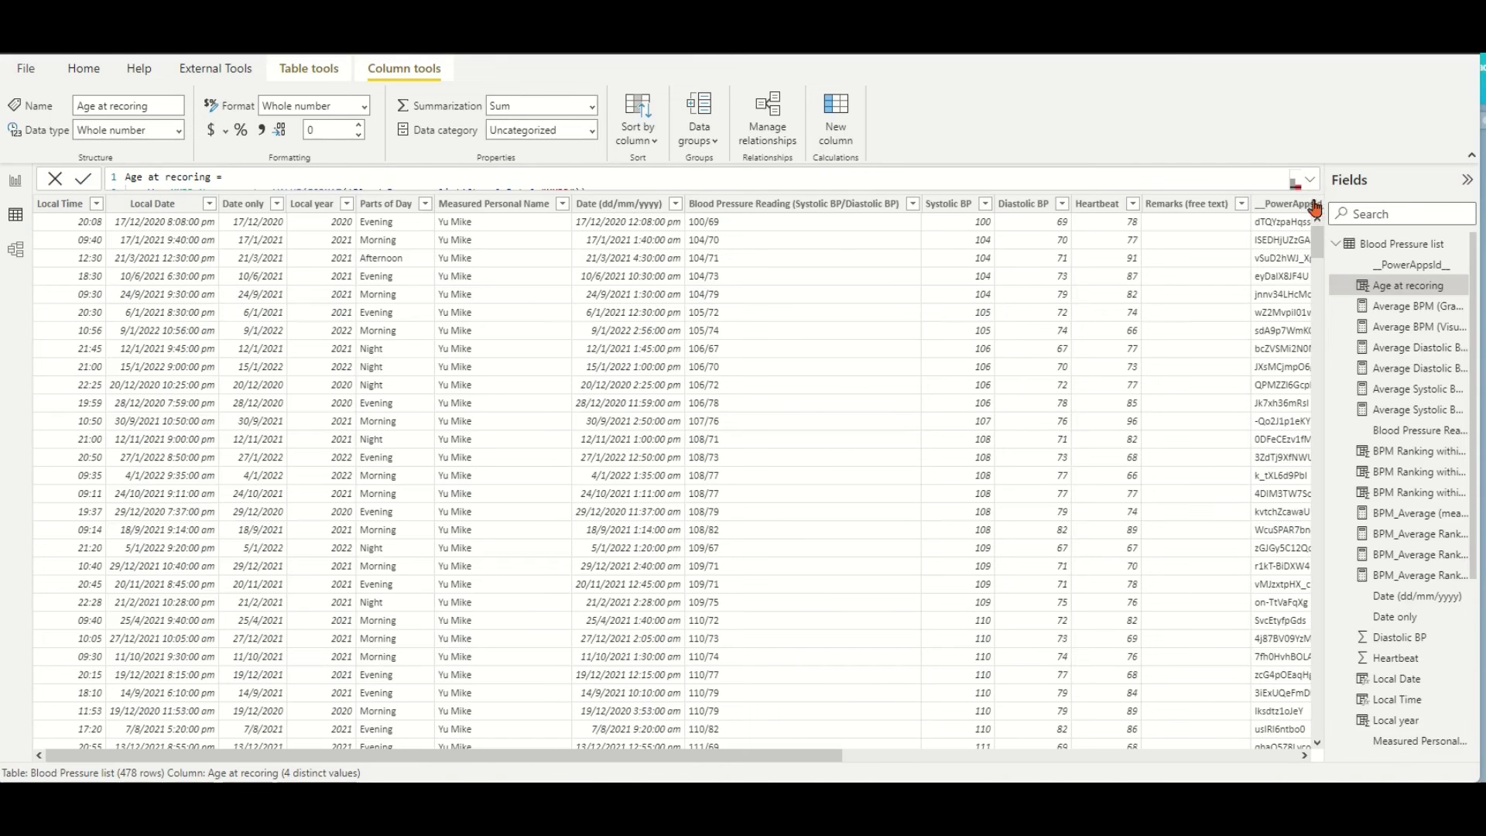
pyautogui.moveTo(820, 755); pyautogui.dragTo(1275, 774)
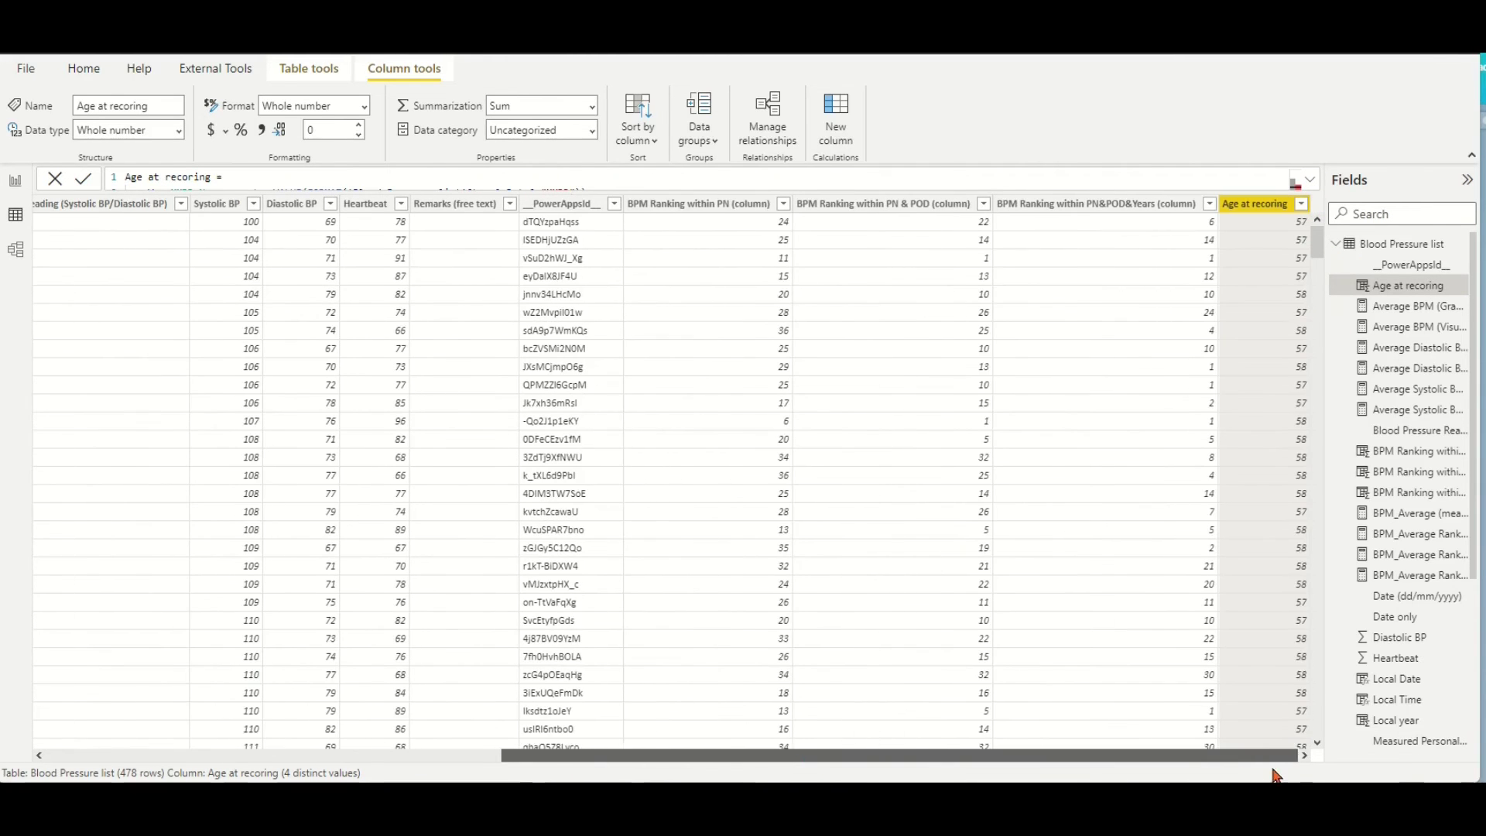
# Check the Age at recoring column's distinct values, such as 57 and 58, then return to the report
pyautogui.click(1303, 205)
pyautogui.click(1385, 443)
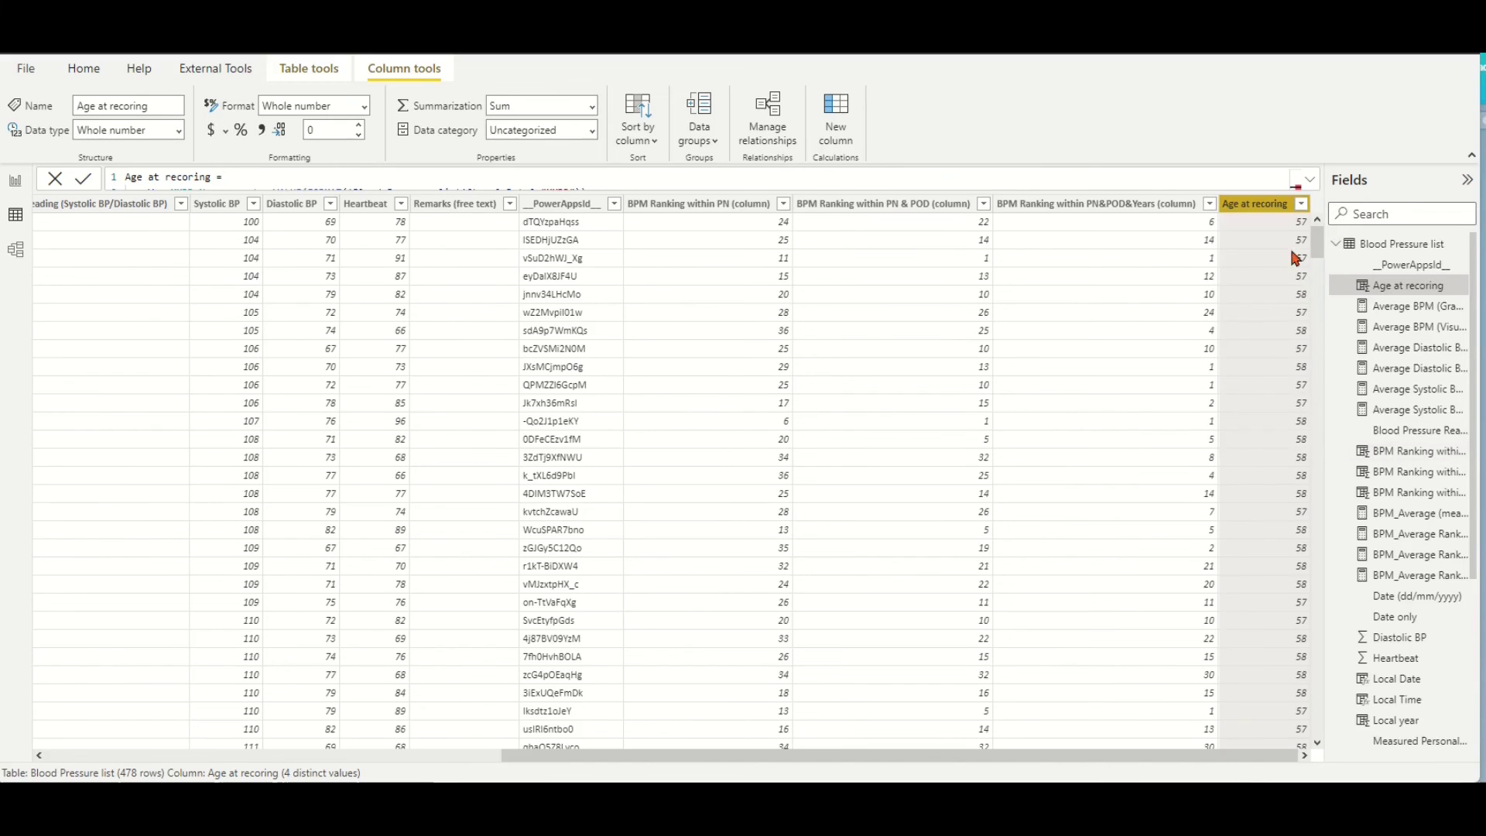
pyautogui.moveTo(1161, 757); pyautogui.dragTo(66, 758)
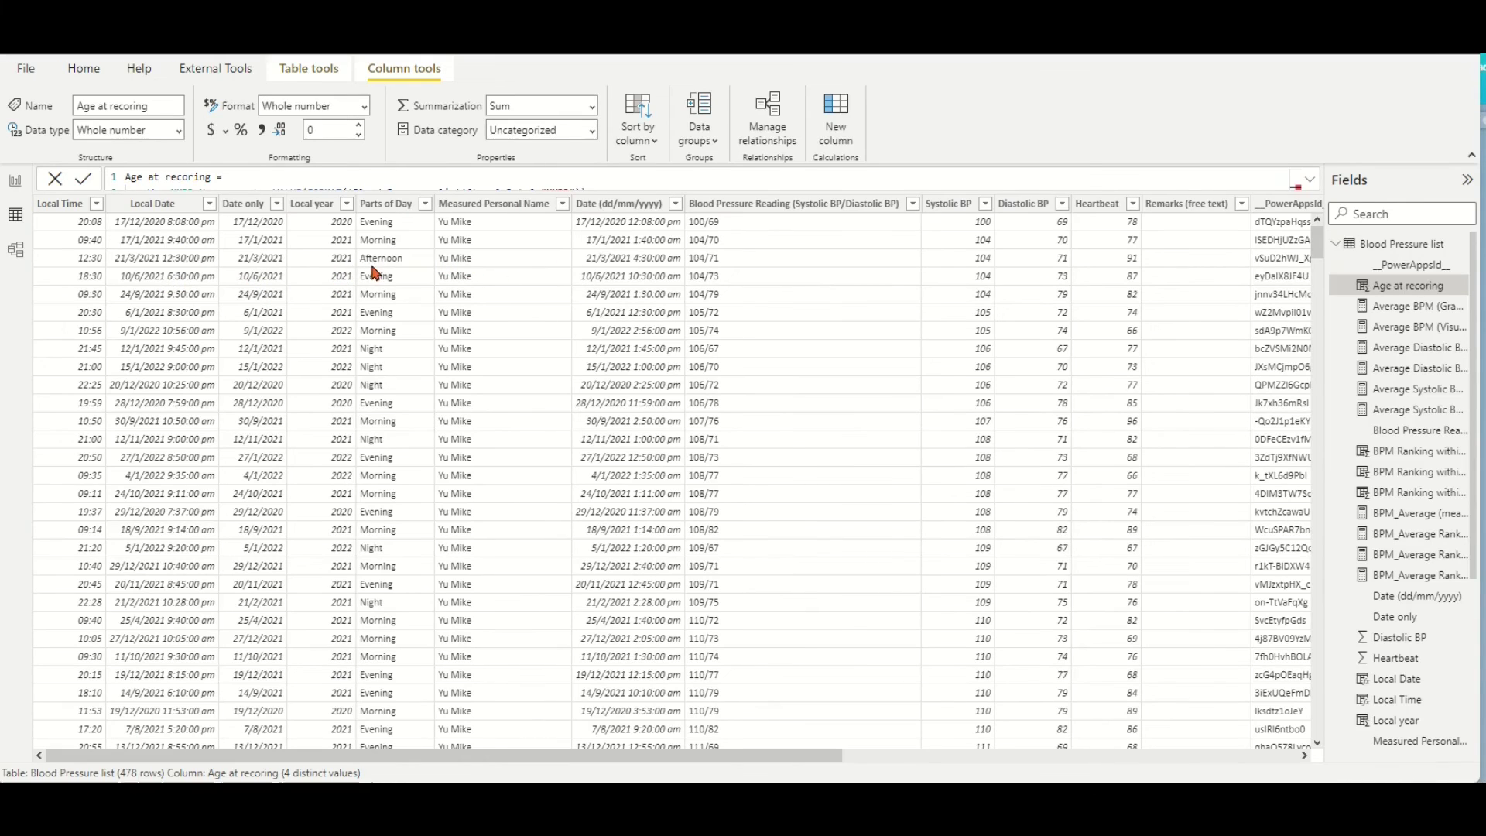
pyautogui.hscroll(15, 458, 300)
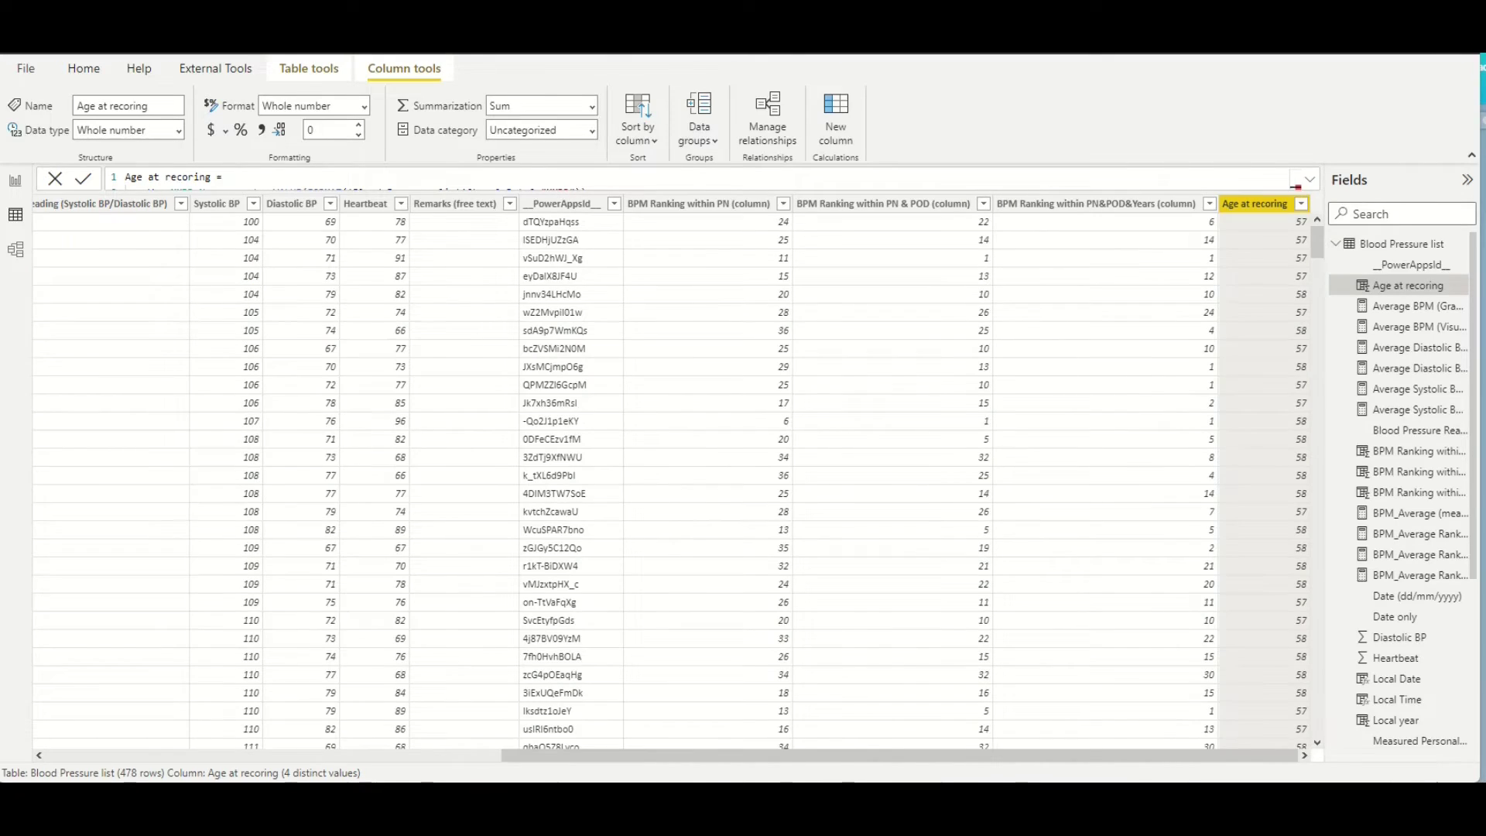
pyautogui.click(14, 180)
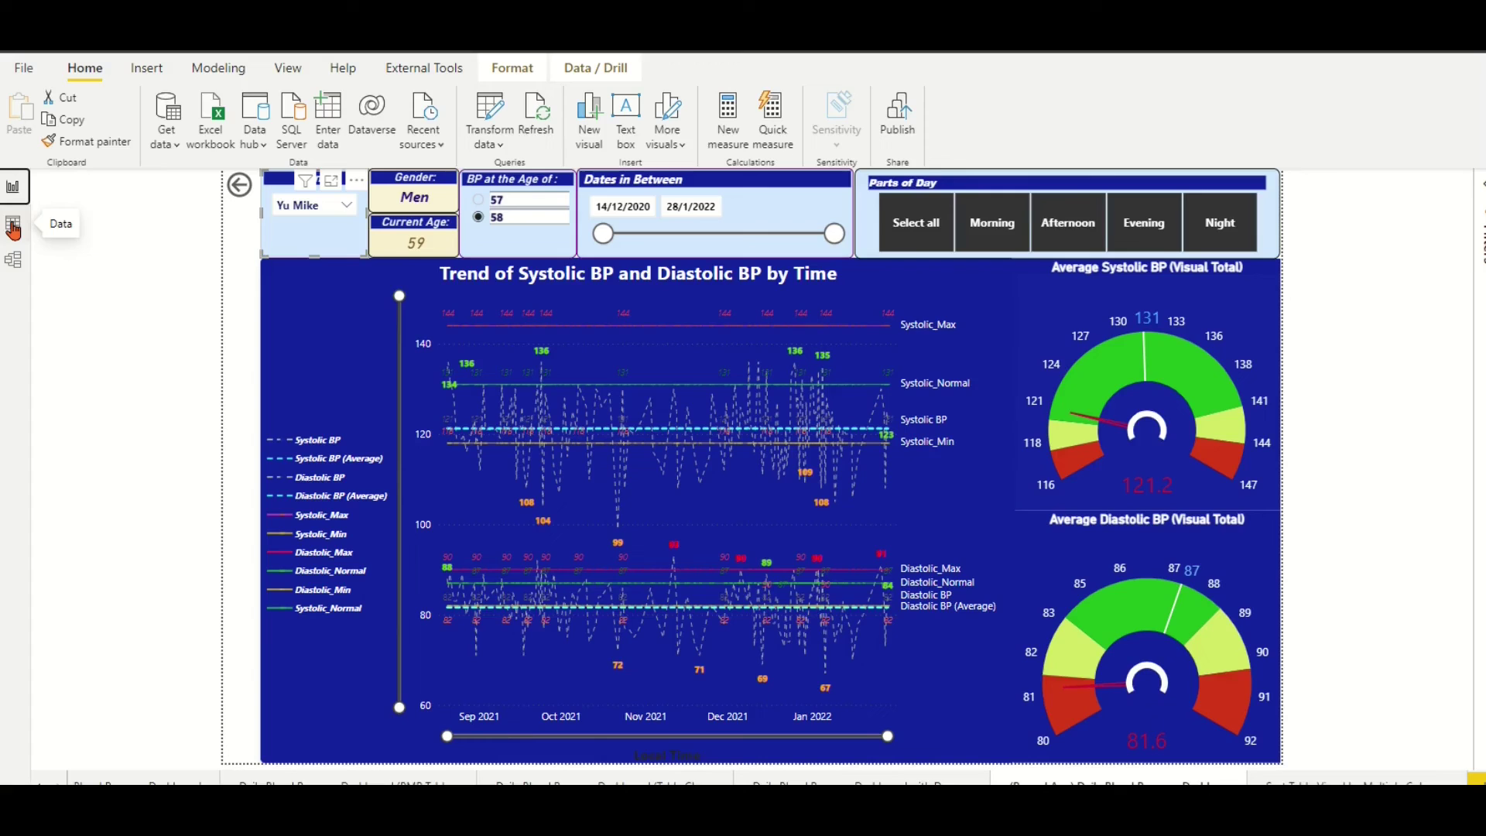
# Look over the BP Chart by Age table in Data view, then go back to the report dashboard
pyautogui.click(11, 230)
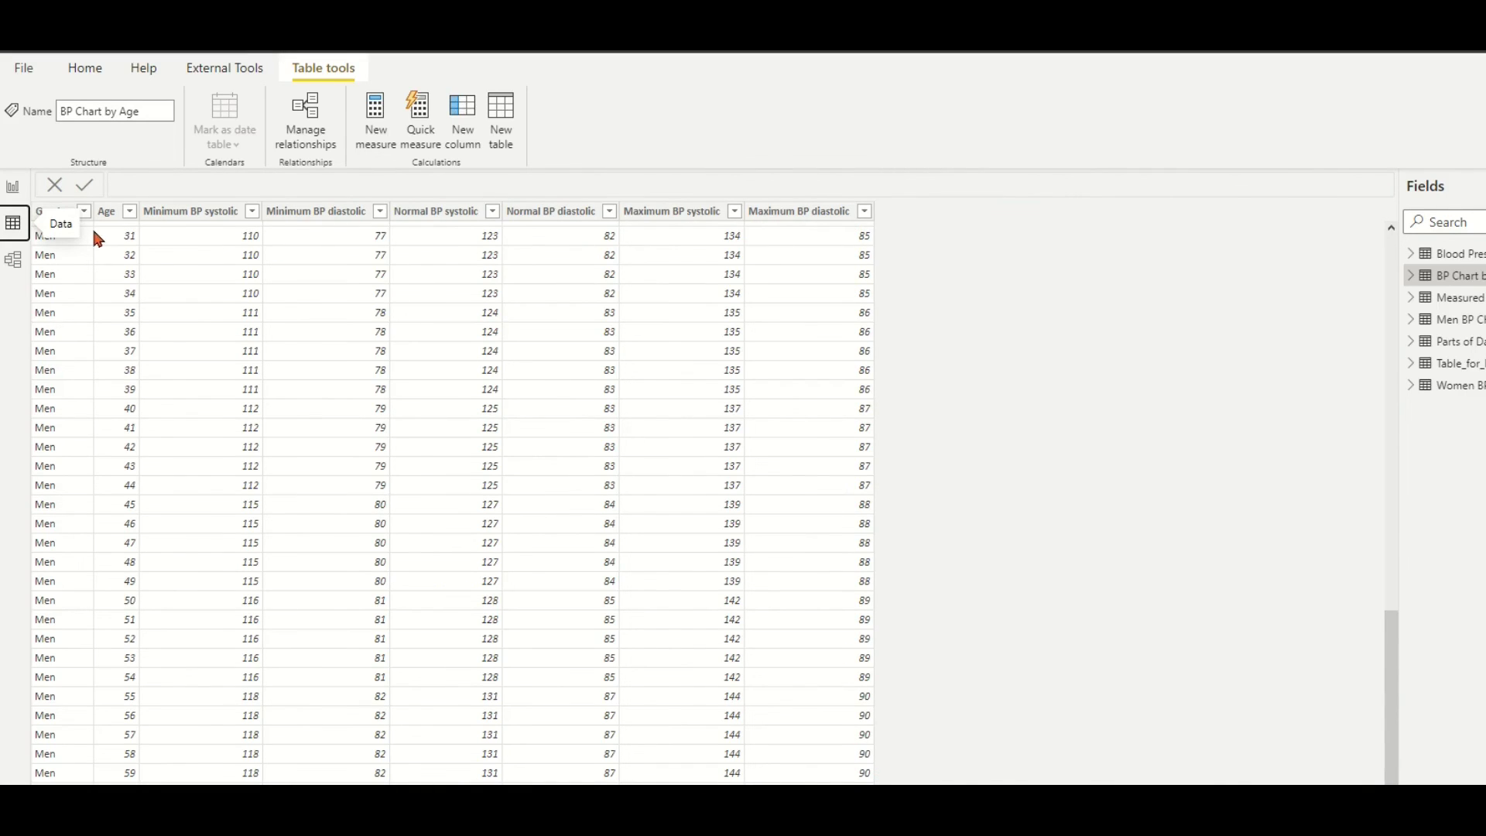
pyautogui.click(14, 189)
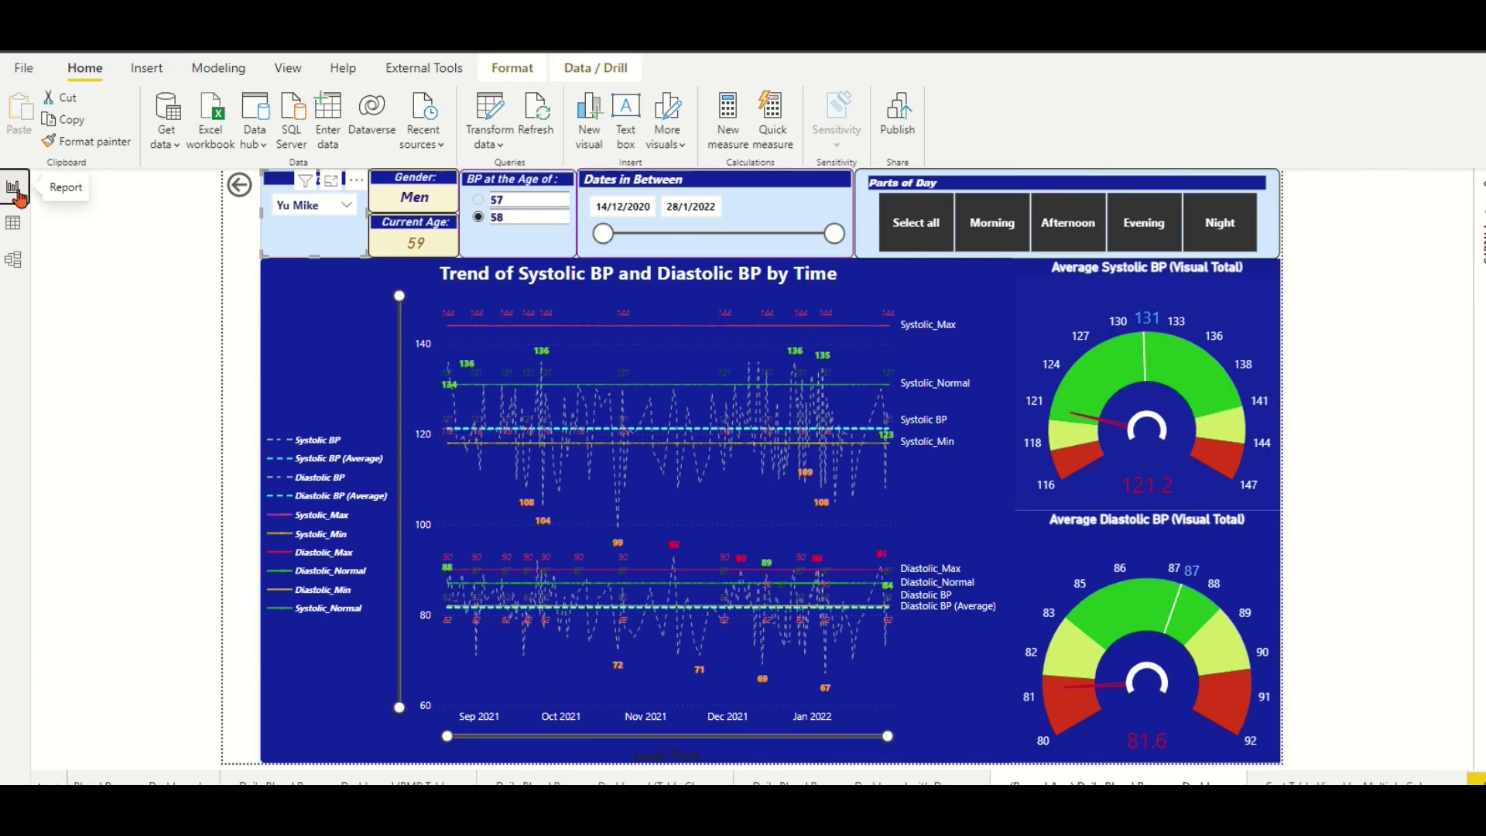
# Pick 57 in the 'BP at the Age of' slicer to chart only Jan–Aug 2021 readings
pyautogui.click(478, 202)
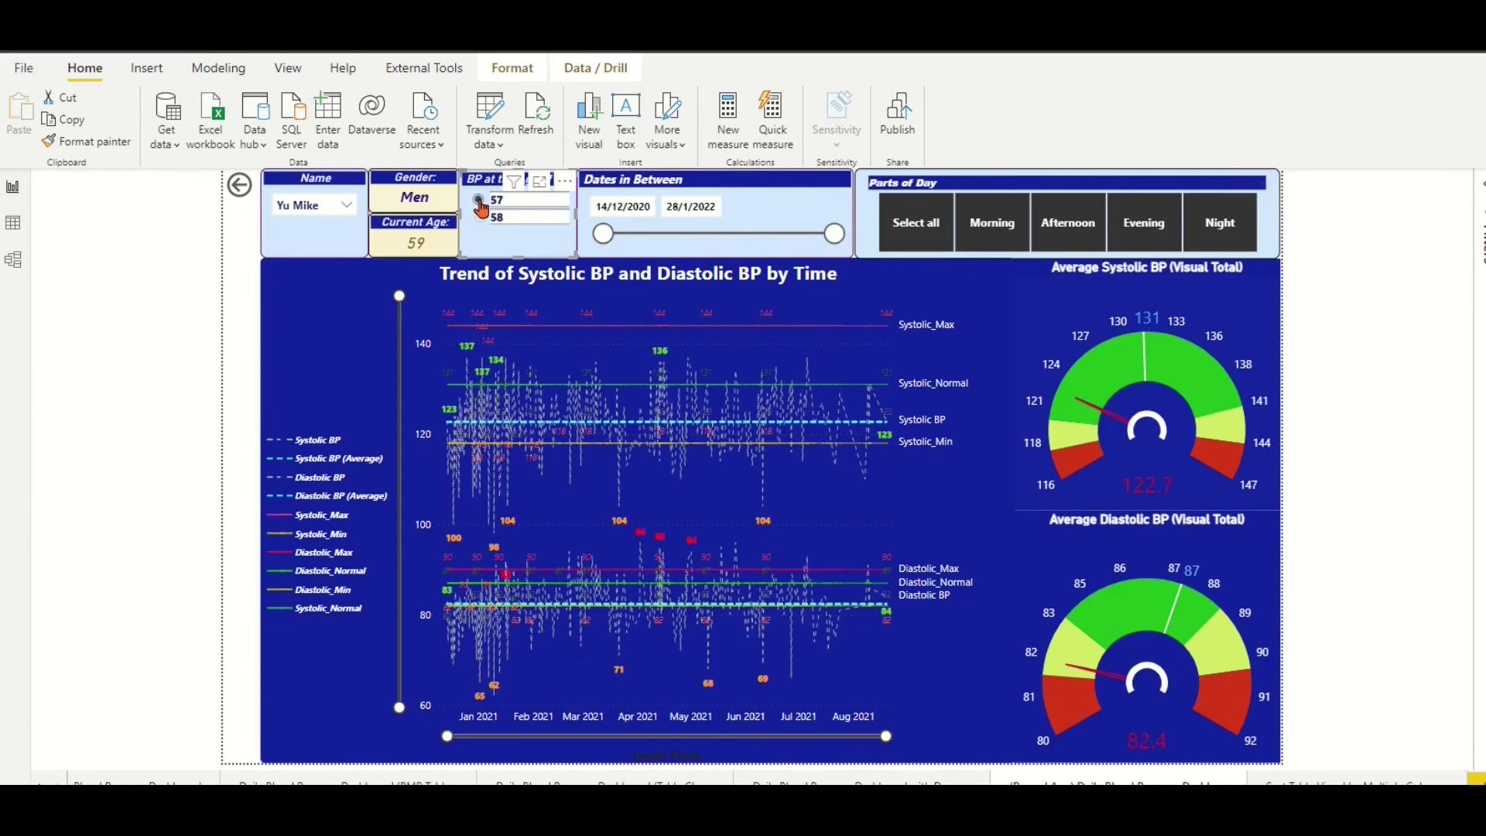